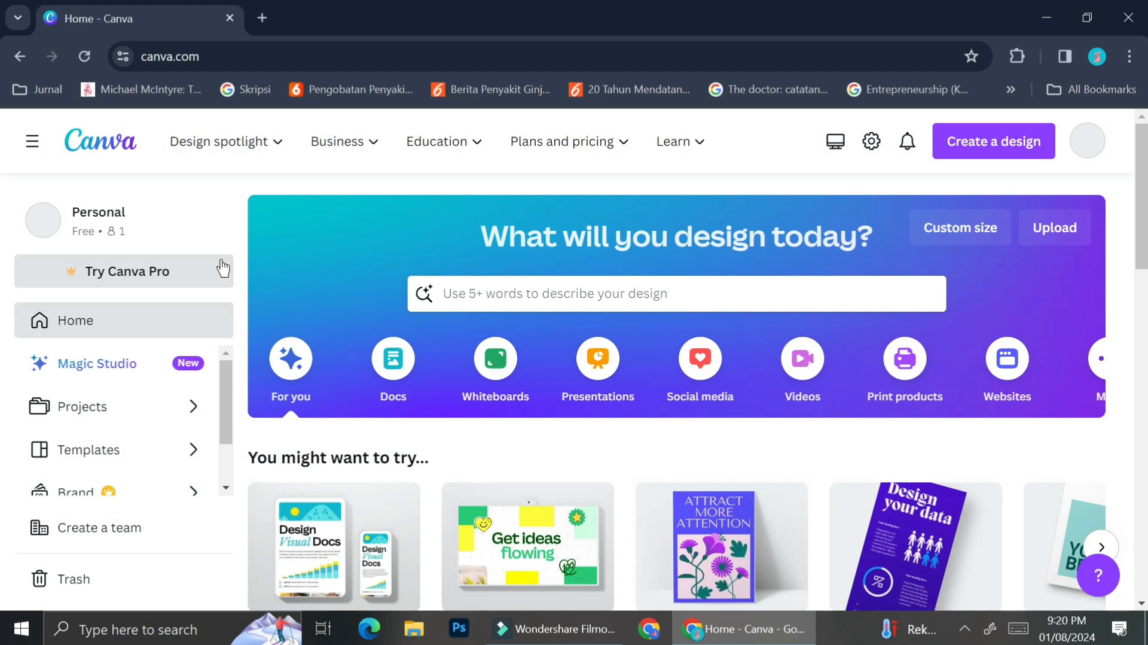
- Search Google for "kdp cover calculator" in a new browser tab and open the KDP Cover Calculator page
left_click(262, 18)
left_click(328, 53)
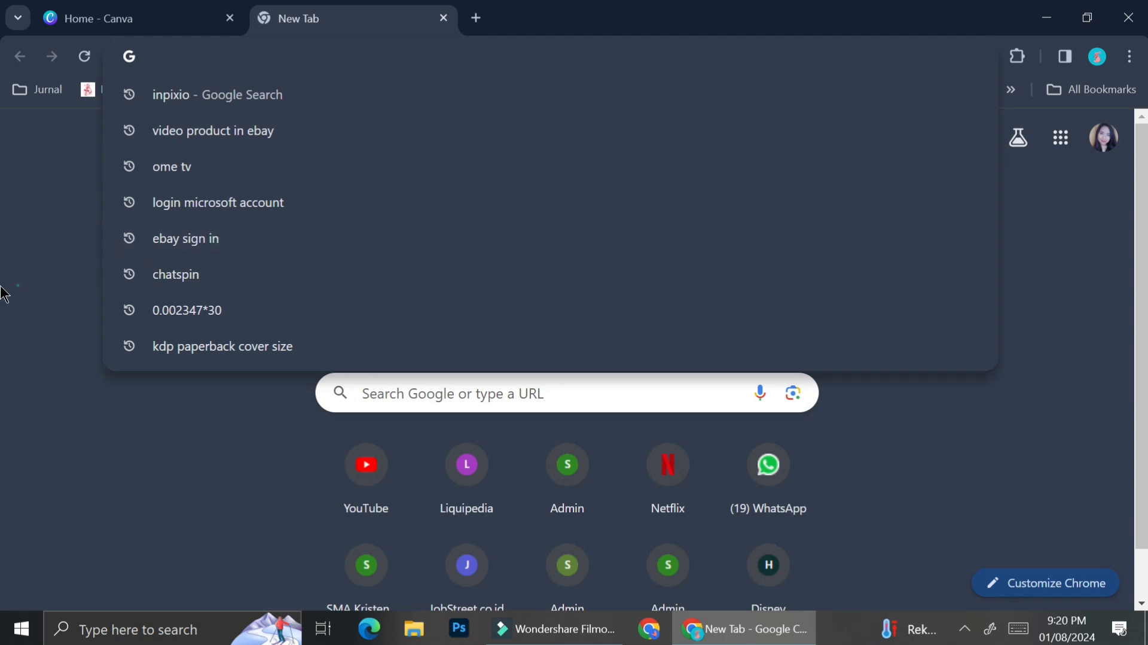
left_click(18, 285)
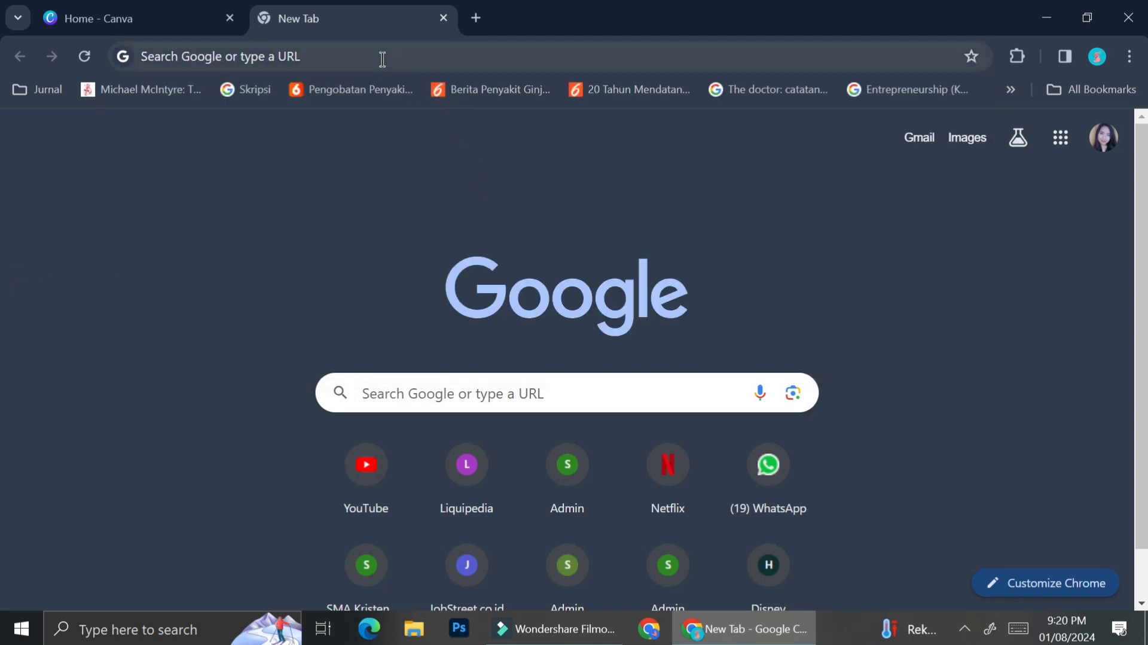
left_click(679, 398)
type("K")
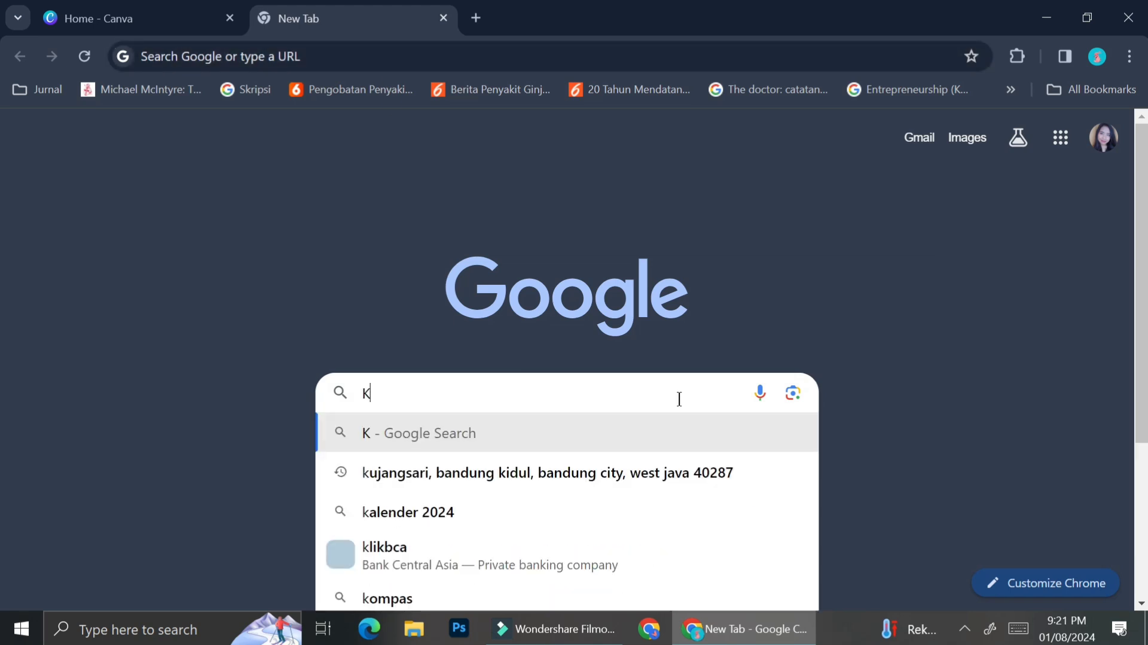
type("DP ")
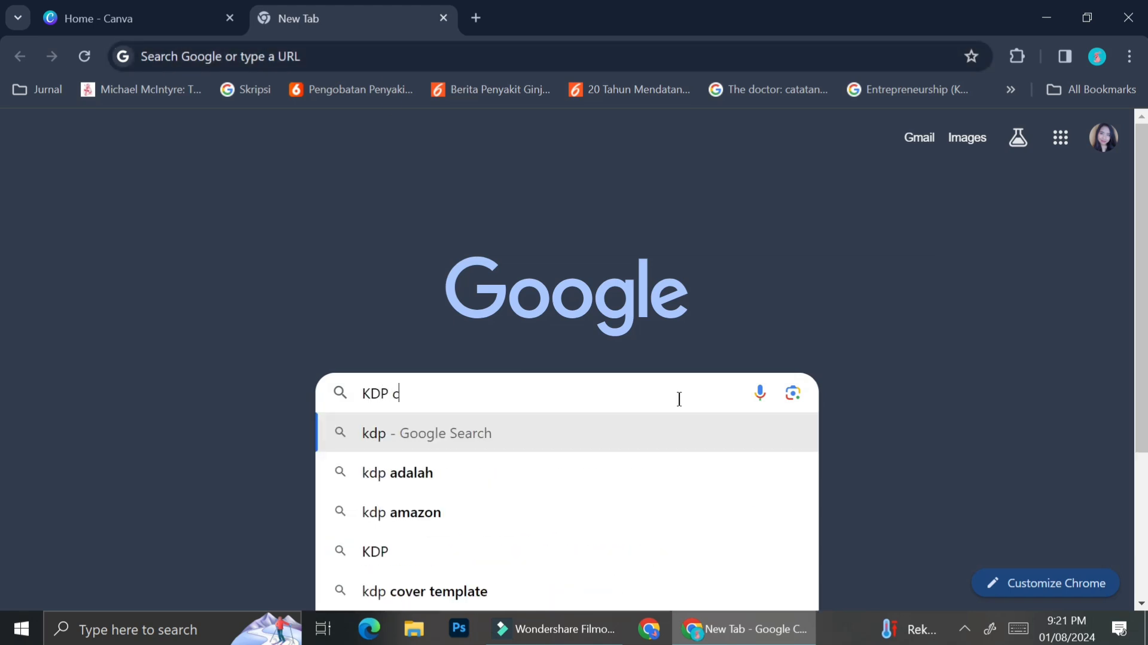
type("cover")
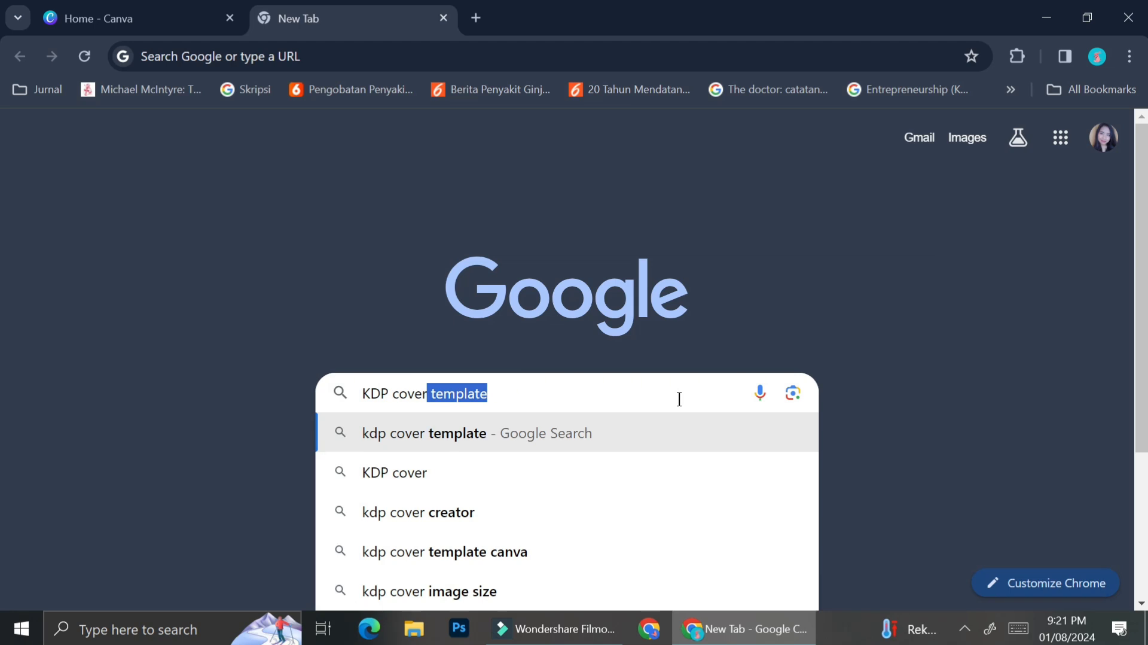
type(" ca")
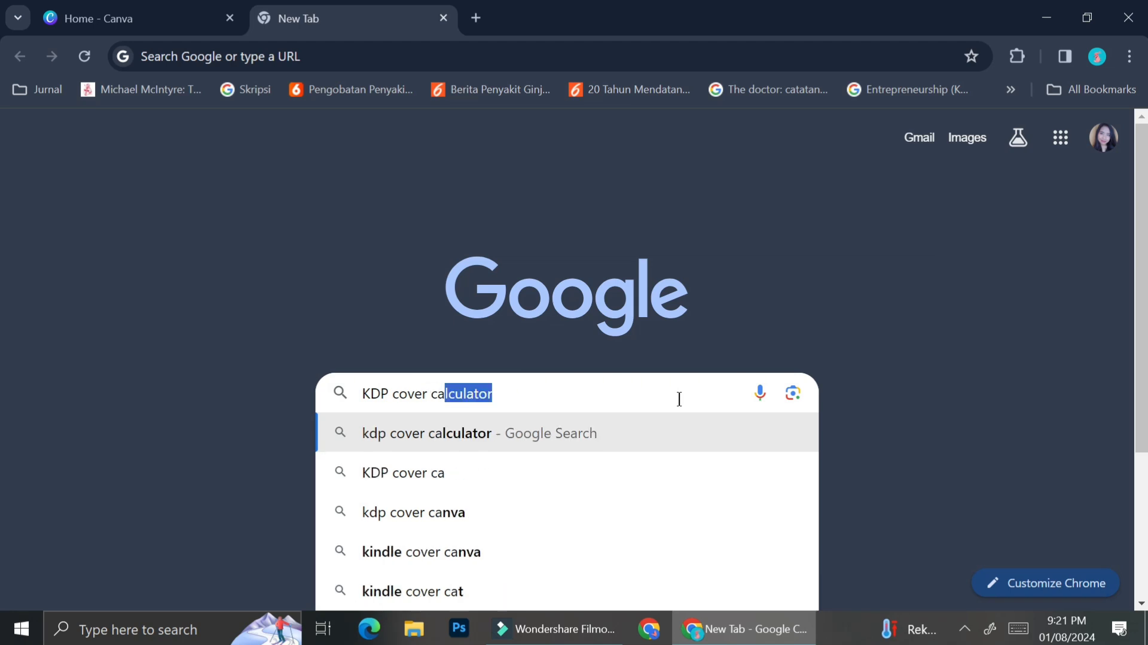
left_click(590, 439)
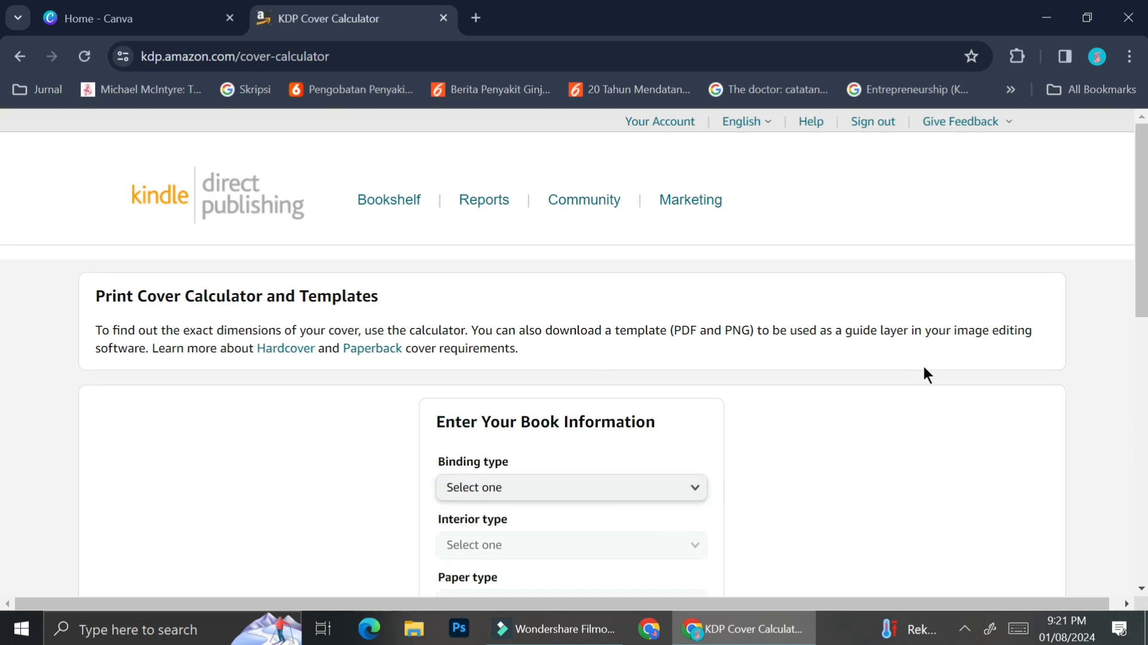
- Set the book's binding type to Paperback, interior type to Standard color and paper type to White paper
scroll(922, 368, "down", 3)
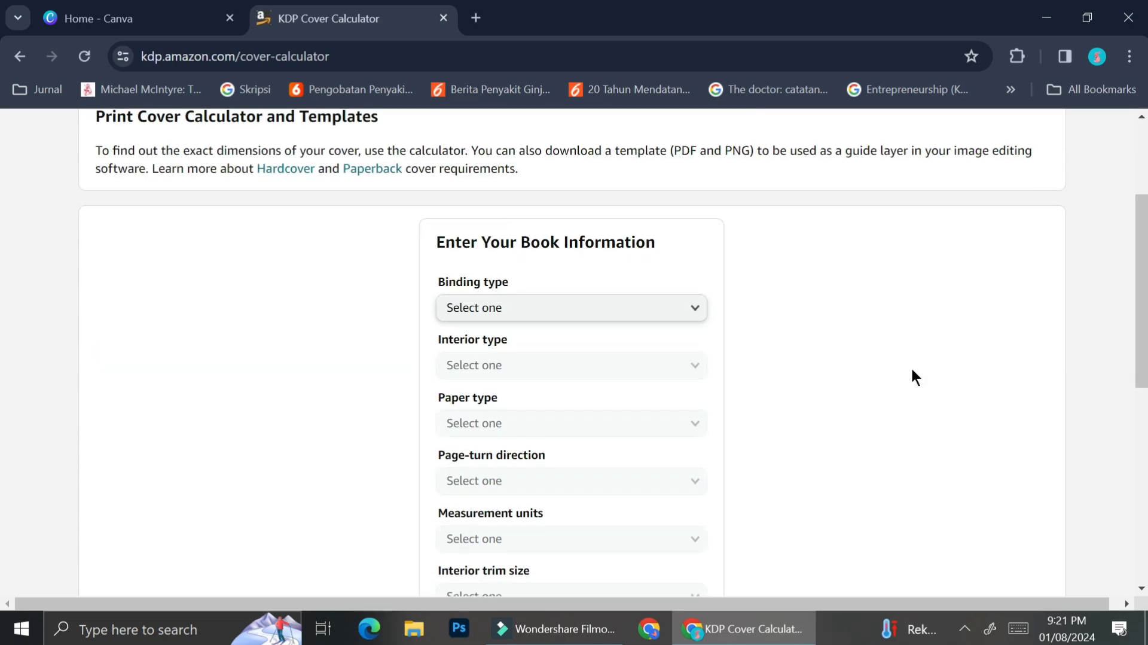
left_click(583, 316)
left_click(599, 334)
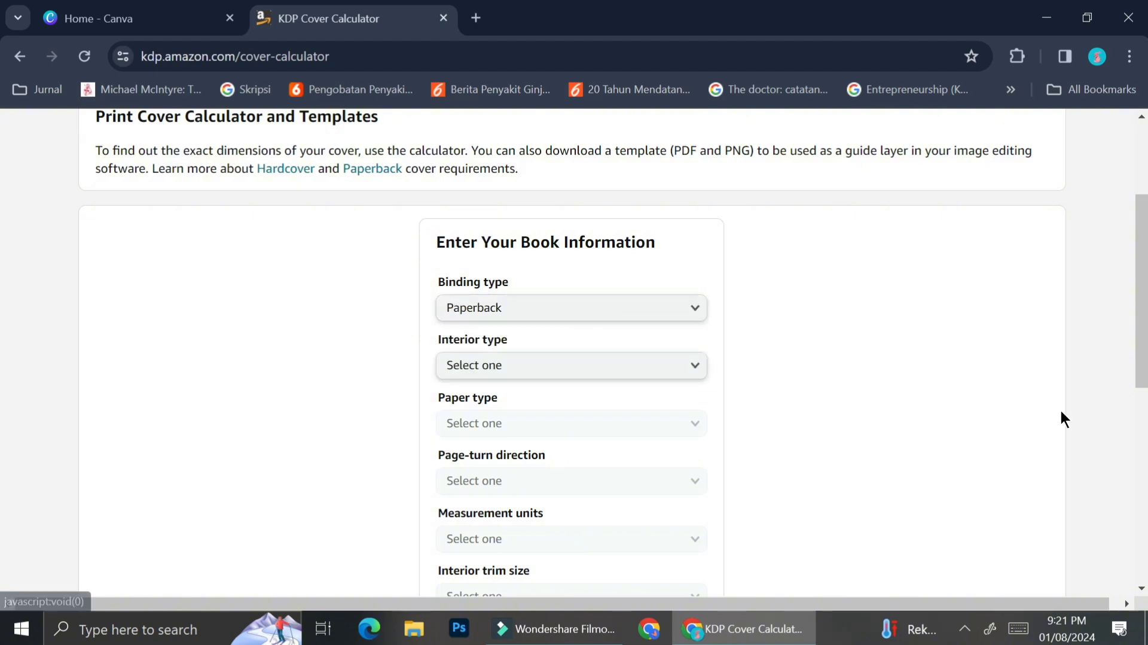
scroll(678, 394, "down", 1)
scroll(676, 393, "down", 1)
left_click(619, 277)
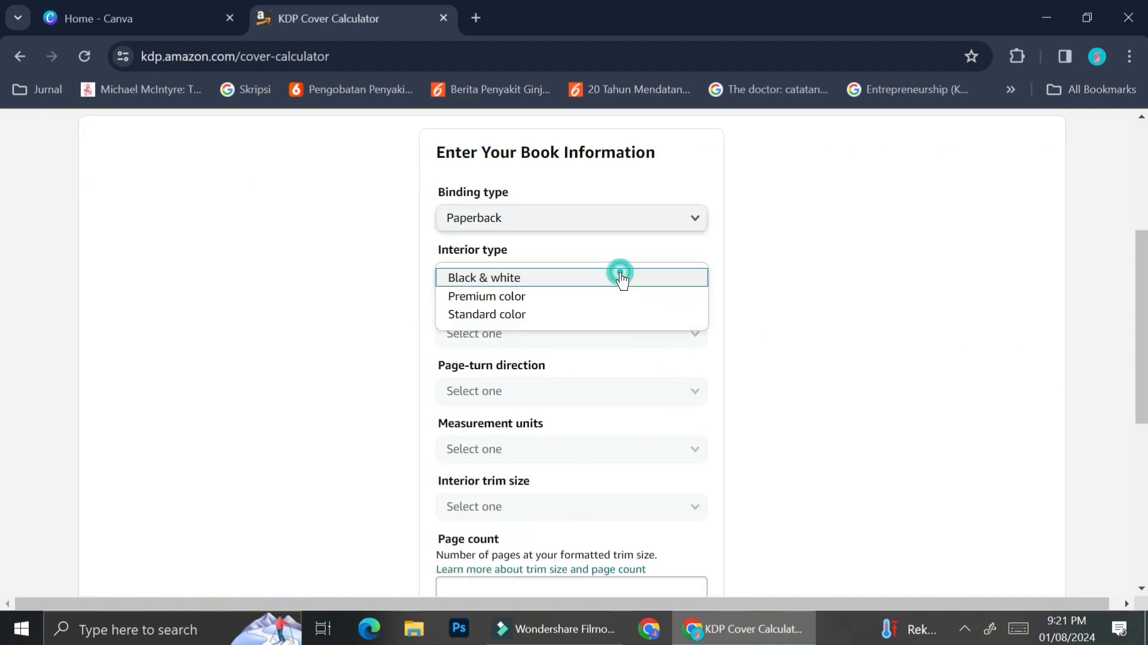
left_click(618, 321)
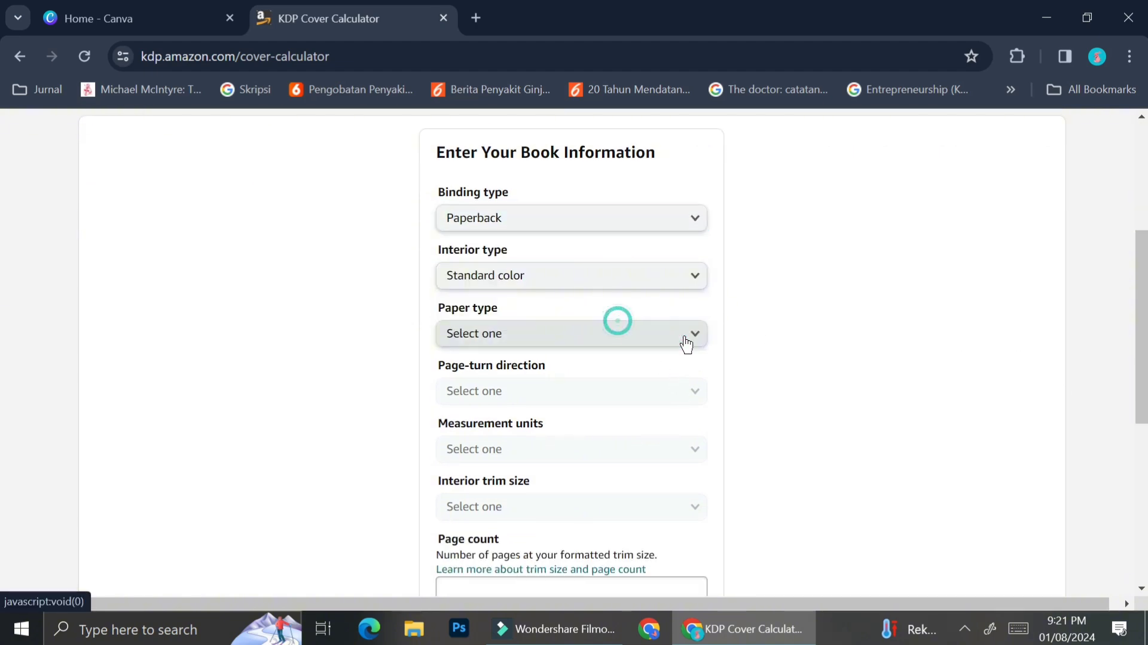
left_click(626, 333)
left_click(633, 343)
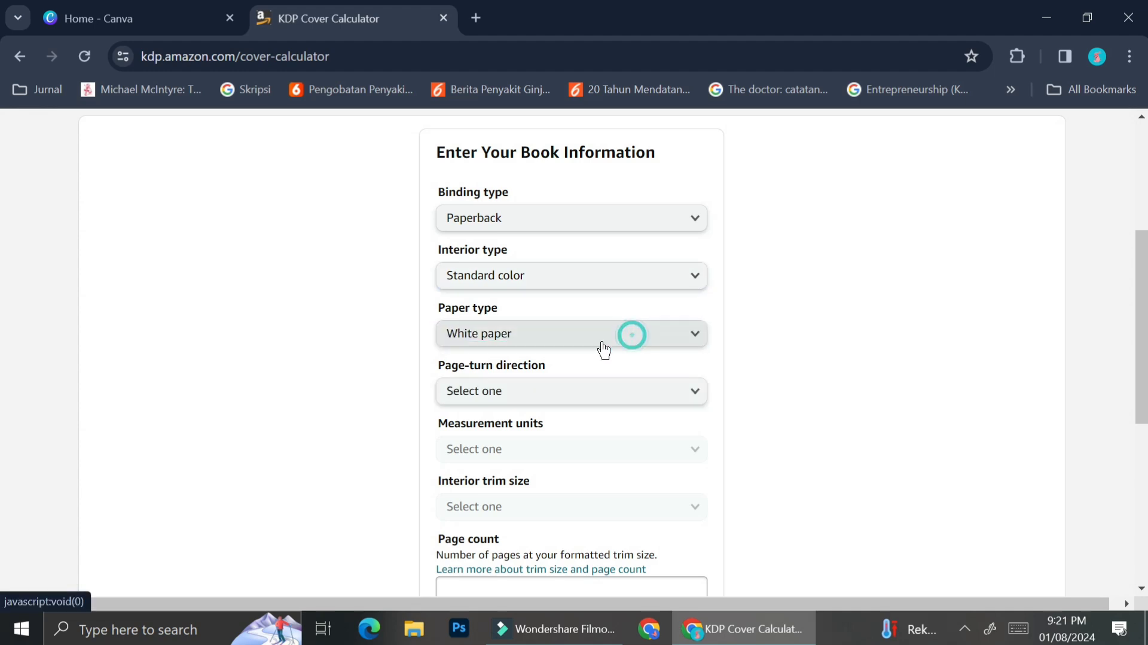
- Set the page-turn direction to Left to Right and the measurement units to Inches
left_click(519, 394)
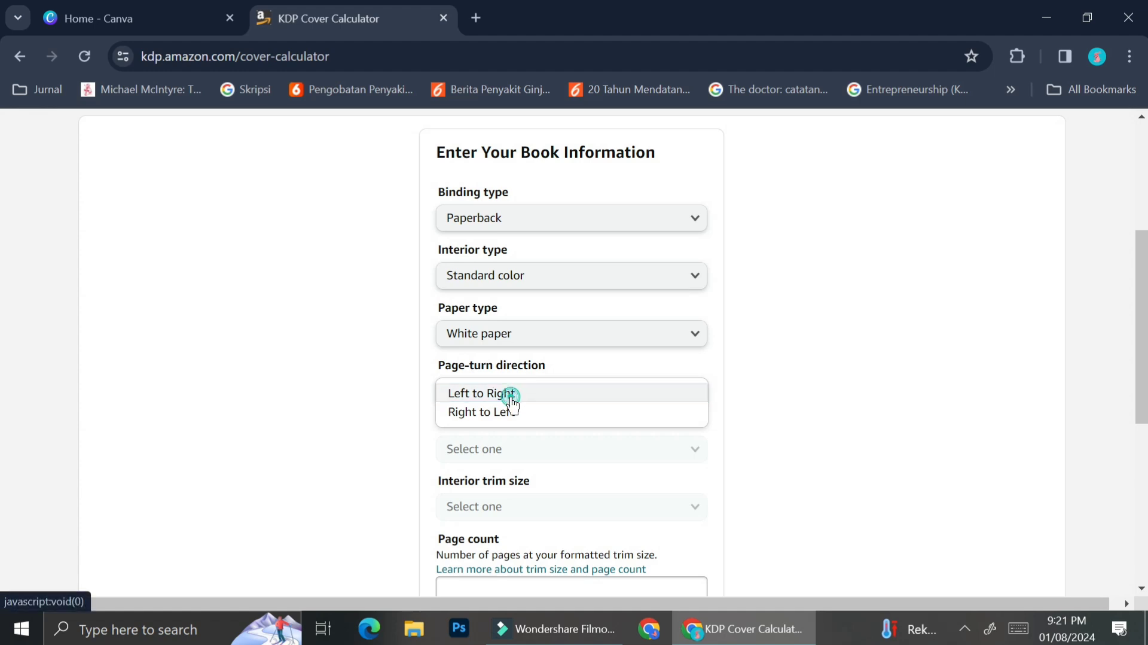
left_click(510, 394)
left_click(580, 448)
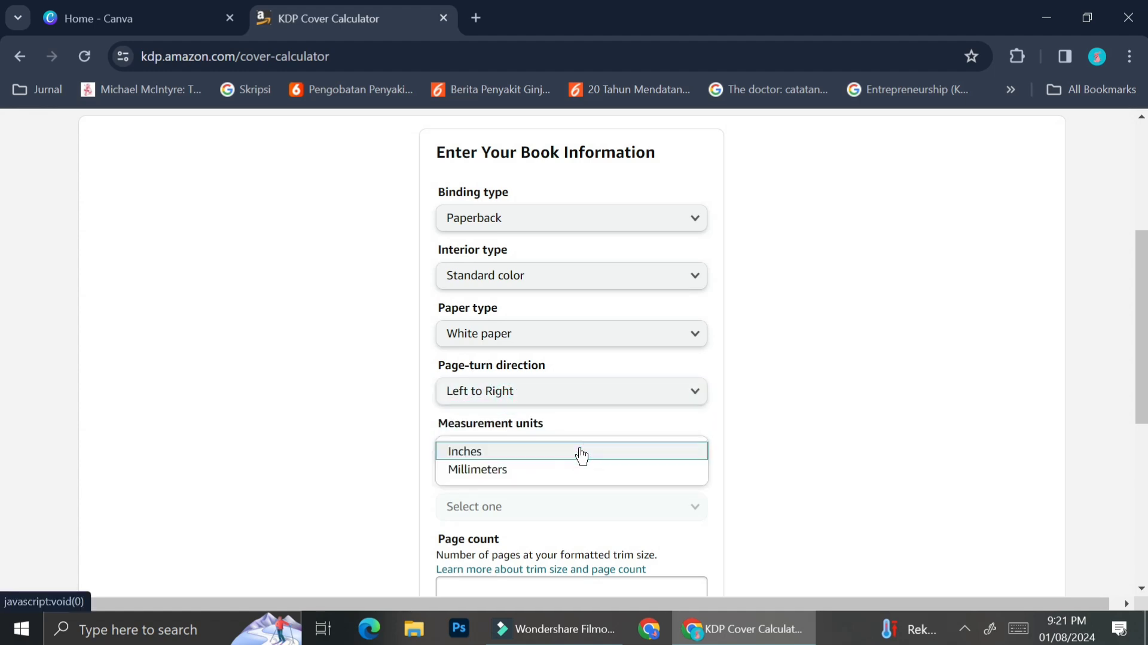
left_click(482, 452)
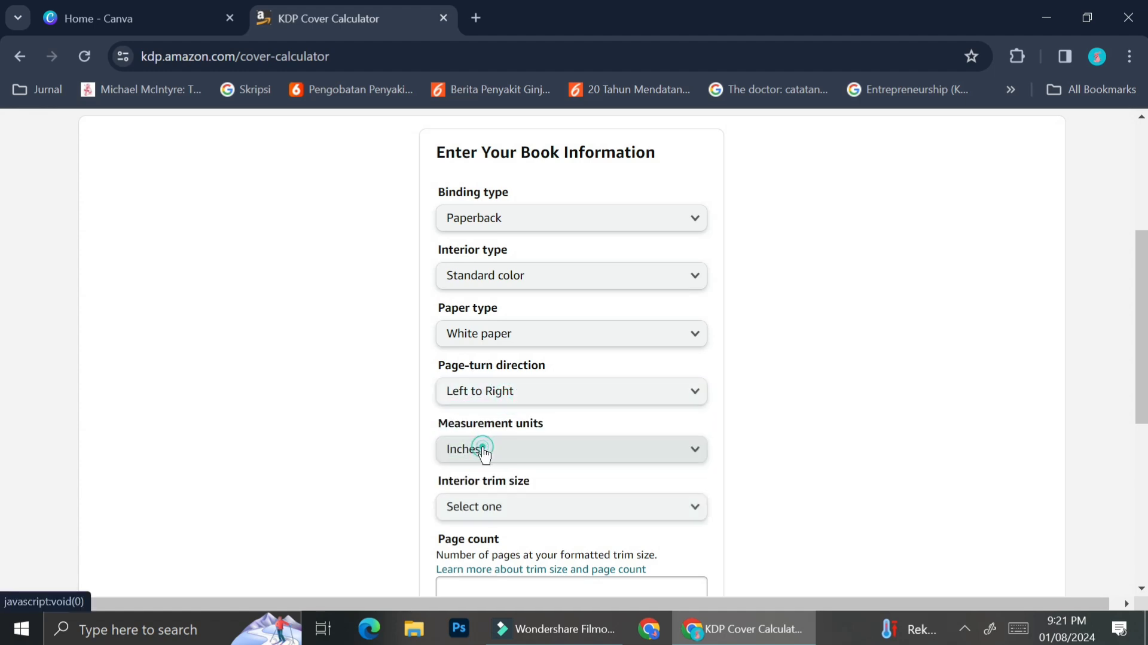
- Try the Custom trim size option for the interior trim size, going to its trim width entry
left_click(536, 507)
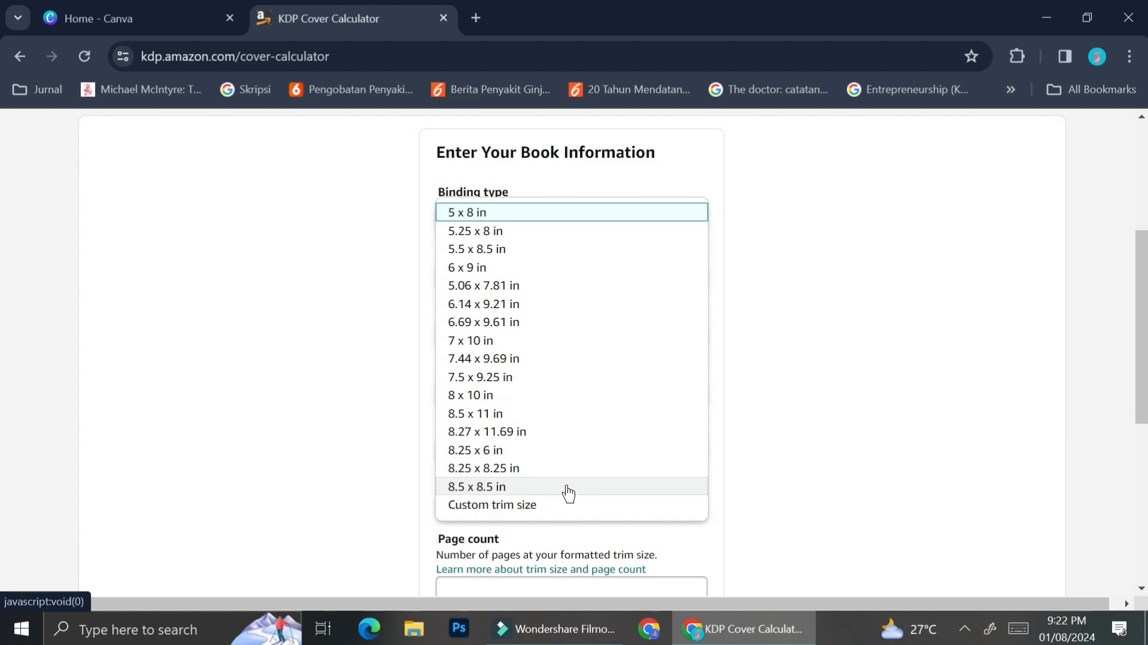
left_click(487, 505)
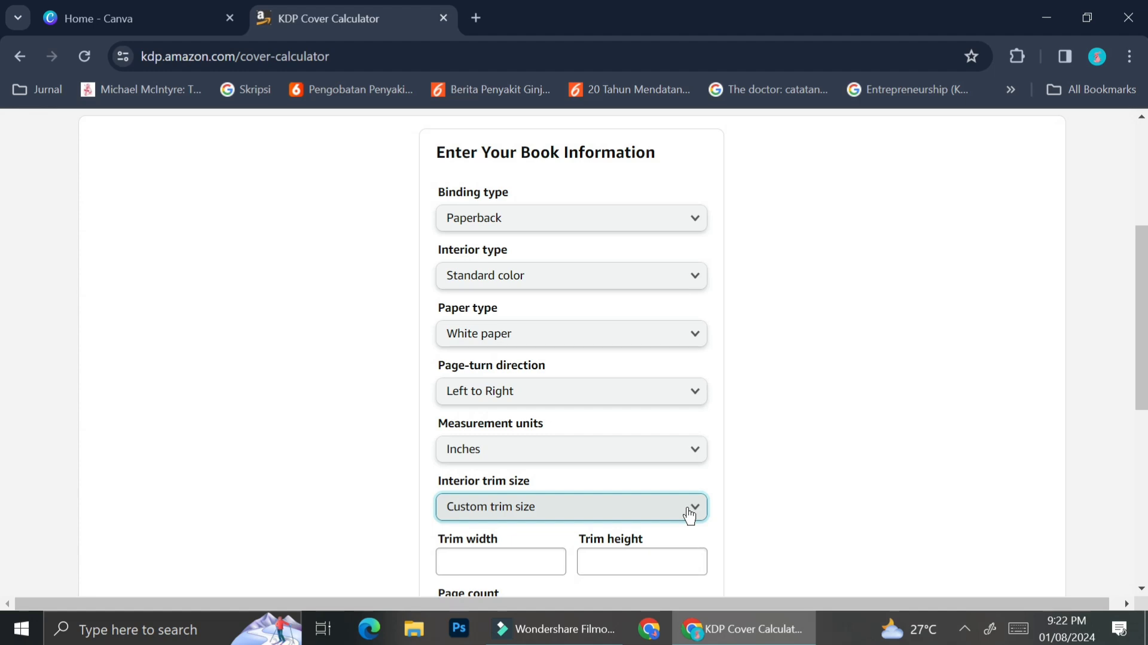
scroll(607, 522, "down", 3)
left_click(475, 381)
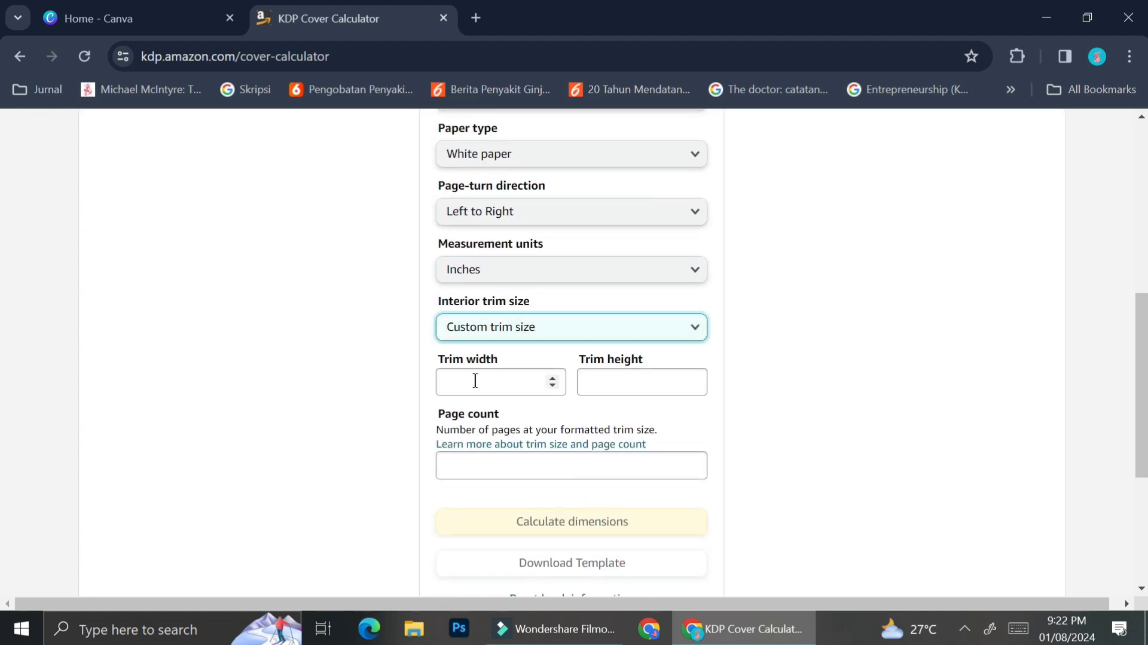
- Set the interior trim size to 6 x 9 in
left_click(633, 336)
scroll(584, 358, "up", 1)
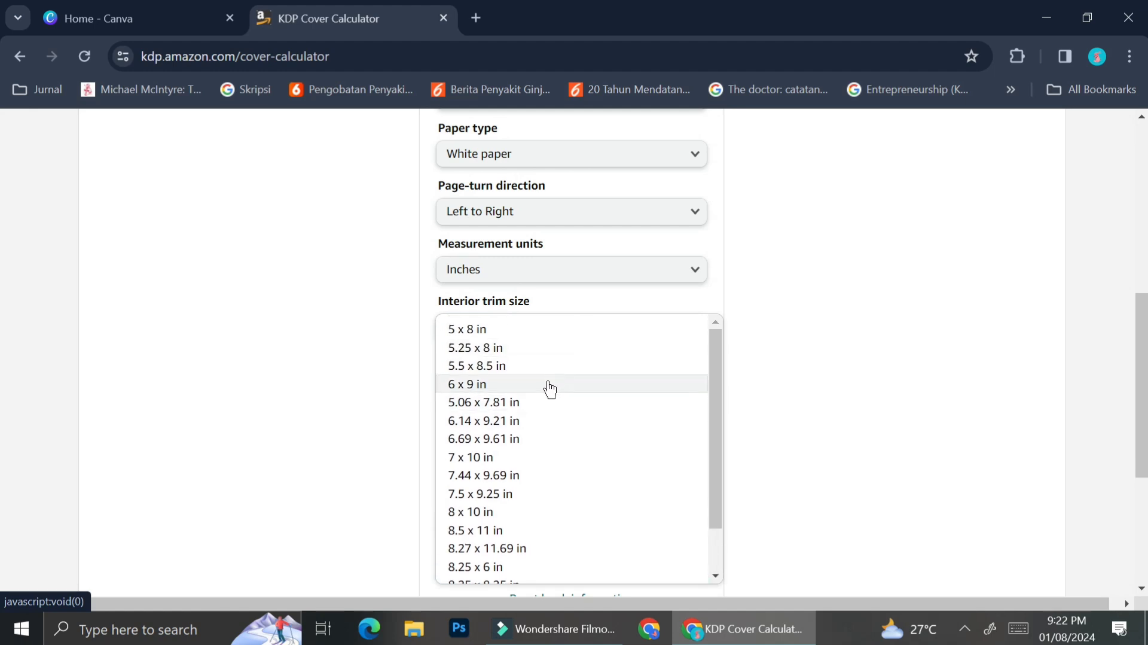
left_click(488, 385)
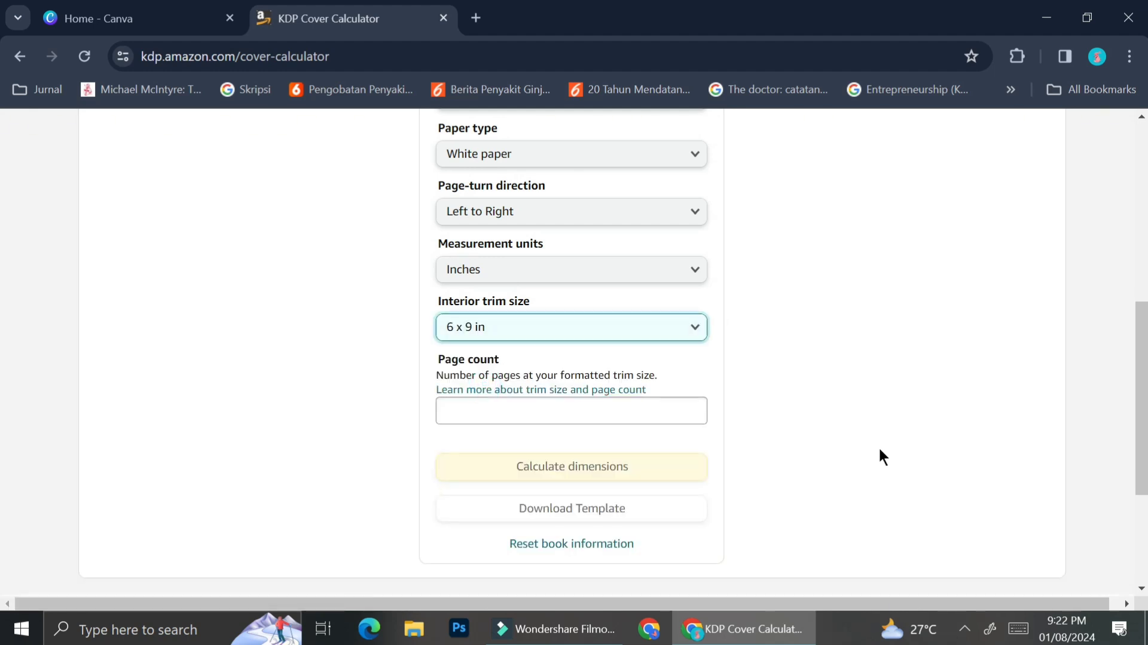
- Set the page count to 150 and calculate the cover dimensions
left_click(663, 412)
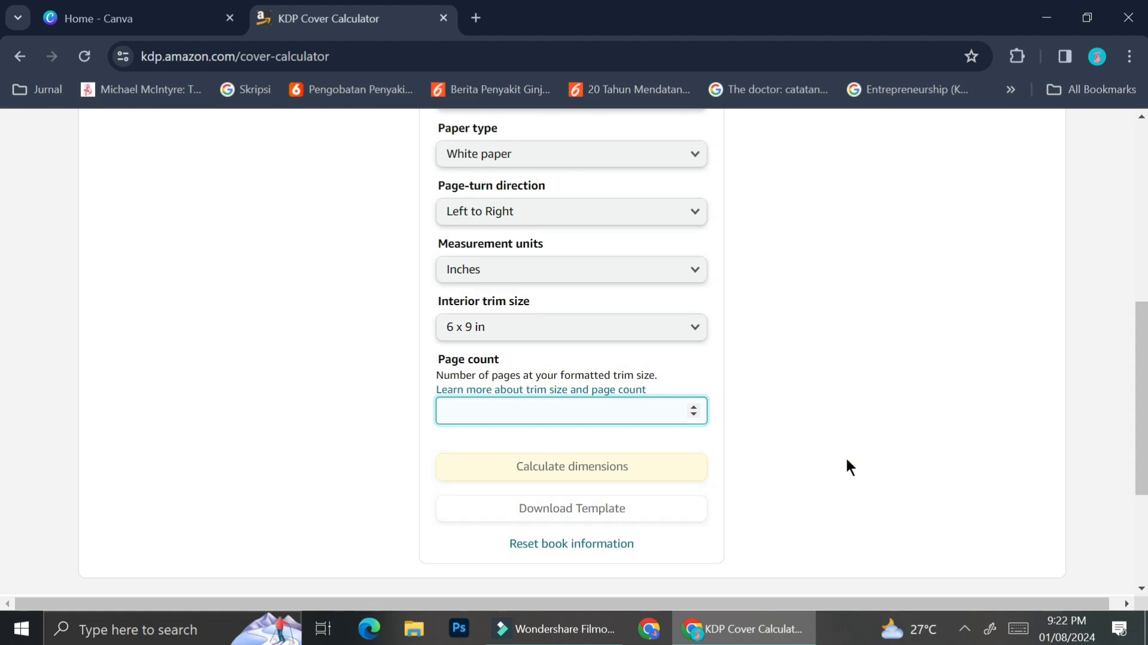
type("150")
left_click(835, 429)
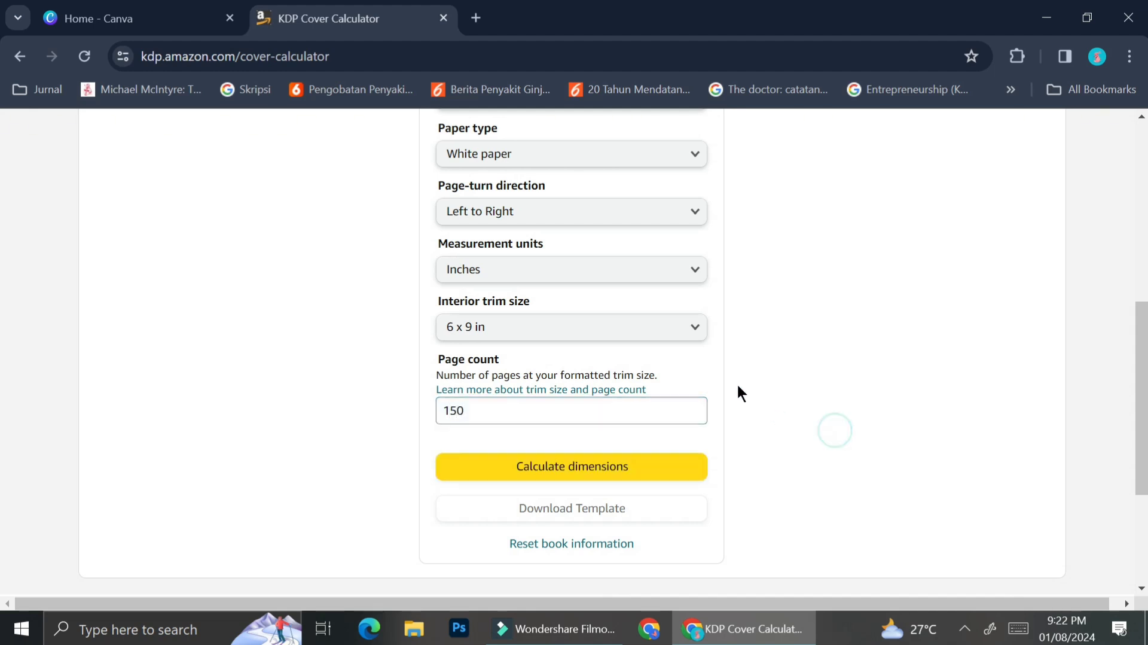
left_click(626, 475)
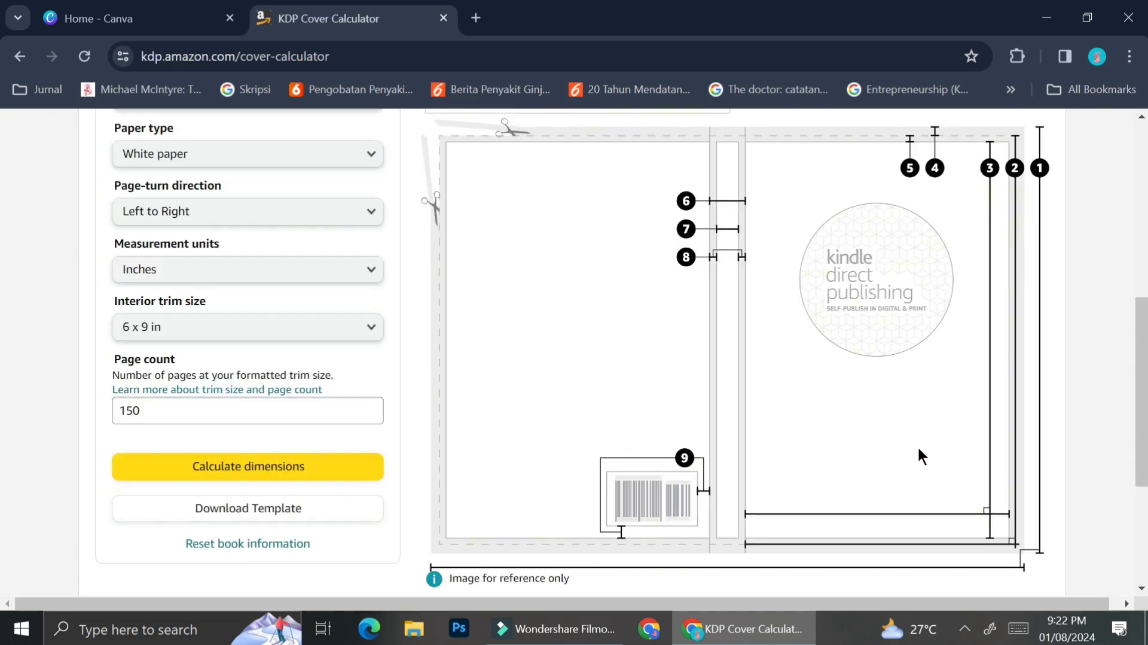
- Review the calculated cover dimensions, download the cover template and open the downloaded zip archive
scroll(917, 445, "up", 6)
scroll(917, 446, "down", 3)
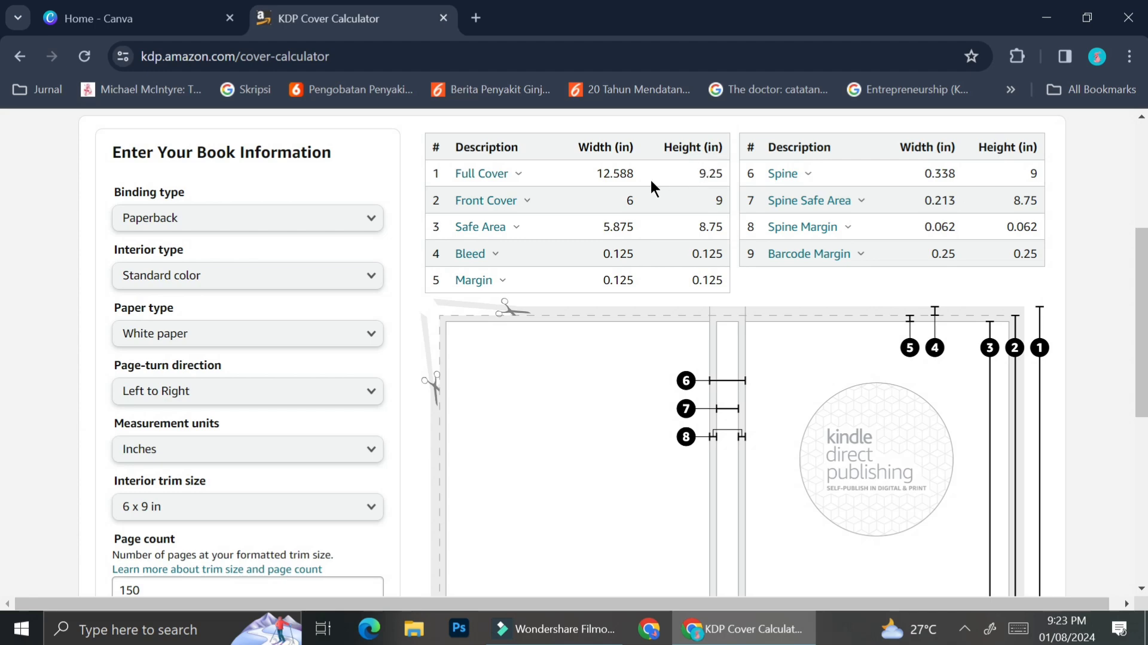
scroll(666, 366, "down", 3)
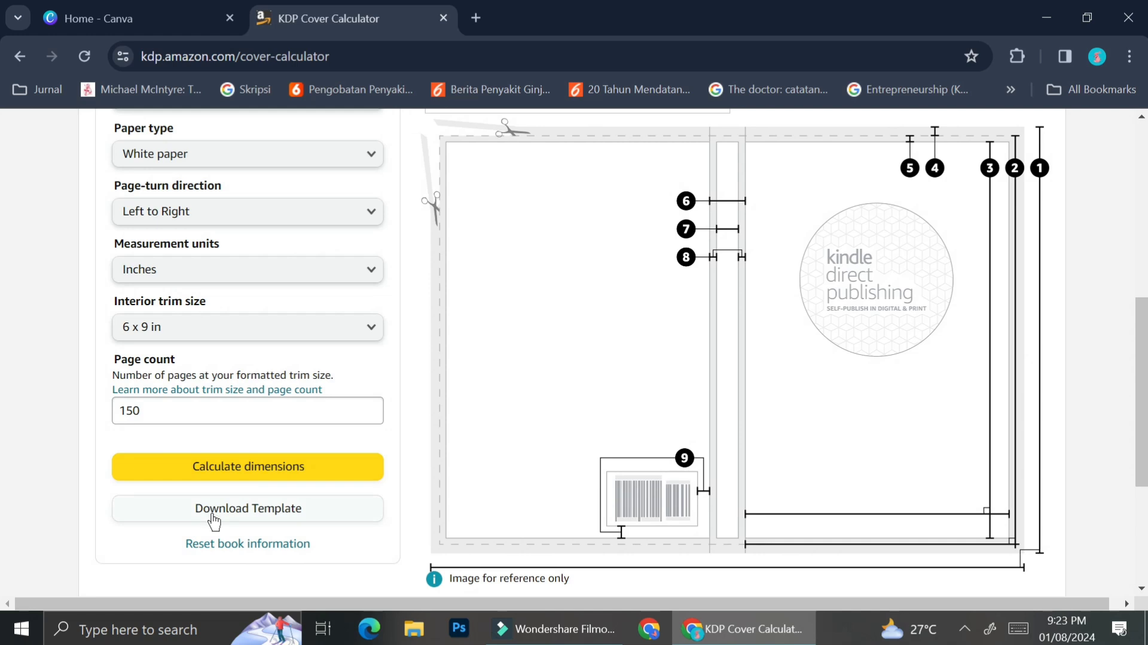
right_click(634, 286)
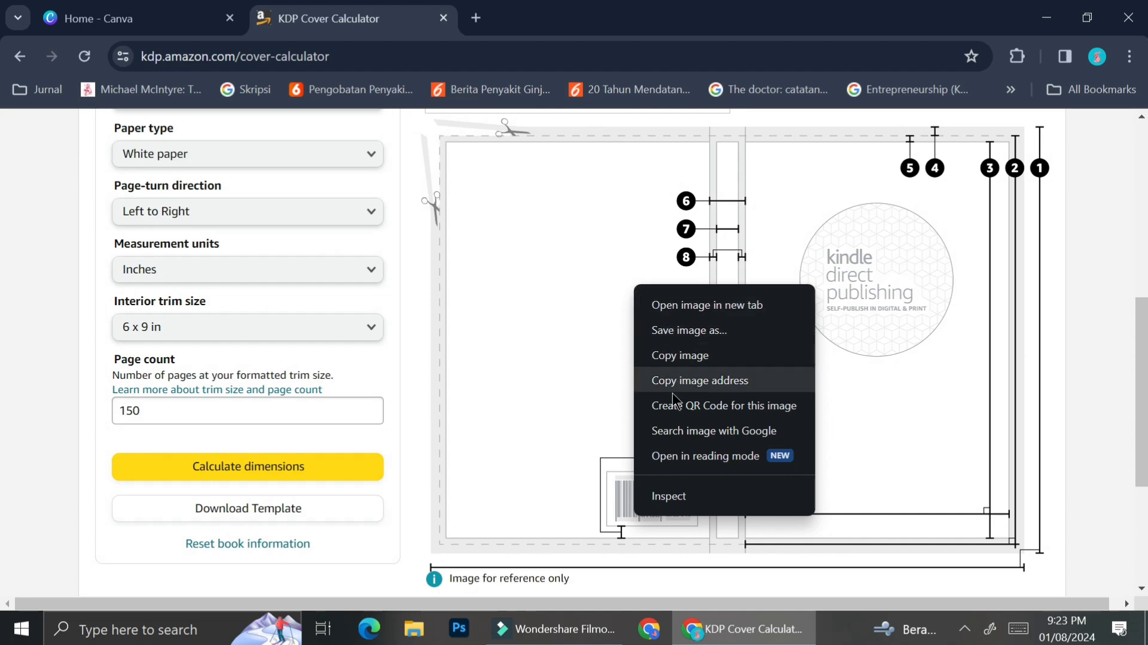
left_click(570, 261)
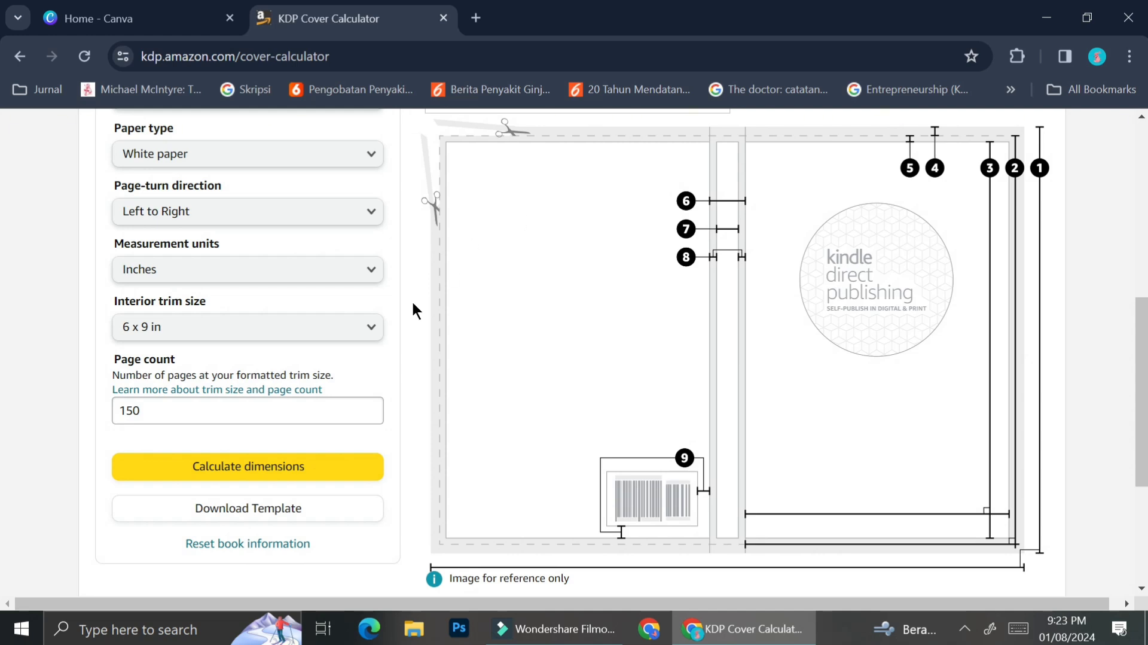
left_click(238, 514)
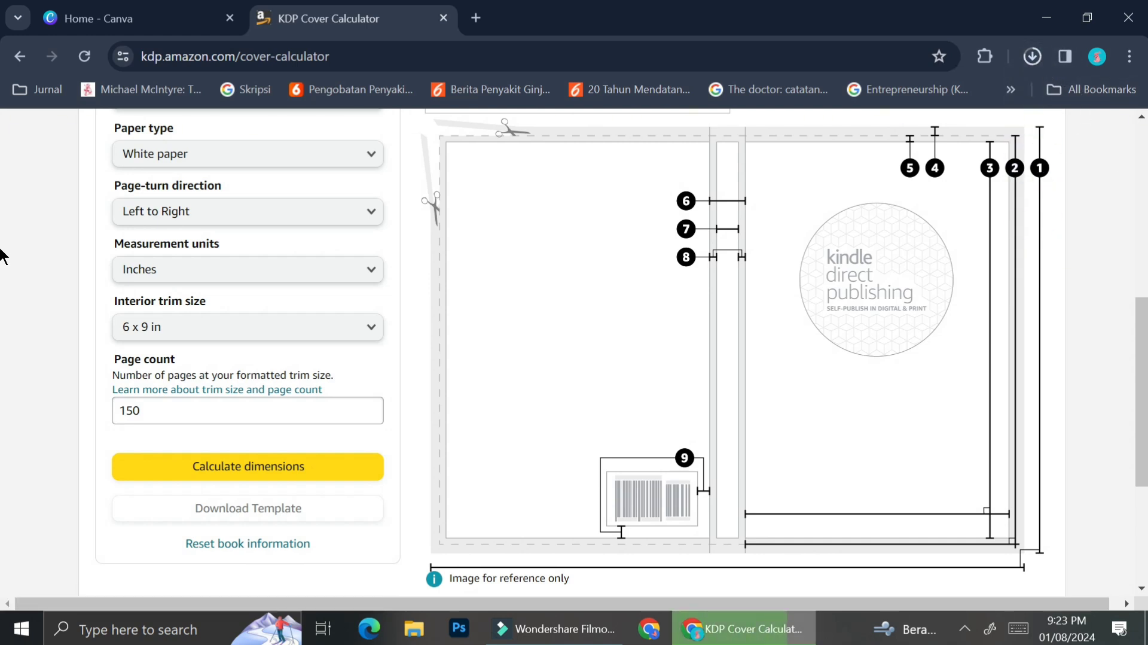
left_click(1033, 57)
left_click(950, 101)
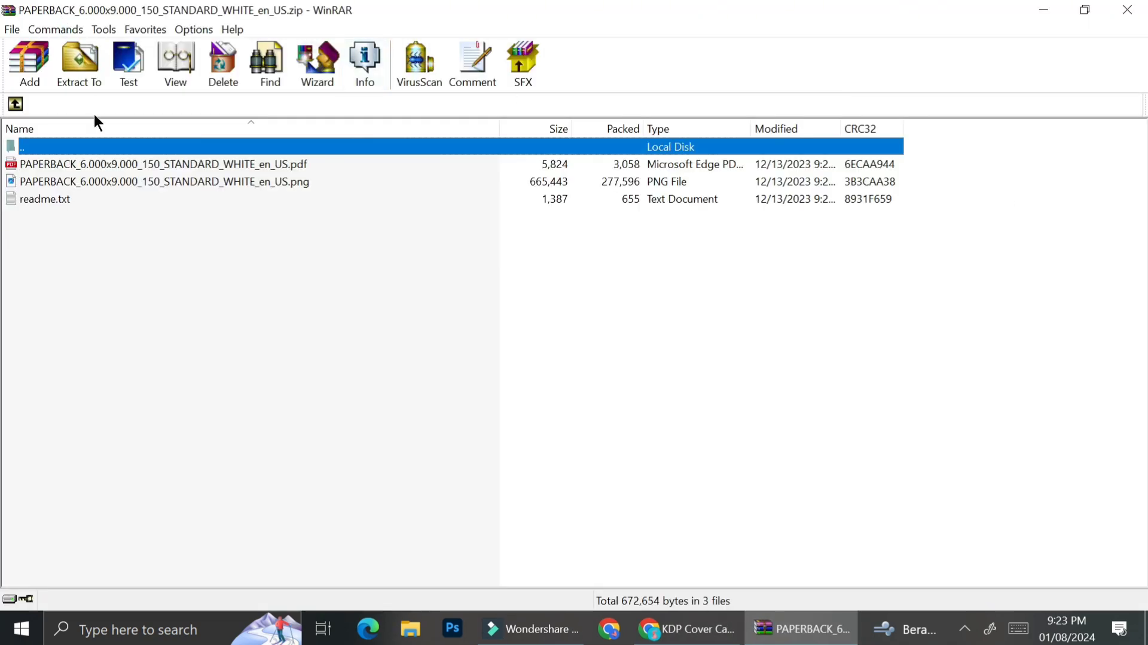
- Extract the template's PDF and PNG files from the archive to the Downloads folder and close WinRAR
left_click(102, 165)
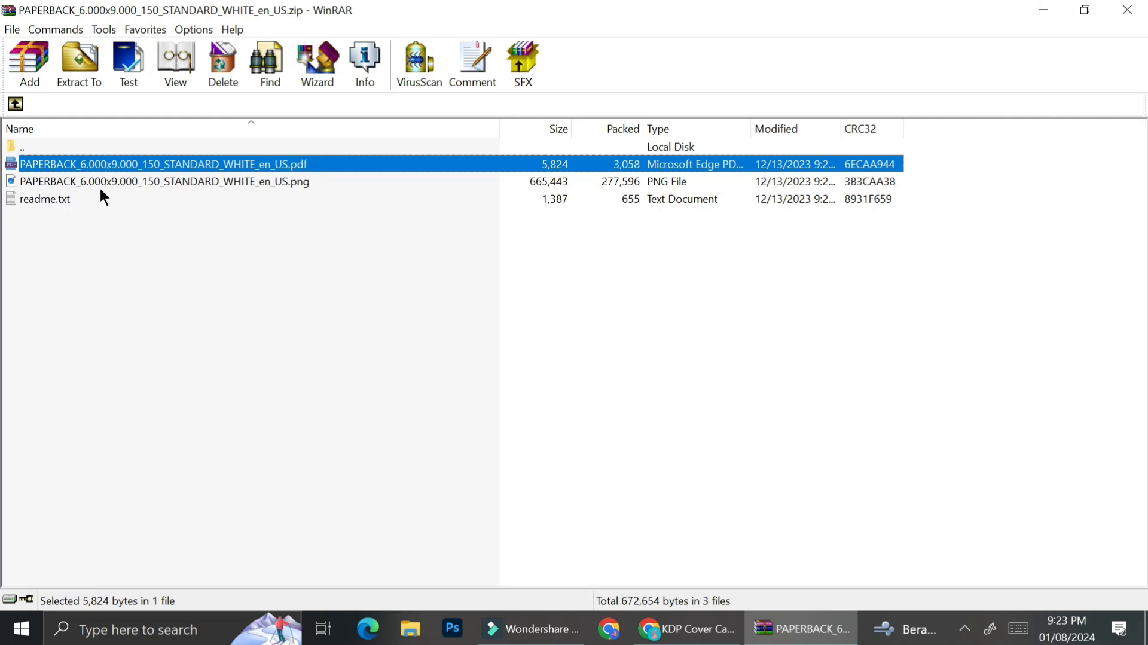
left_click(100, 187, "ctrl")
left_click(78, 67)
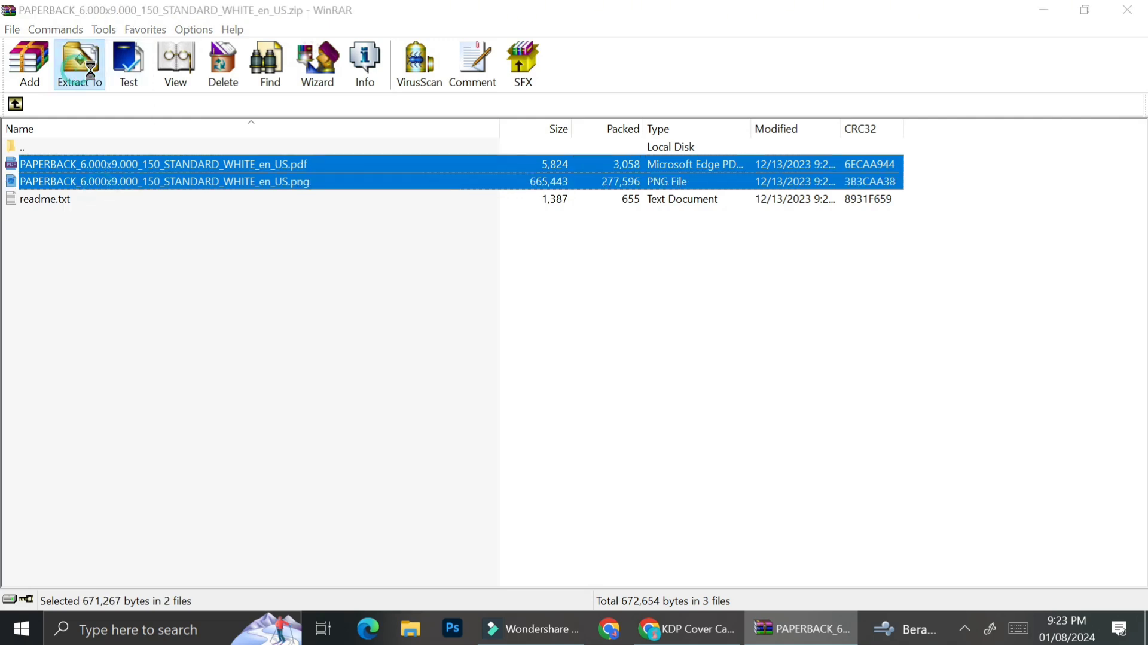
left_click(632, 311)
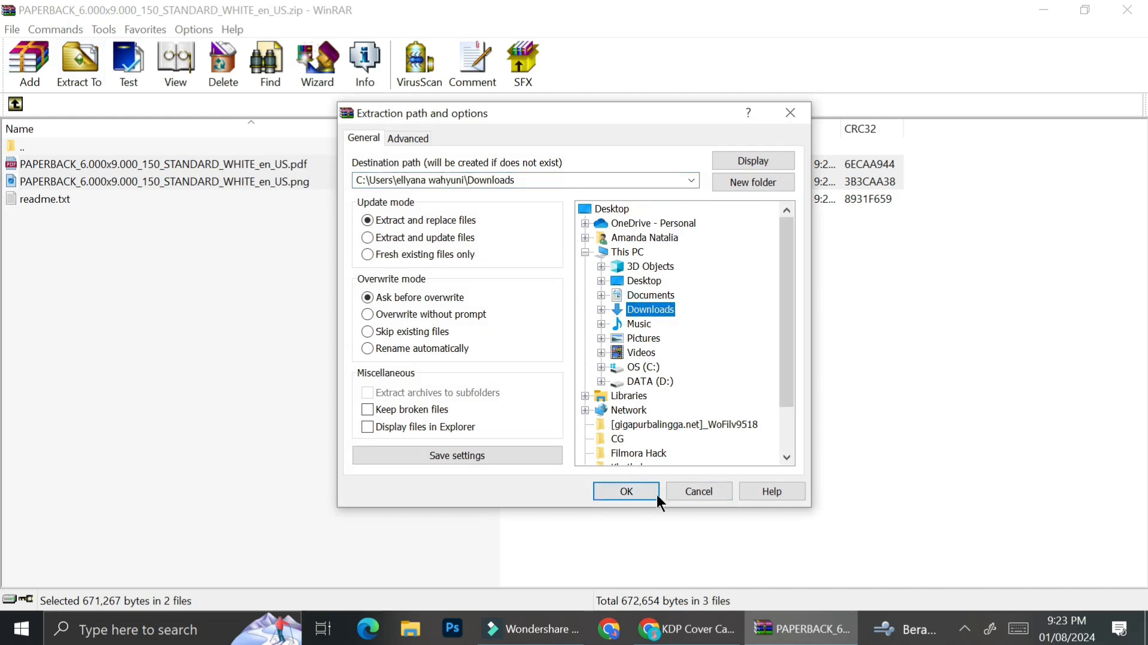
left_click(625, 489)
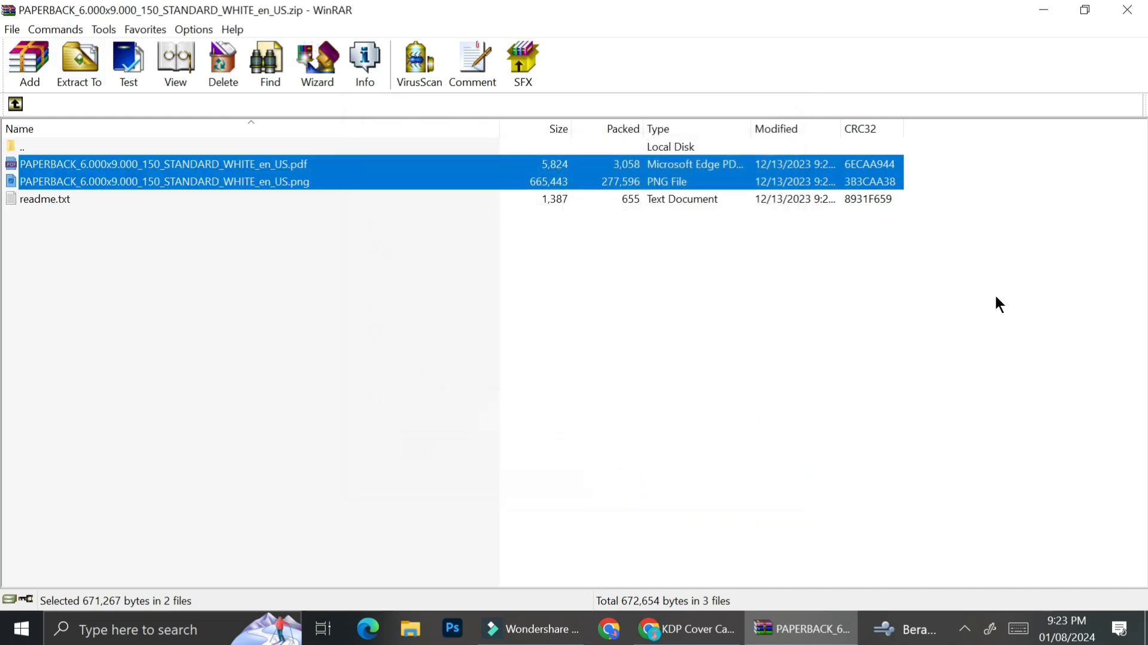
left_click(1116, 15)
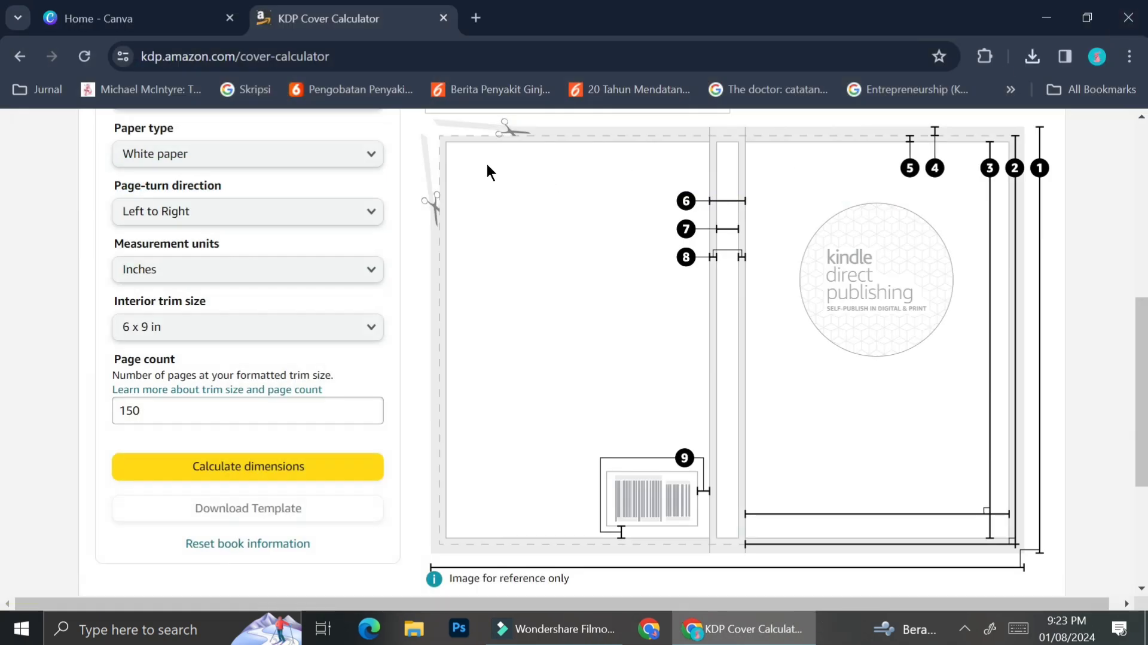
- Switch to Canva and start a new design with a custom size
left_click(157, 18)
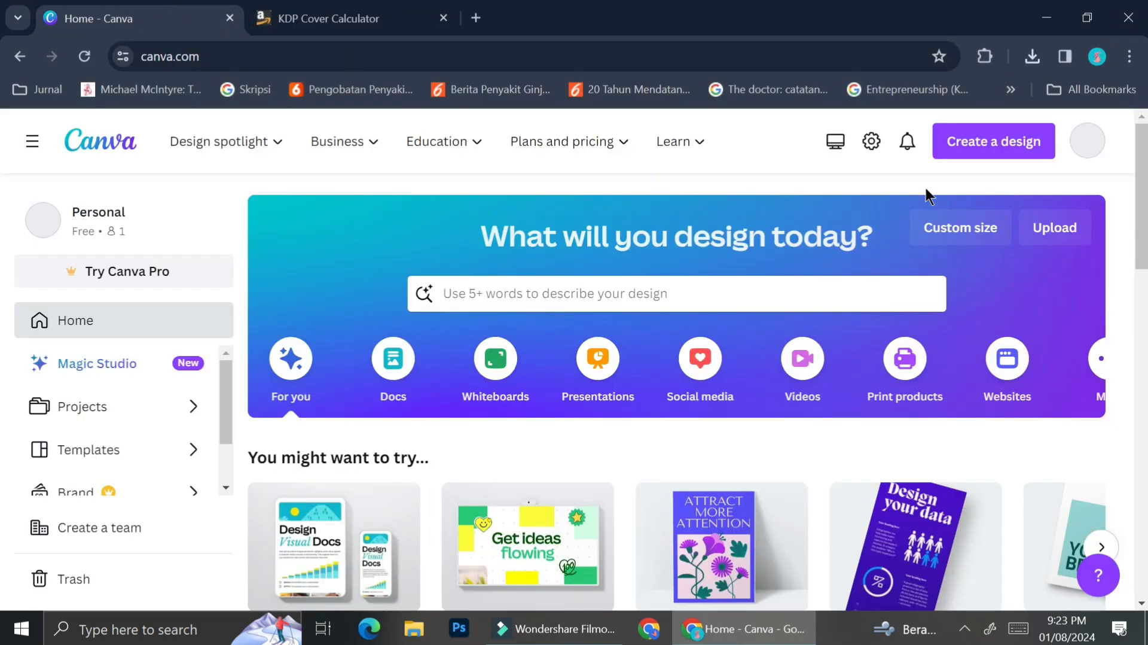
left_click(965, 143)
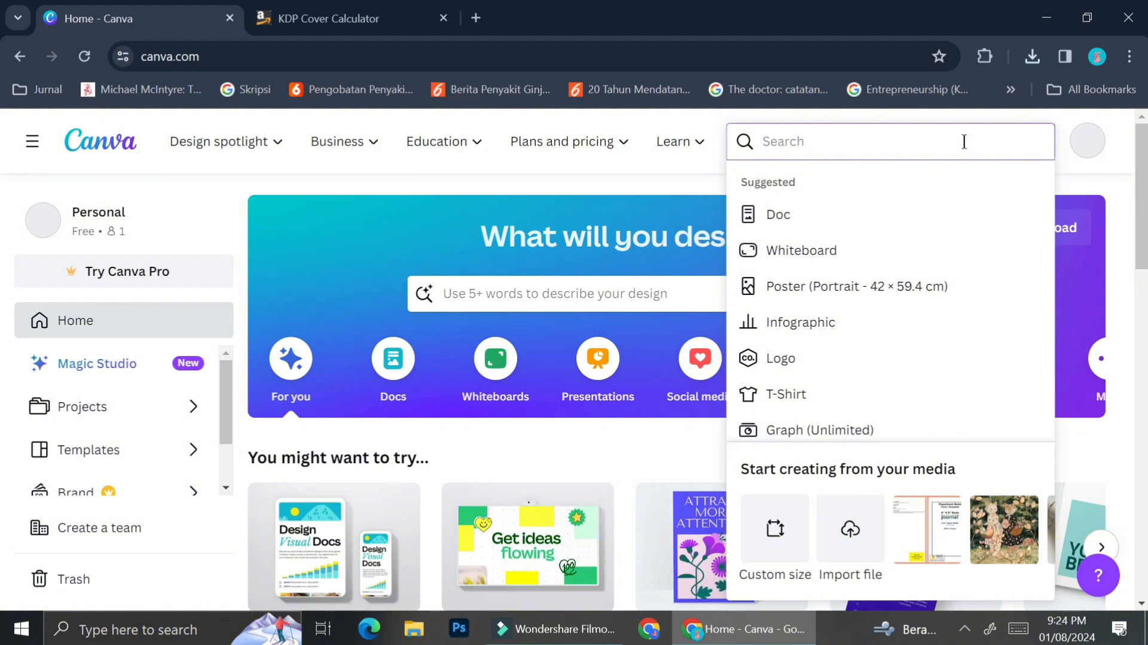
left_click(775, 529)
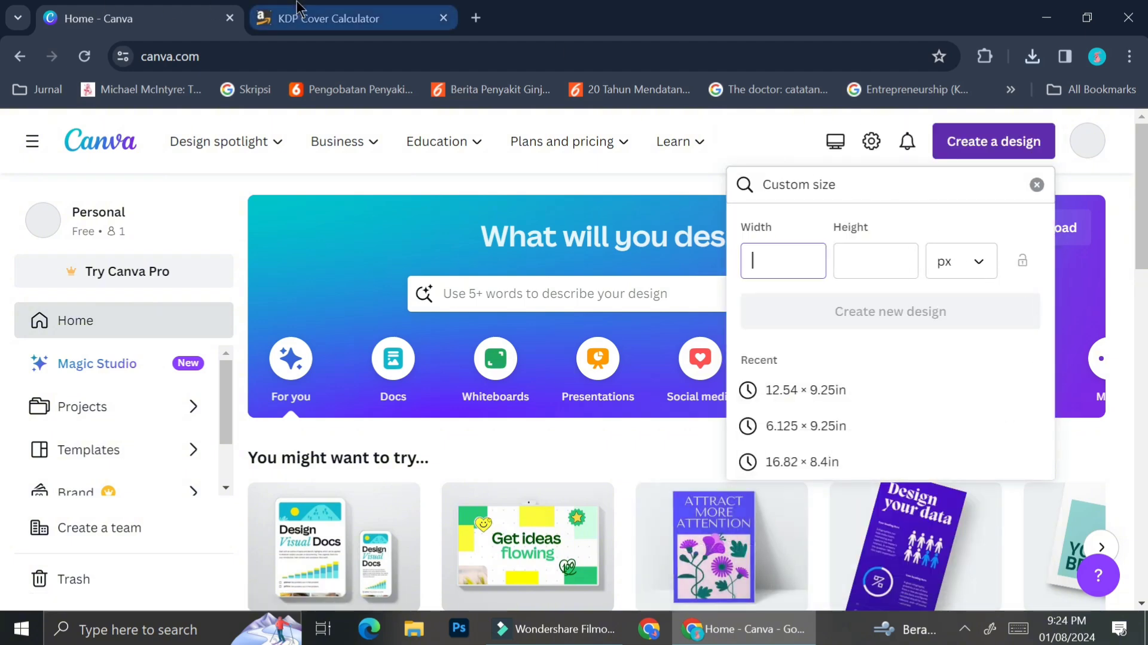
- Copy the full cover width of 12.588 from the KDP Cover Calculator into the custom design's width
left_click(329, 18)
scroll(362, 244, "up", 5)
double_click(616, 263)
key("ctrl+c")
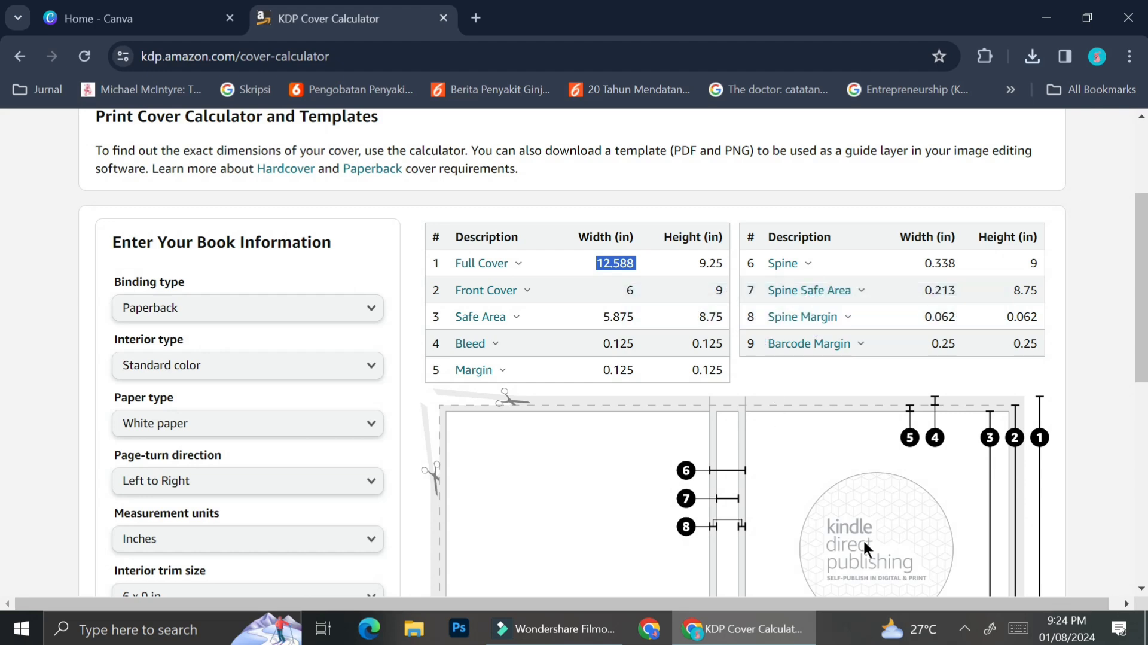
left_click(132, 18)
key("ctrl+v")
- Look up the full cover height in the calculator, then set the custom design's units to inches and its height to 9.25
left_click(369, 17)
left_click(698, 262)
left_click_drag(702, 262, 721, 257)
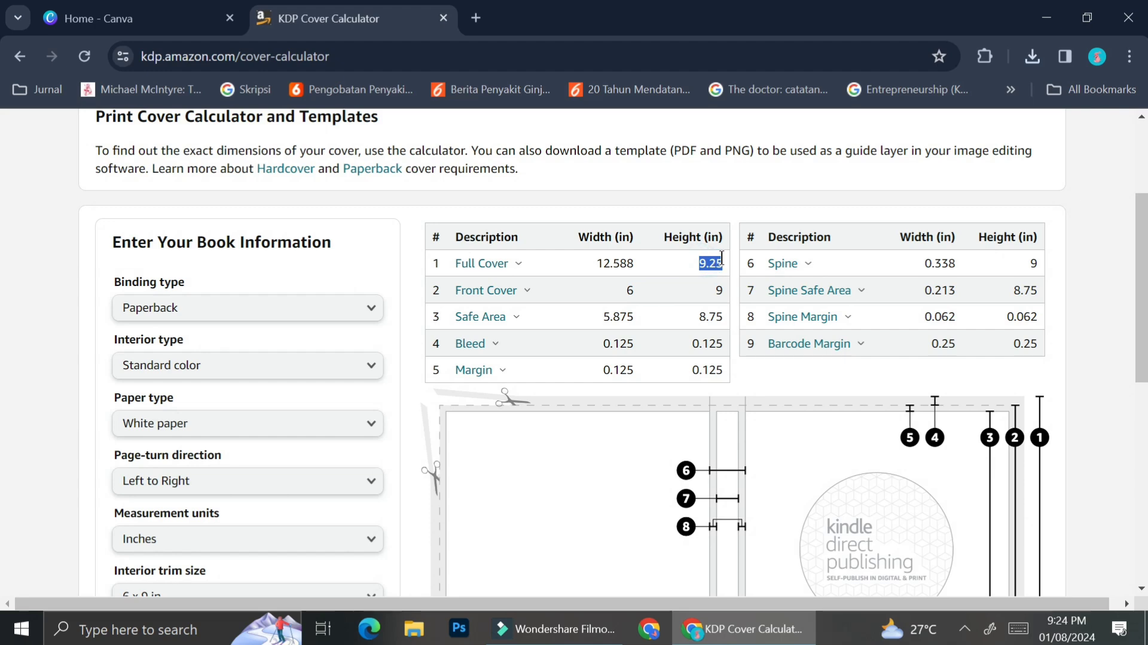
left_click(182, 10)
left_click(883, 254)
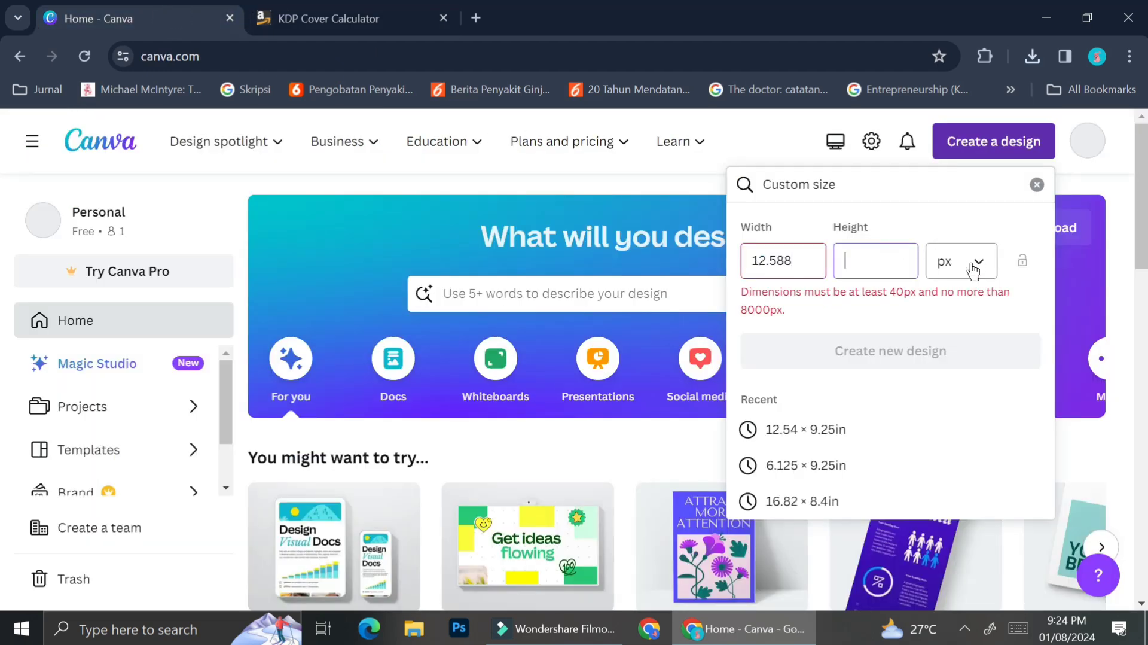
left_click(990, 272)
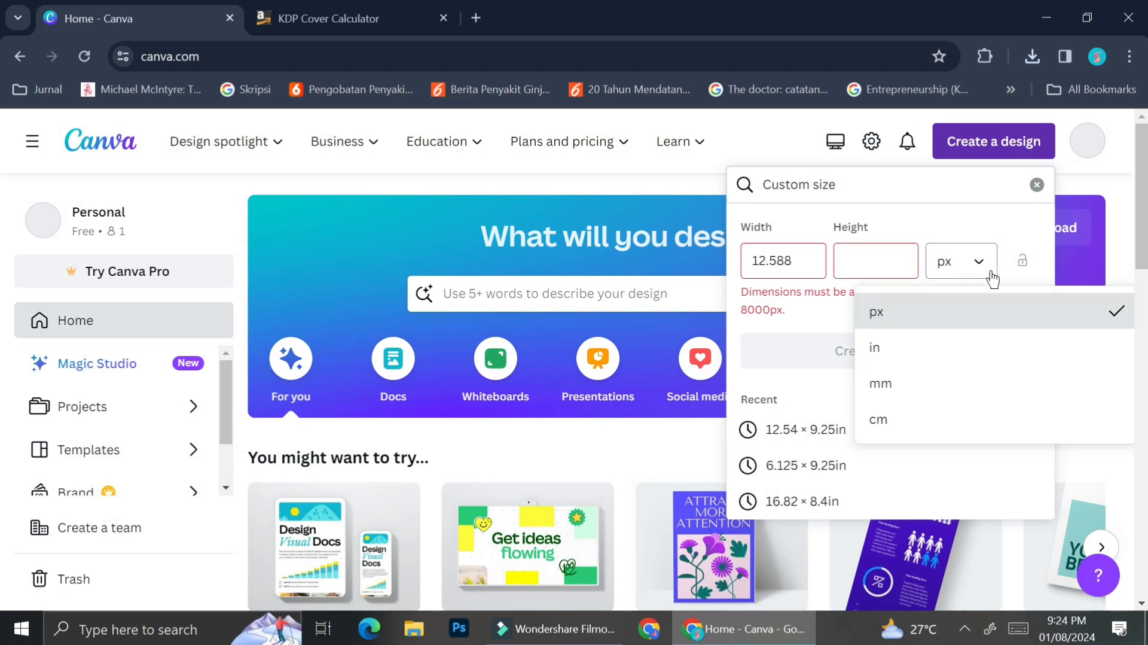
left_click(928, 358)
left_click(879, 257)
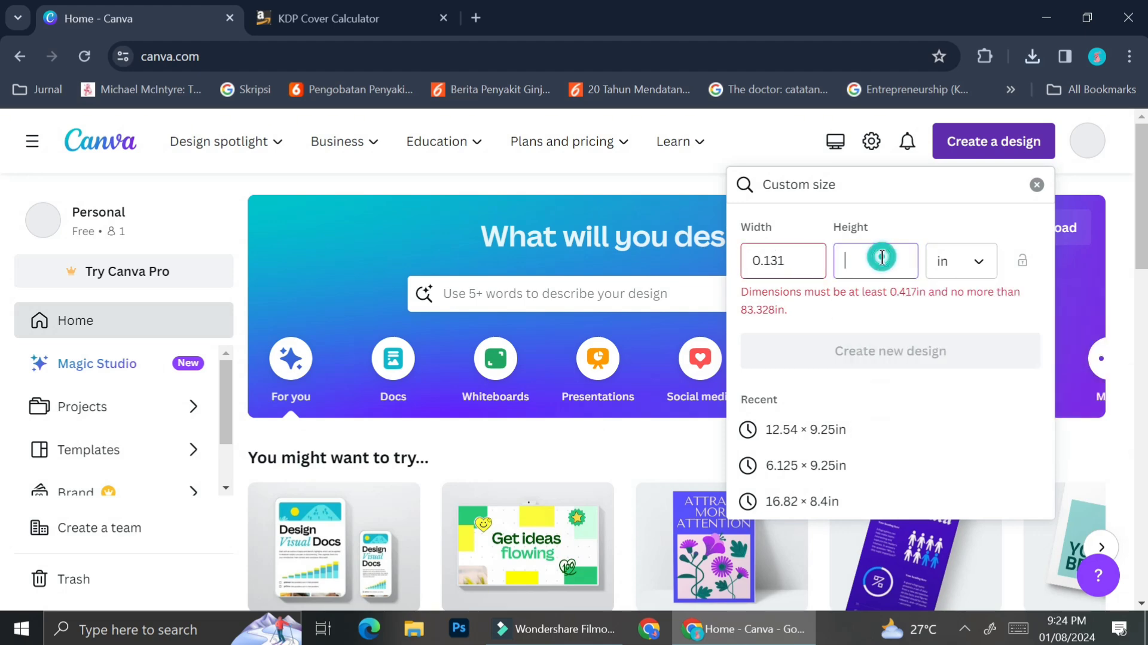
type("9.25")
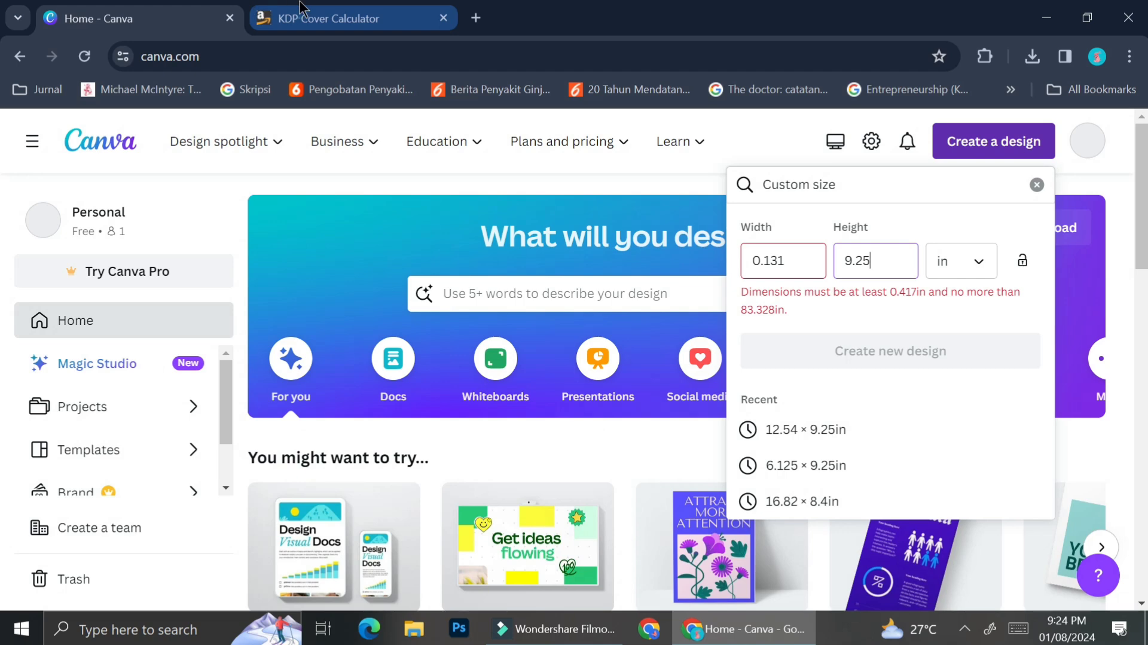
- Copy the full cover width of 12.588 in from the calculator into the custom size again and create the design
left_click(329, 18)
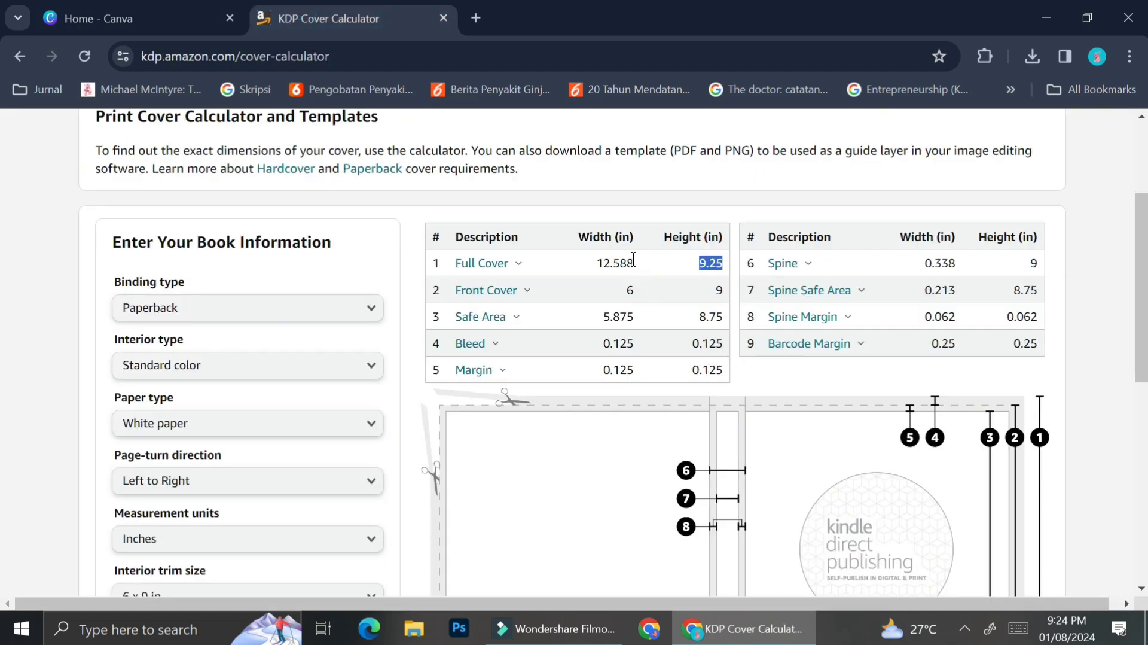
left_click_drag(633, 259, 593, 259)
key("ctrl+c")
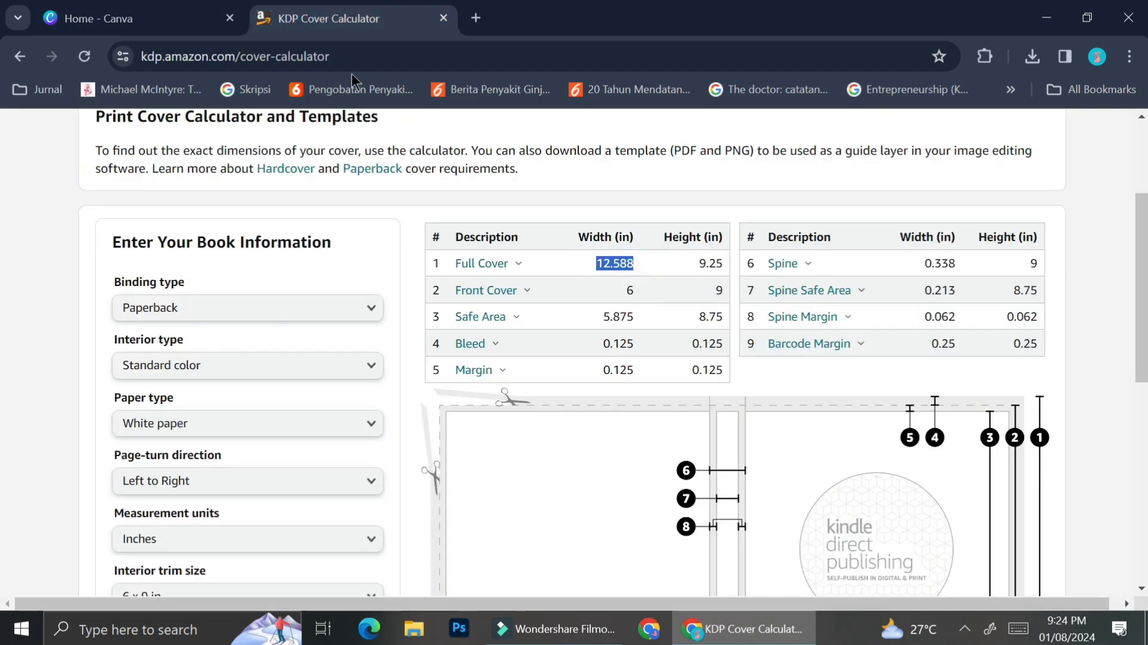
left_click(146, 17)
left_click_drag(786, 262, 727, 258)
left_click(813, 267)
key("ctrl+v")
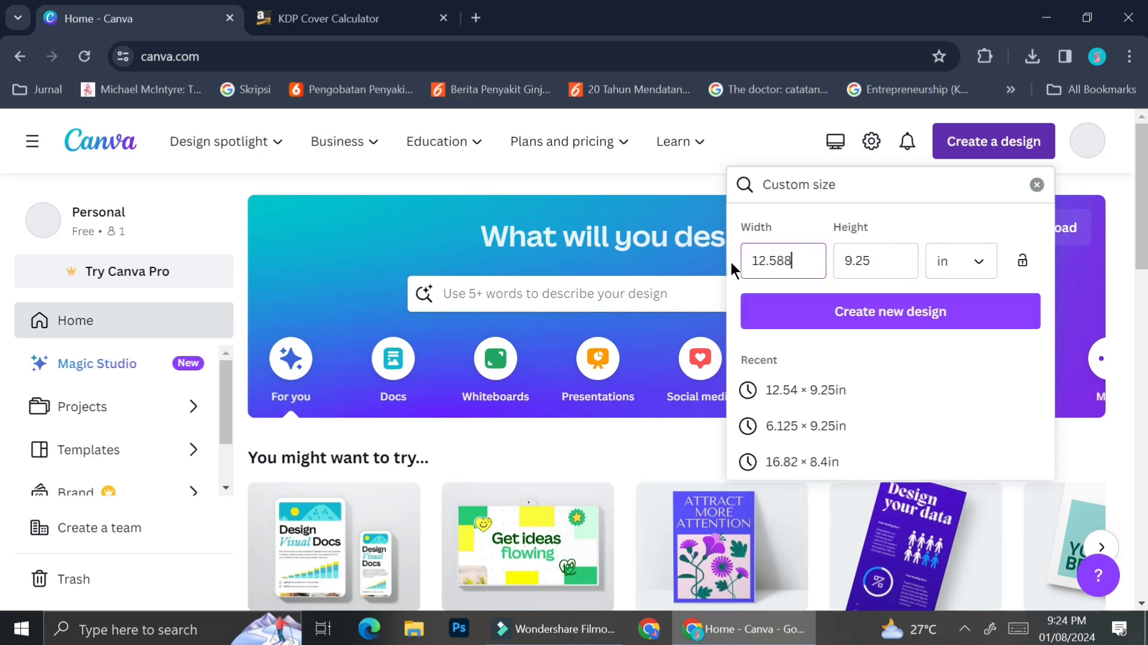
left_click(875, 317)
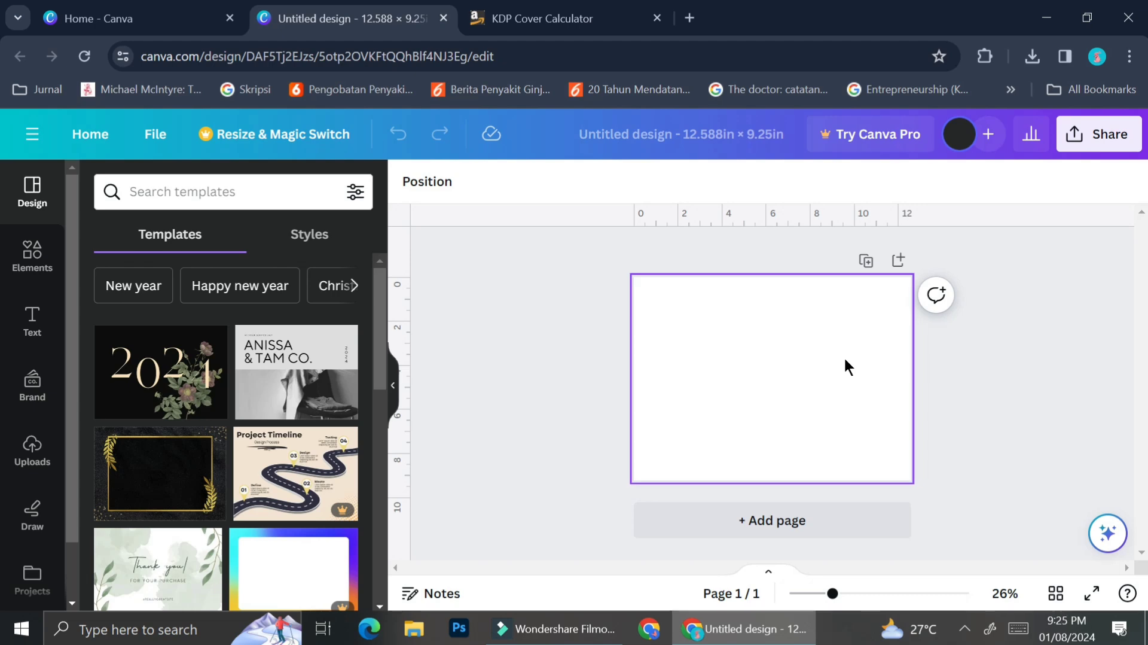
- Try placing ruler guides just inside the blank page's side and top edges, and undo them
left_click(869, 594)
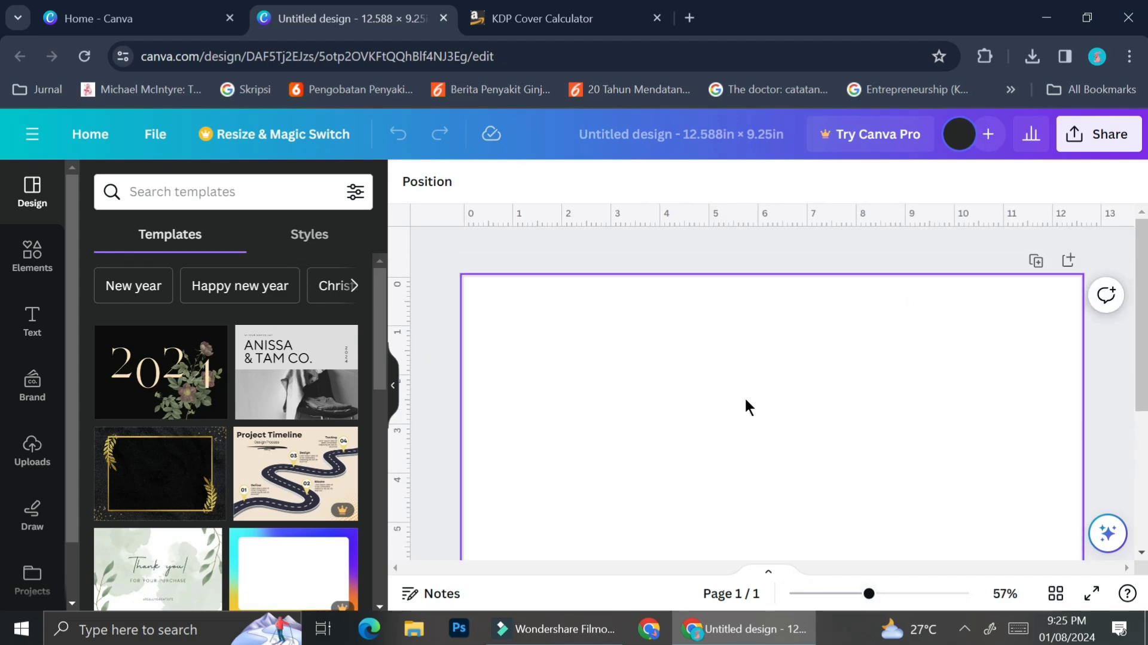
scroll(638, 299, "up", 2)
left_click_drag(403, 294, 1063, 381)
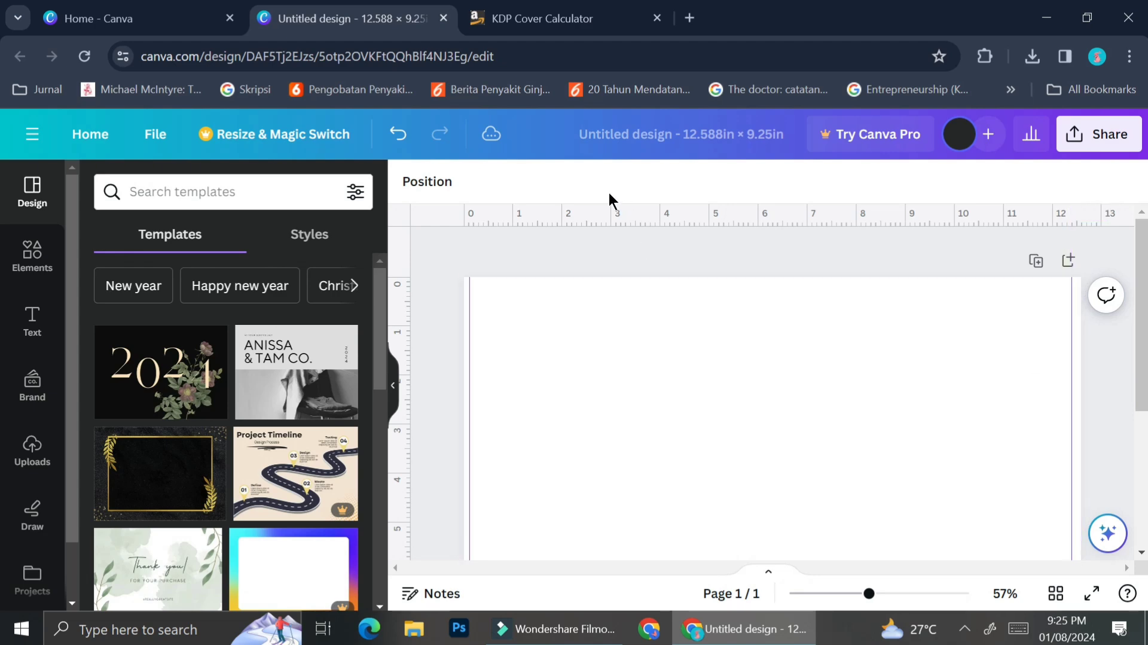
left_click_drag(464, 220, 481, 283)
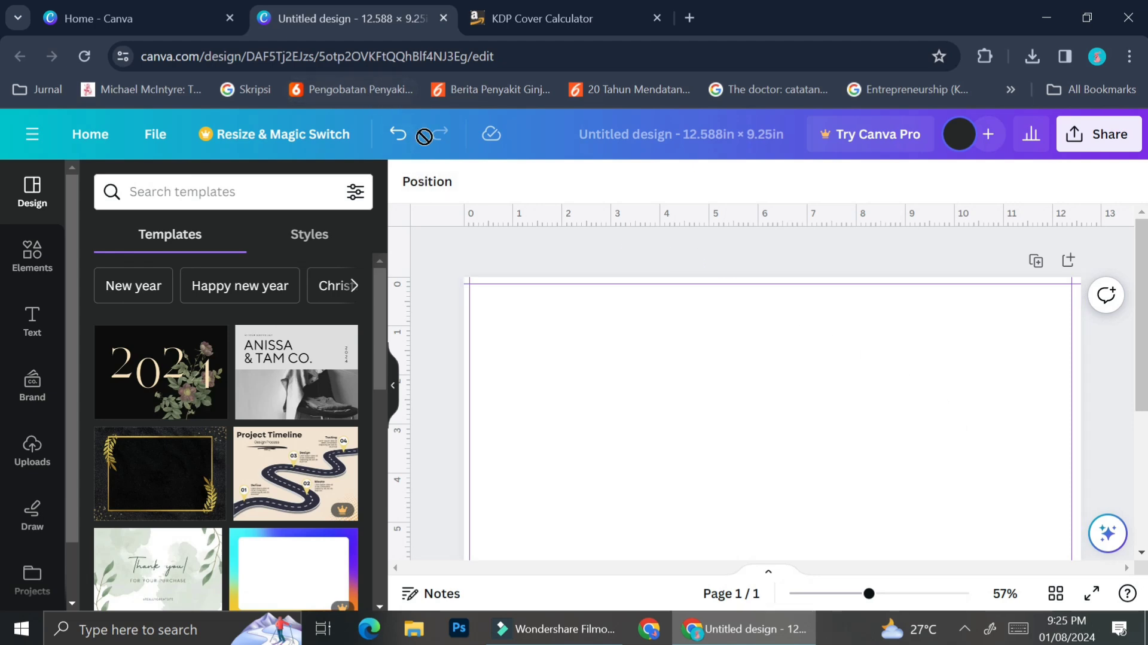
left_click(400, 137)
left_click(400, 137)
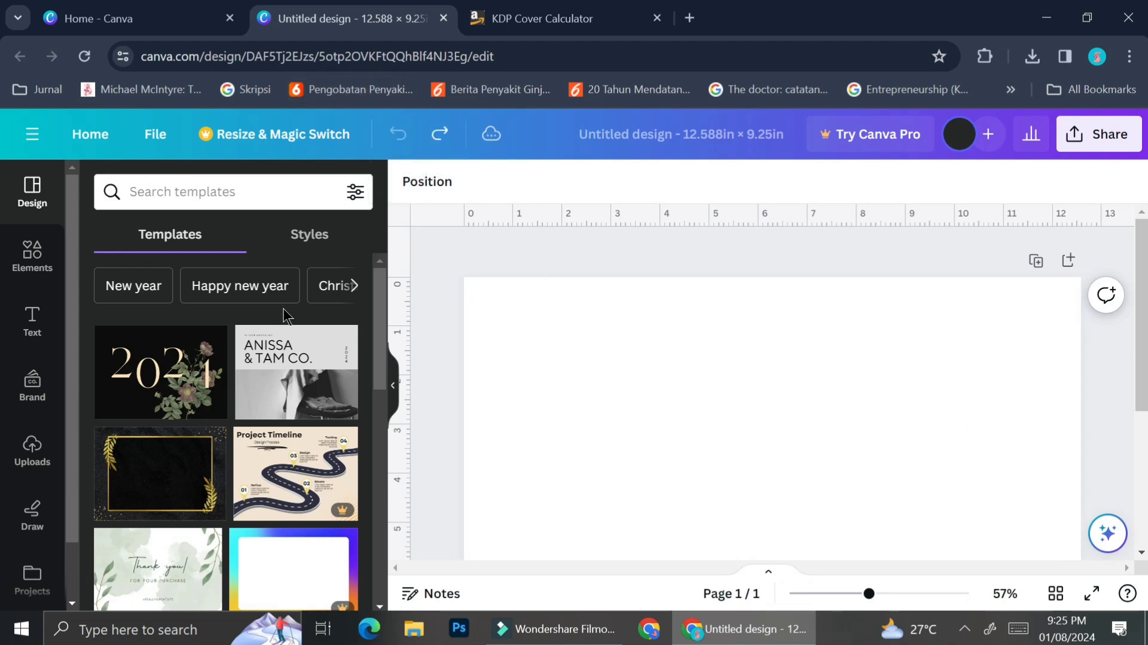
- Upload the extracted KDP paperback cover template image from the Downloads folder
left_click(32, 448)
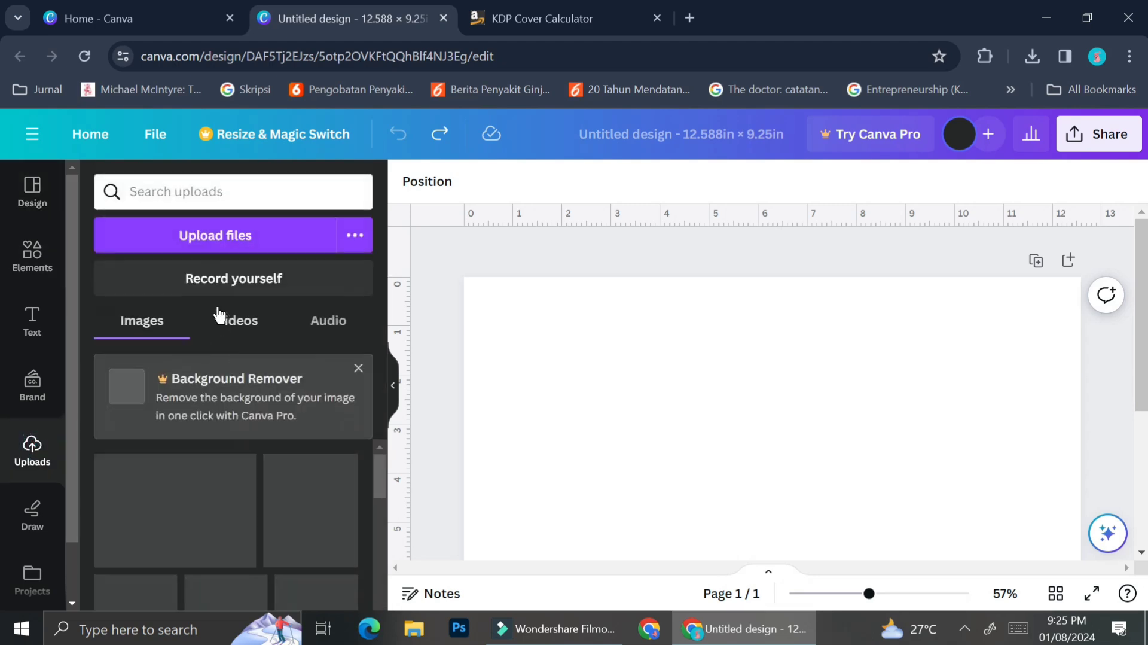
left_click(200, 235)
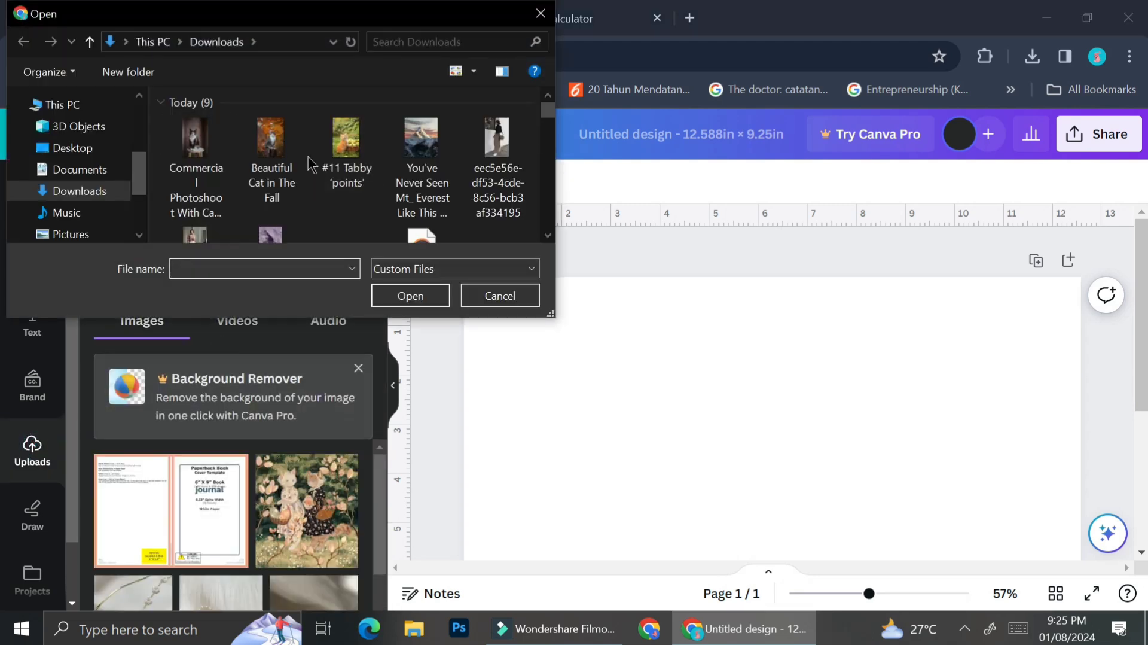
scroll(345, 192, "down", 2)
scroll(384, 194, "up", 2)
scroll(467, 192, "down", 5)
scroll(471, 192, "up", 1)
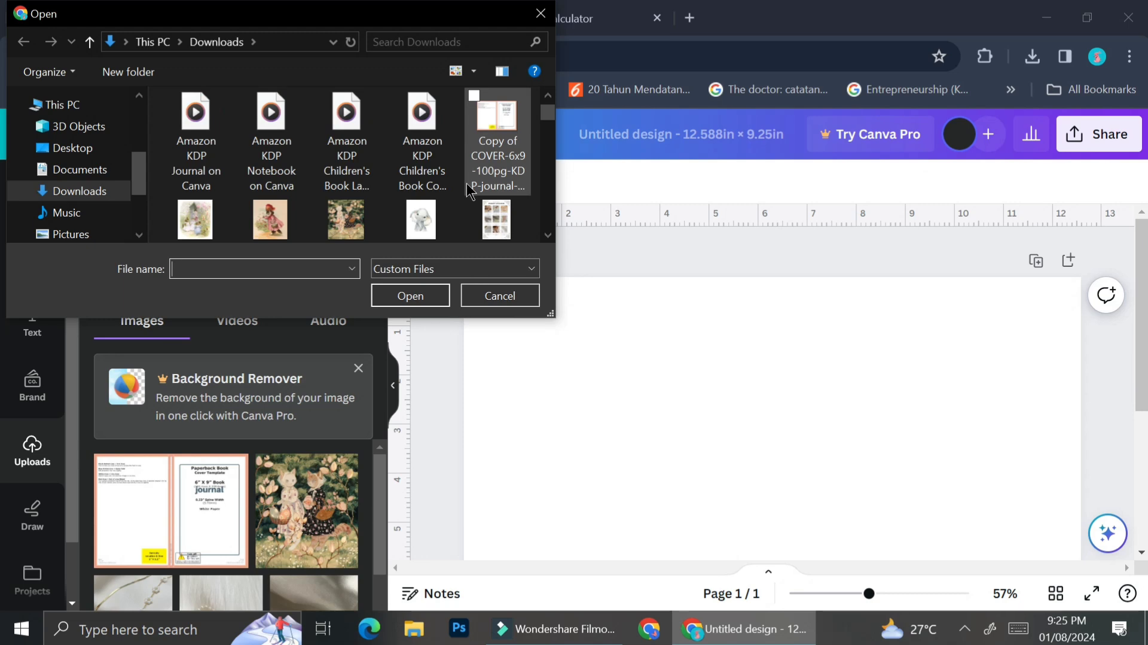
scroll(473, 192, "up", 4)
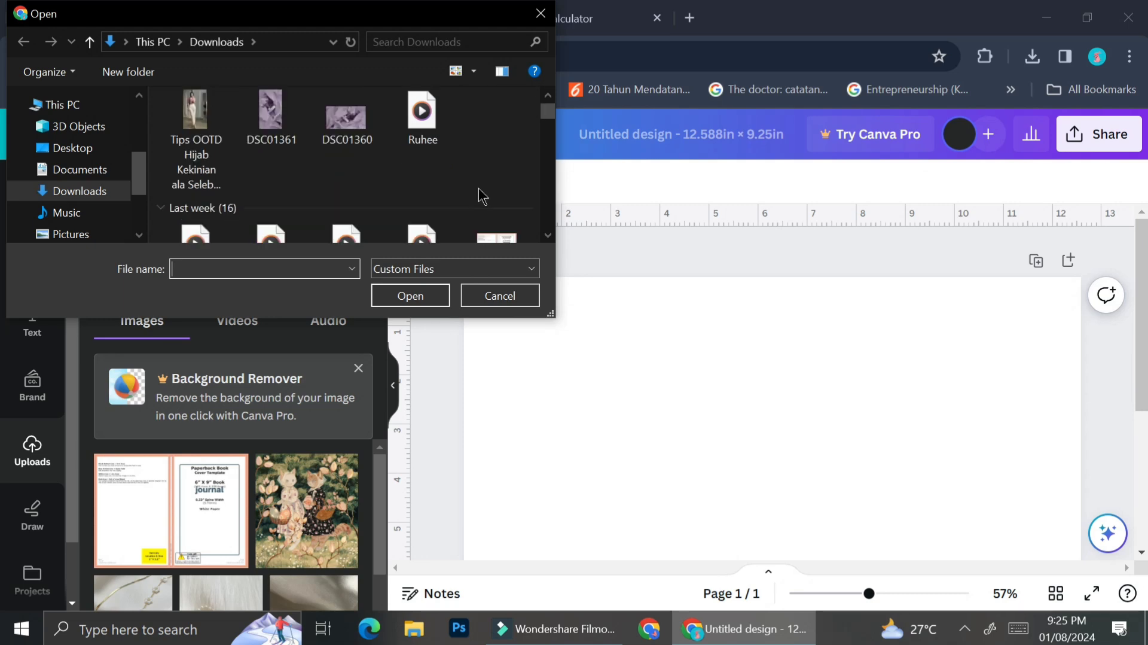
double_click(483, 196)
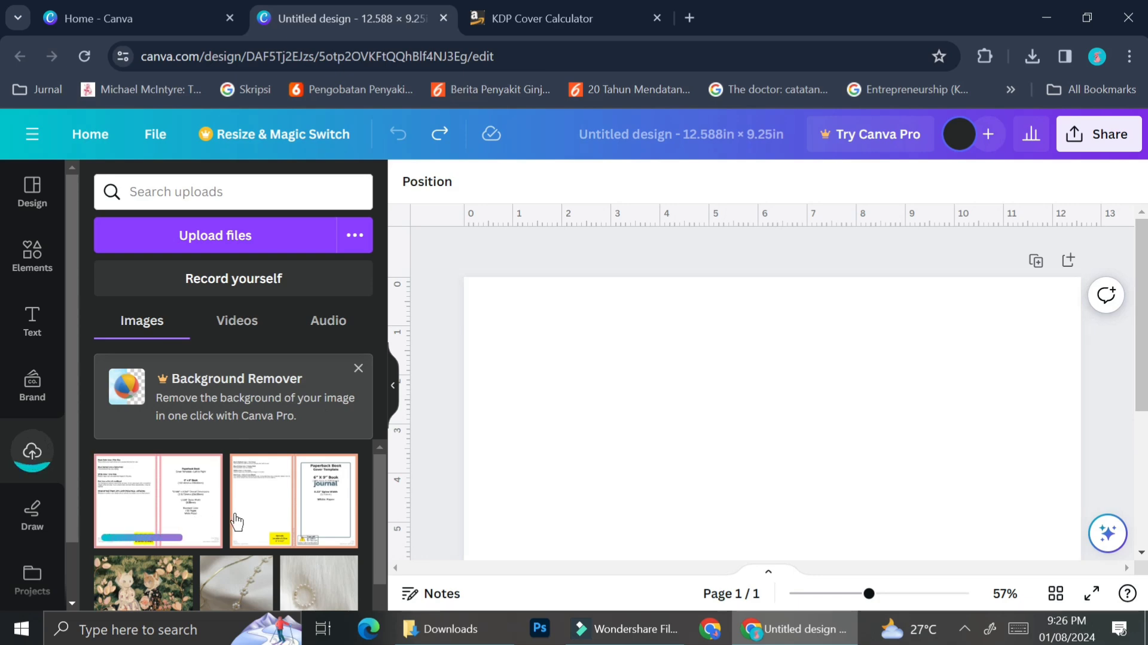
- Place the uploaded 6 x 9 in cover template on the page and enlarge it to fill the whole page
mouse_move(328, 513)
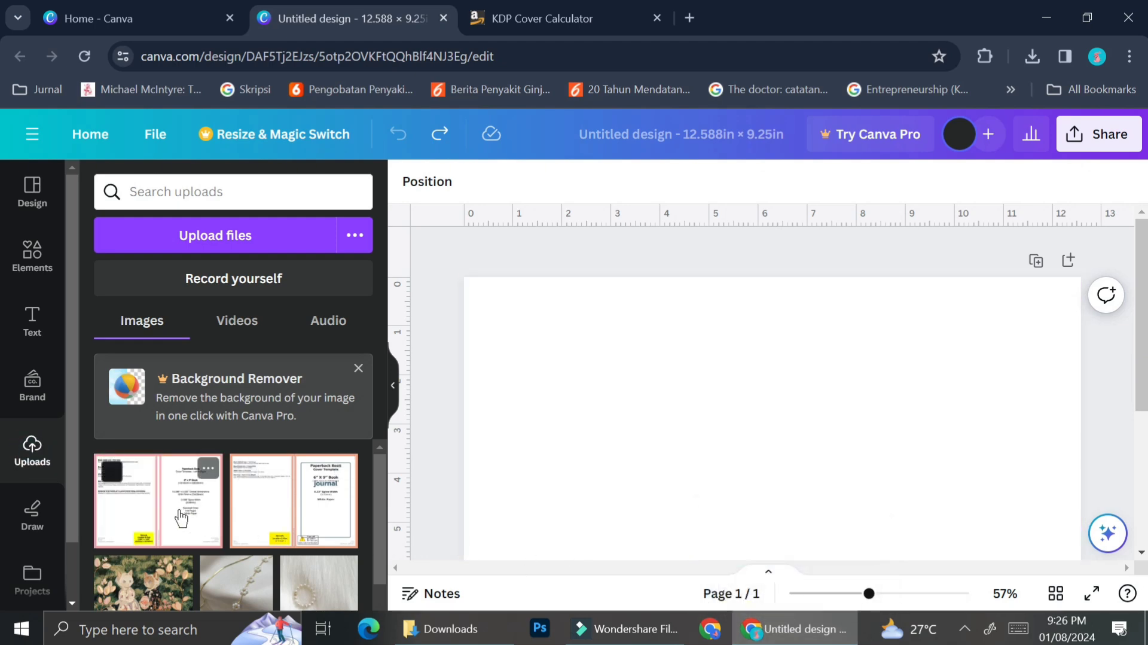
left_click_drag(169, 512, 646, 387)
left_click_drag(802, 440, 722, 379)
scroll(897, 363, "down", 5)
left_click_drag(912, 357, 1081, 480)
scroll(1030, 368, "up", 5)
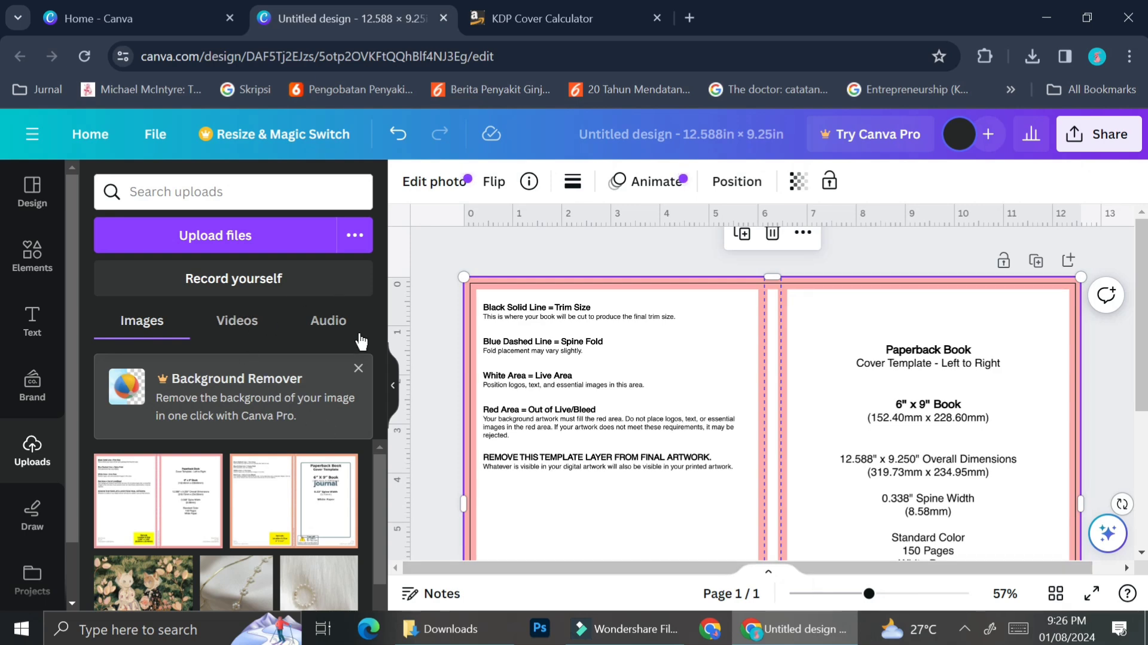
- Examine the cover template's notes on trim size, spine fold, live area and bleed at 91% zoom
left_click(393, 392)
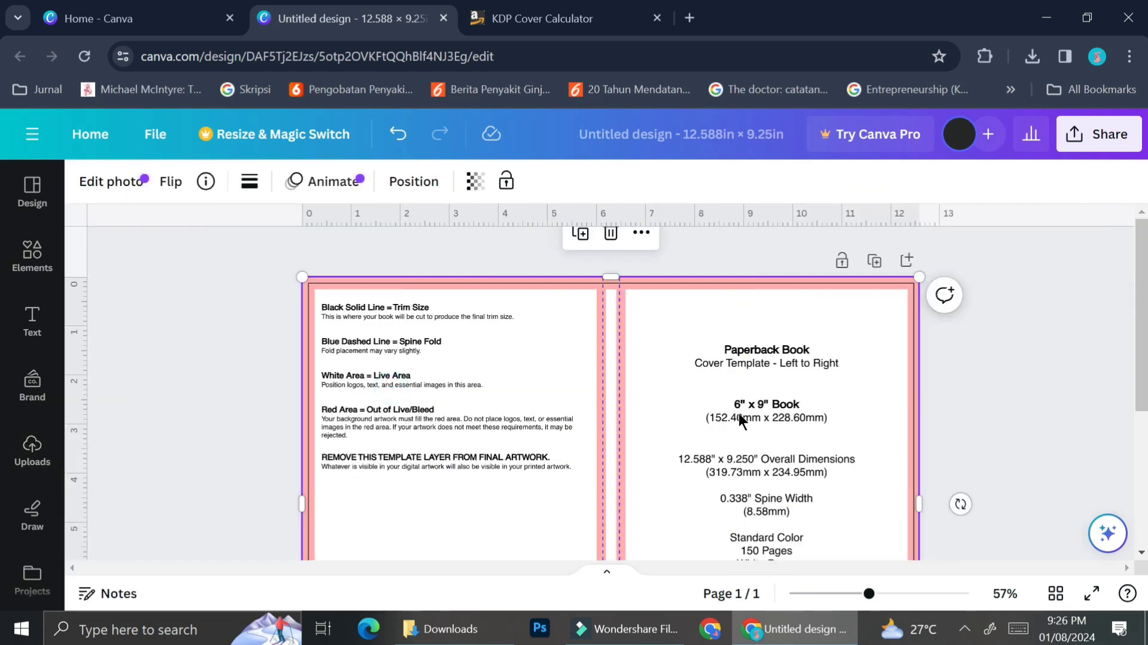
left_click(891, 593)
scroll(891, 402, "up", 2)
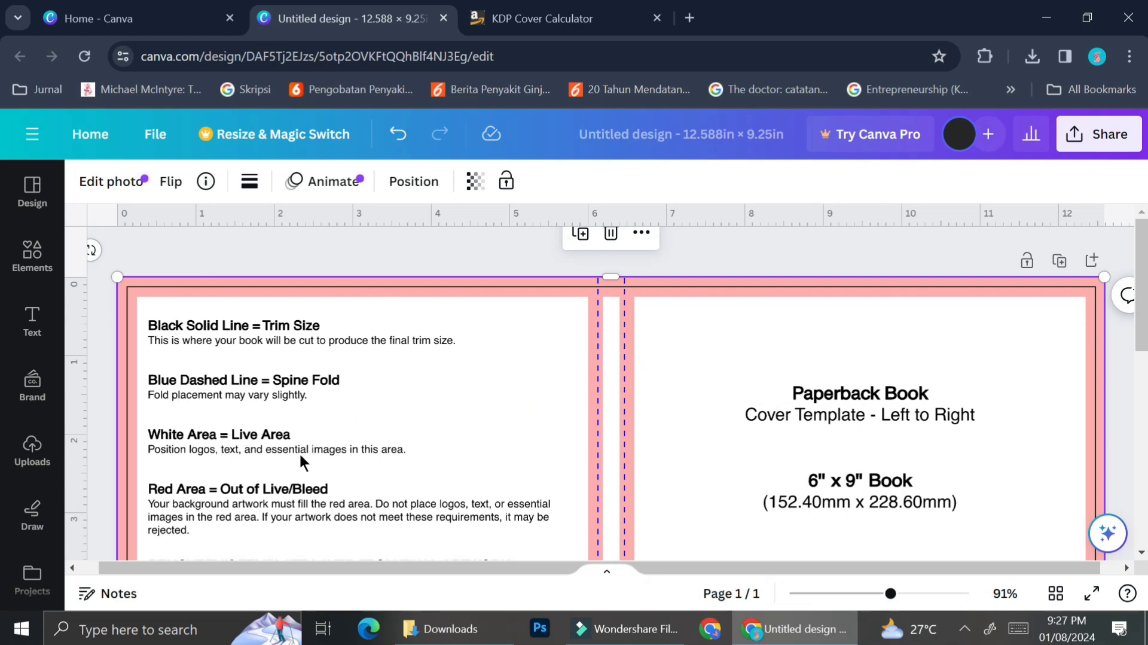
scroll(311, 390, "down", 2)
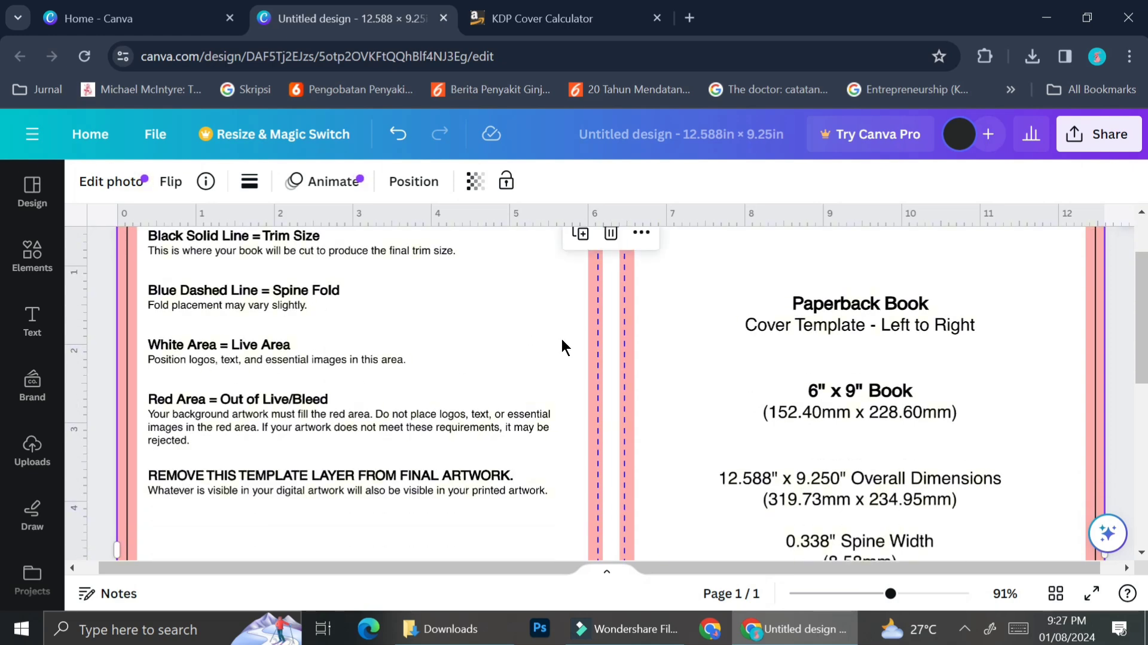
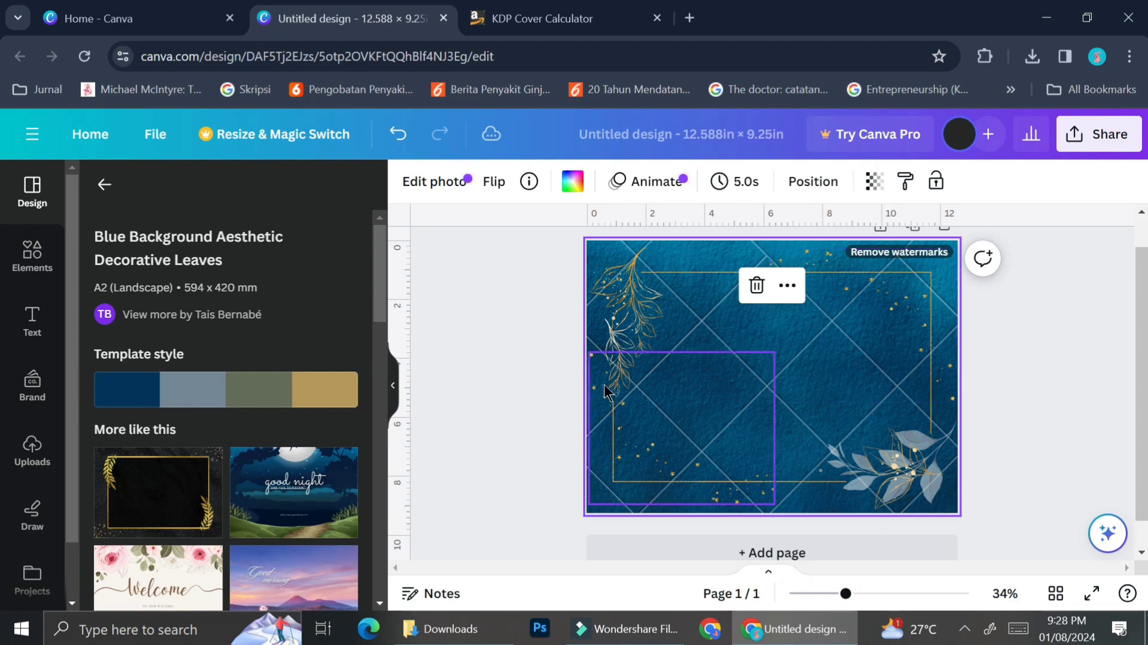
- Browse the designs similar to Blue Background Aesthetic Decorative Leaves and return to the full template list
scroll(267, 421, "down", 3)
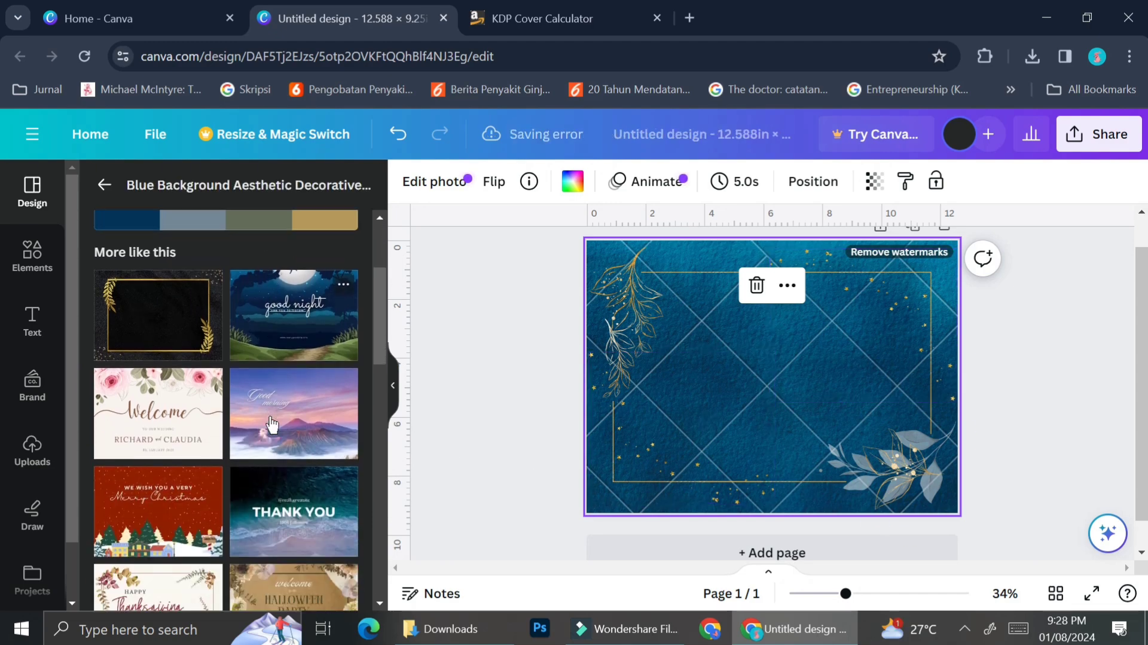
scroll(268, 422, "up", 3)
scroll(257, 353, "down", 3)
scroll(257, 353, "up", 3)
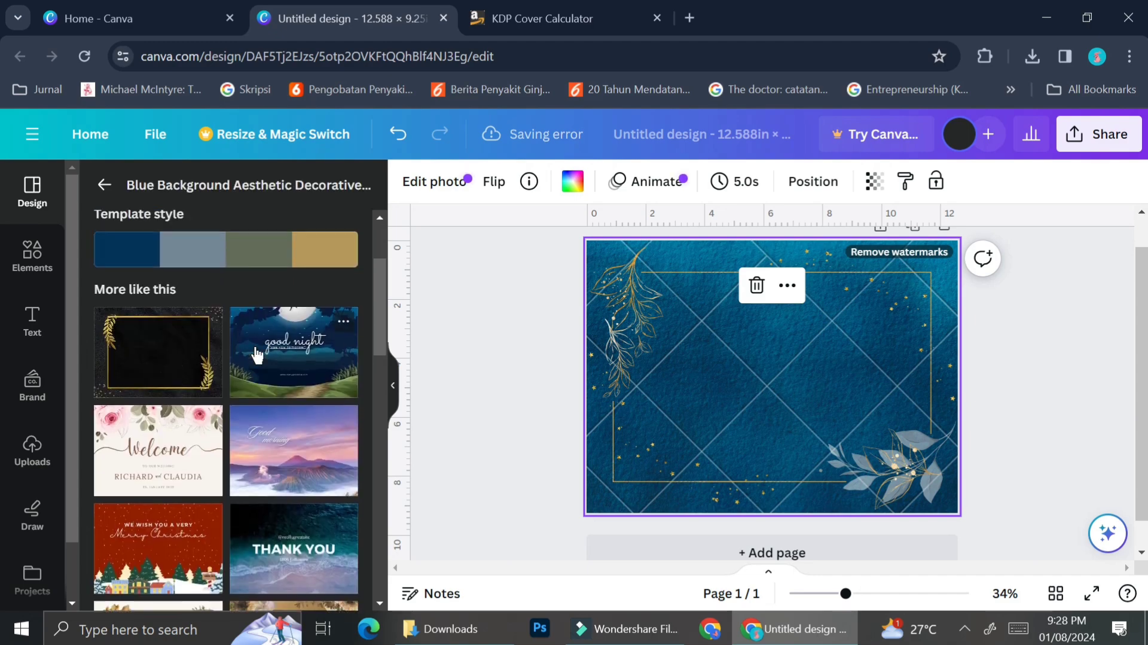
left_click(105, 184)
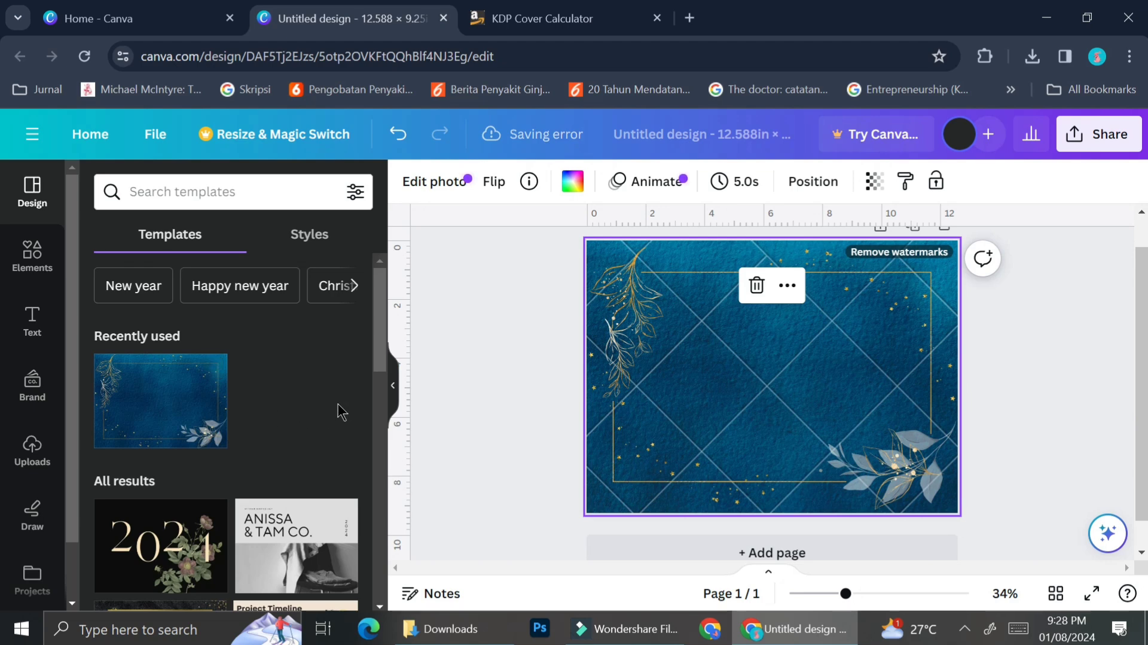
- Check the watermark removal options for the blue design's premium elements and close them without purchasing
left_click(881, 251)
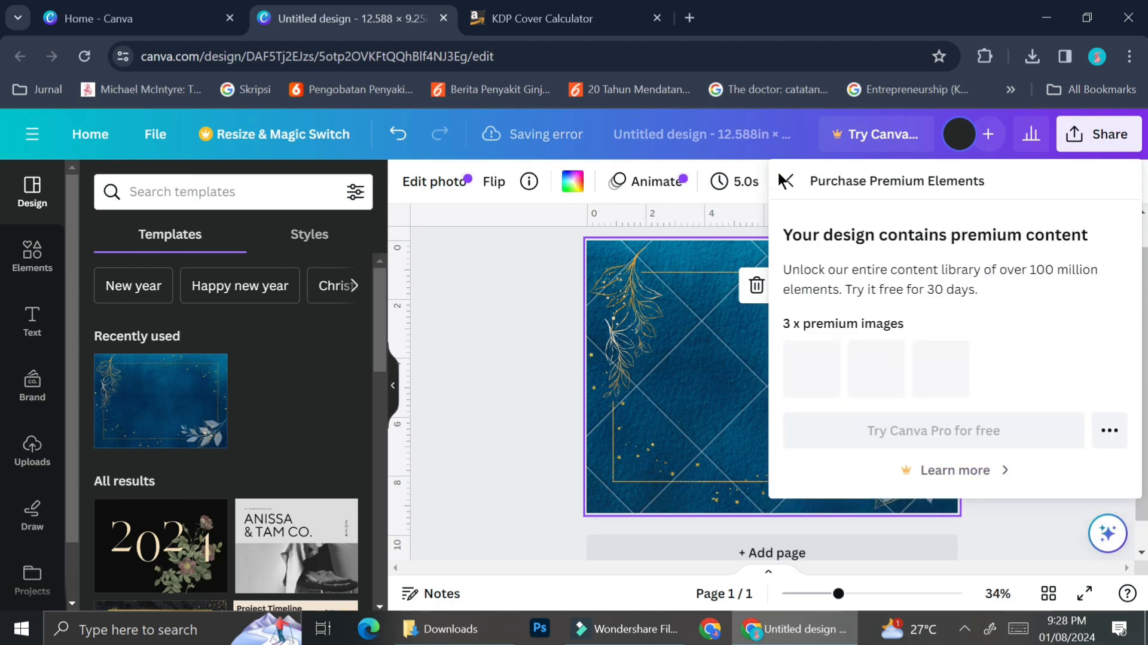
left_click(787, 182)
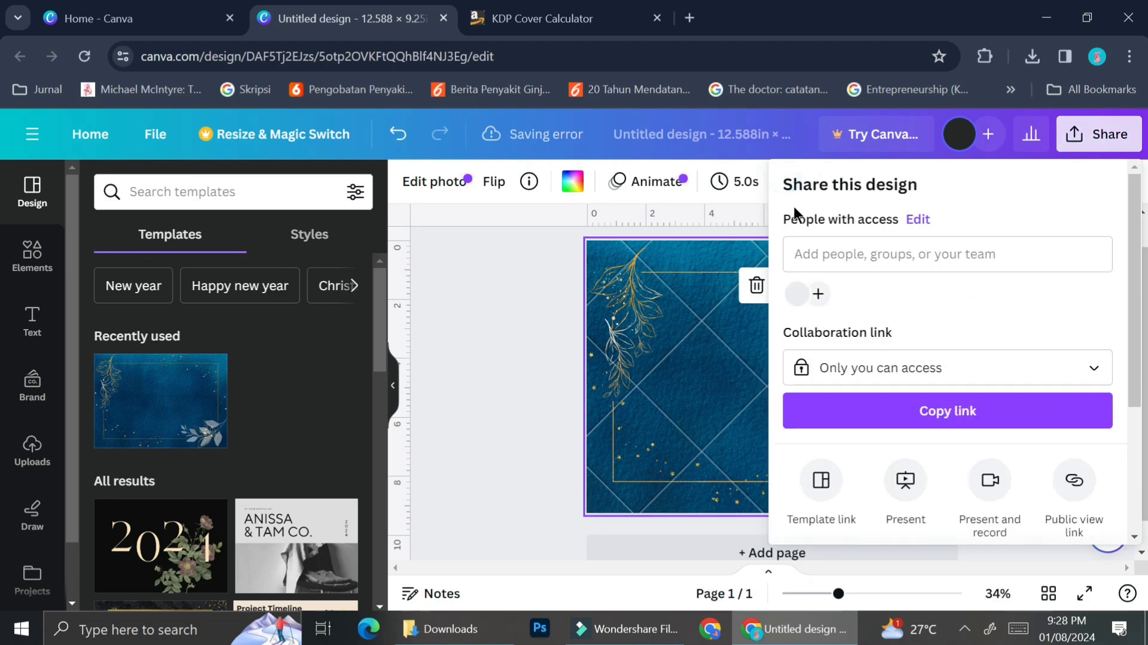
left_click(479, 290)
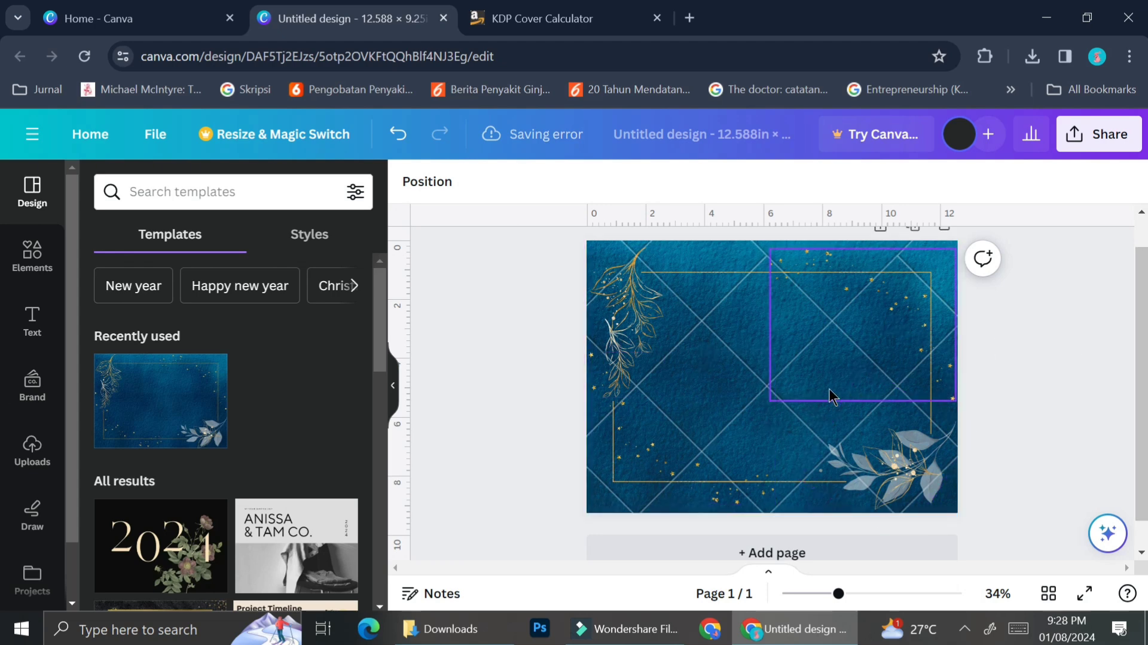
- Apply the Black and Gold Elegant Card Background template to the page
scroll(142, 377, "down", 5)
left_click(141, 376)
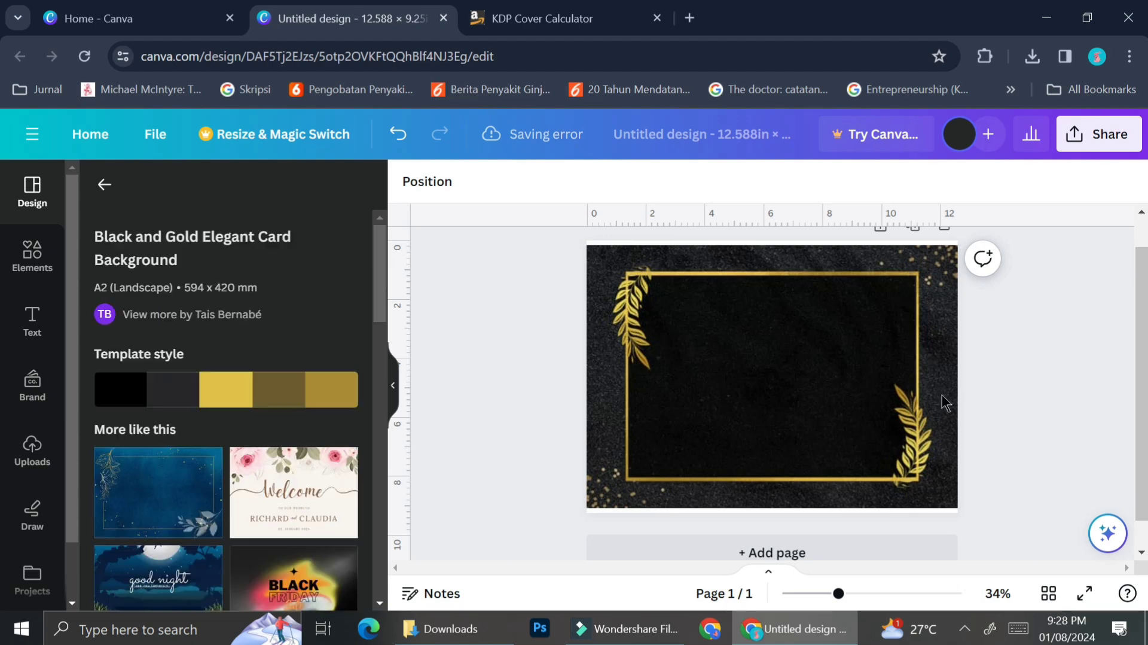
left_click(942, 396)
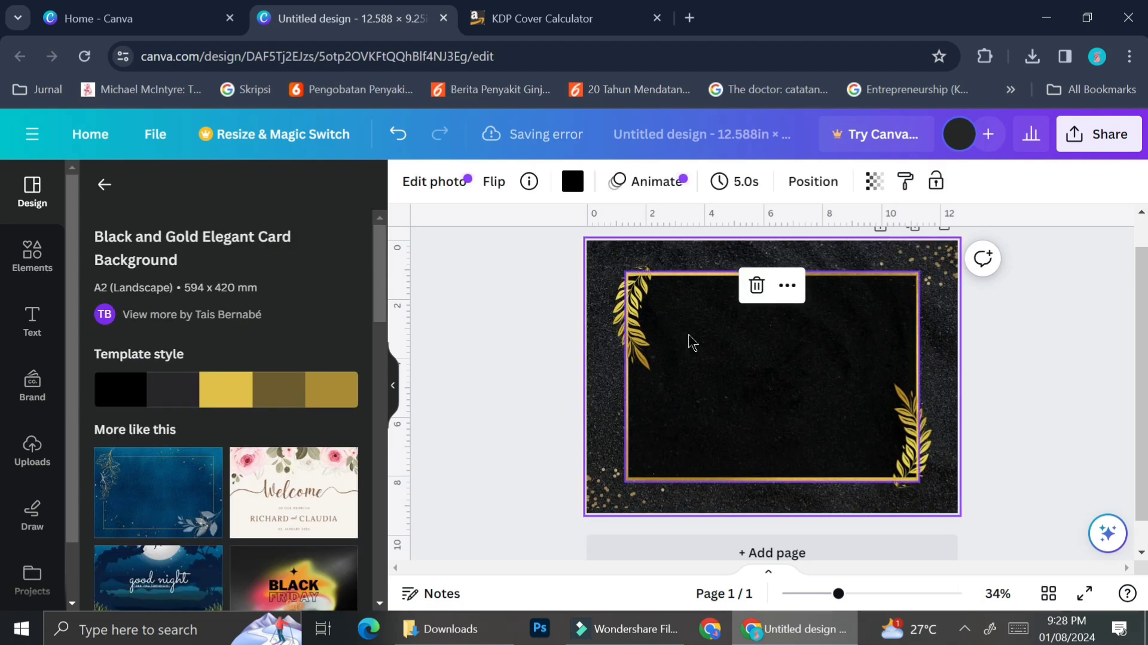
left_click(752, 308)
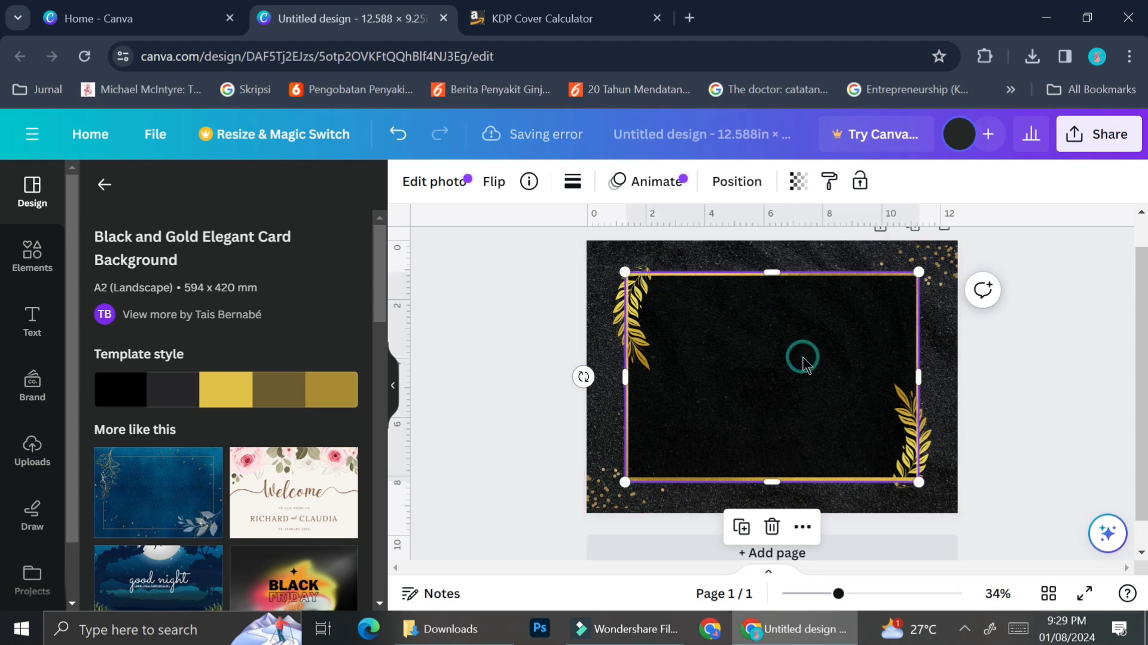
left_click(816, 271)
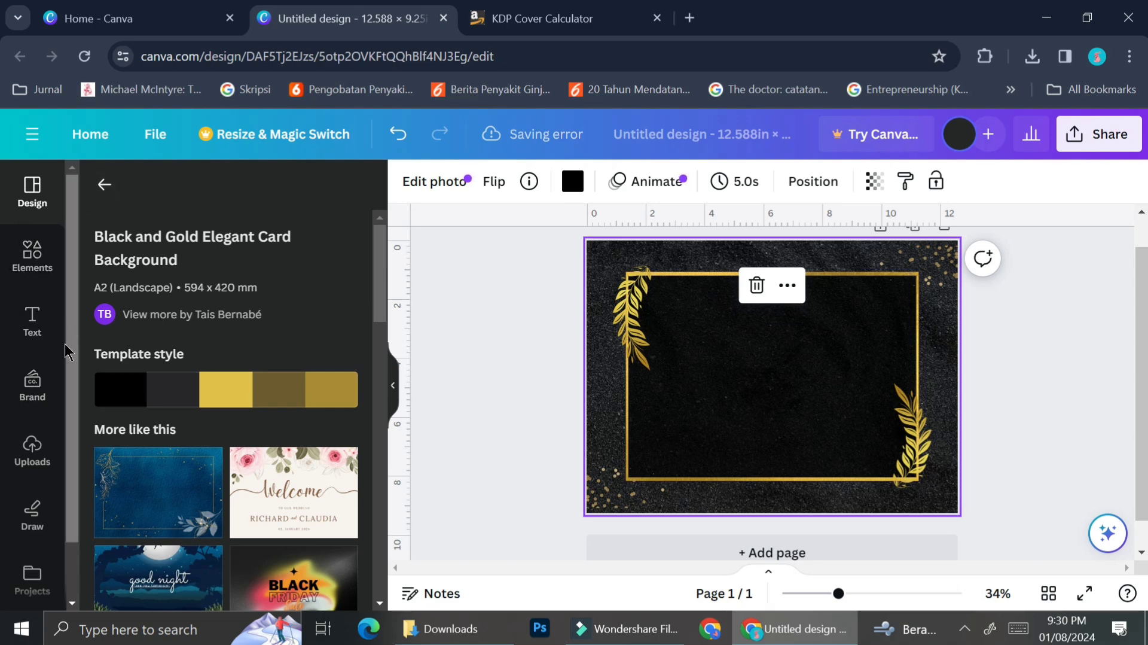
- Place the uploaded 150-page cover template image over the black and gold background and enlarge it to fill the page
left_click(32, 449)
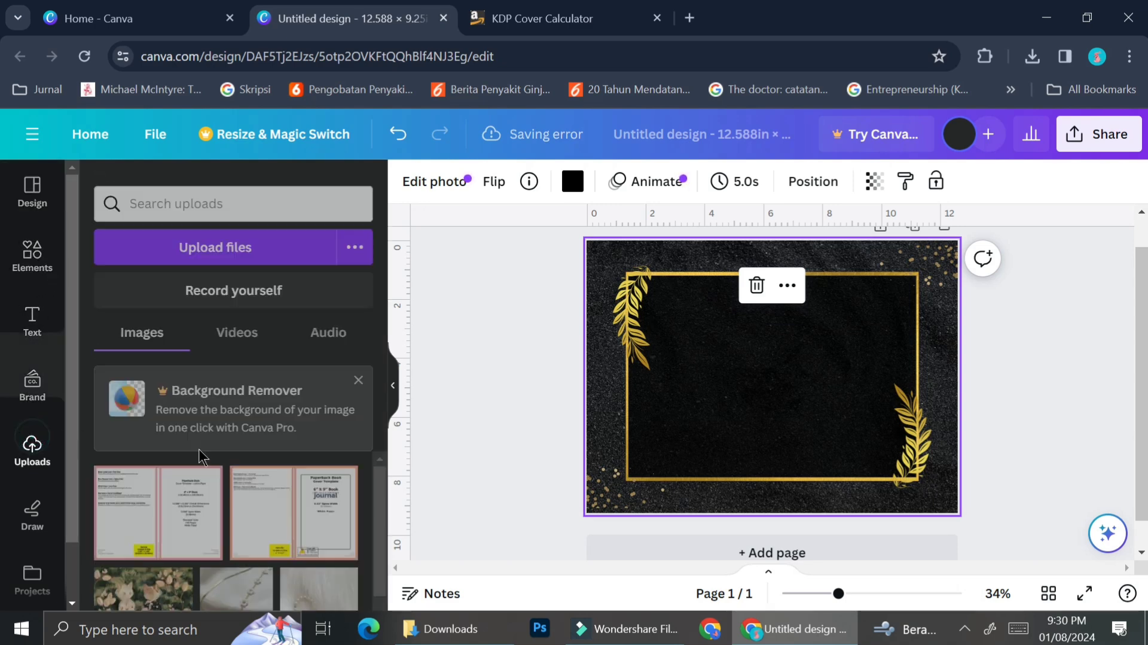
left_click(142, 491)
left_click_drag(735, 315, 688, 283)
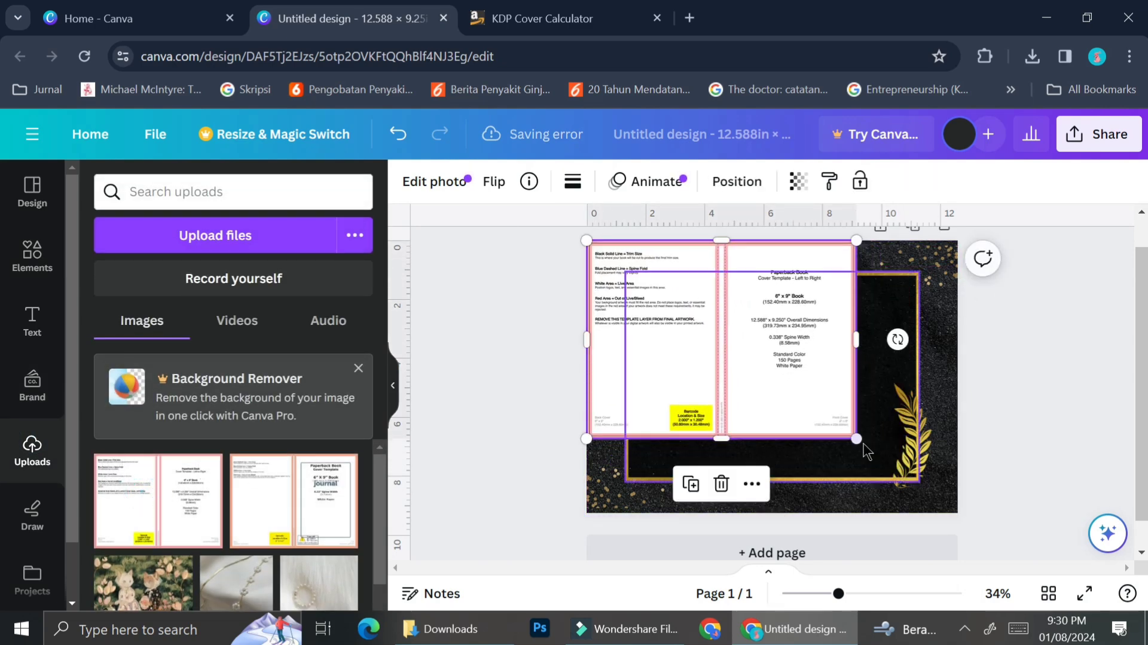
left_click_drag(862, 443, 960, 499)
- Make the cover template overlay semi-transparent so the black and gold design shows through
left_click(798, 181)
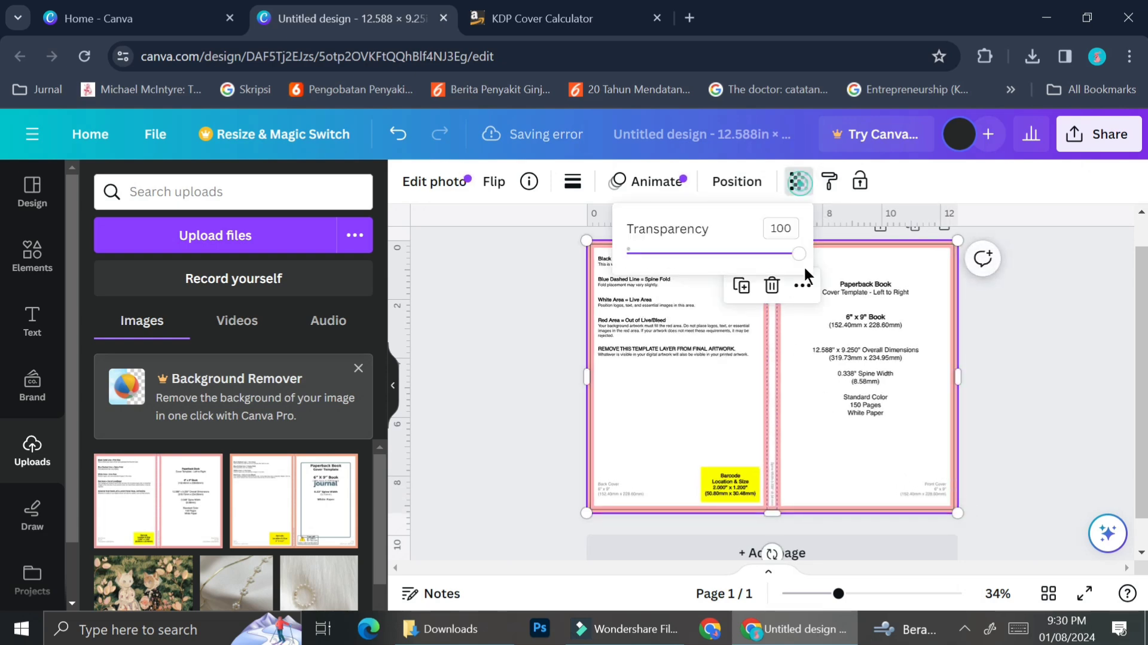
left_click_drag(798, 260, 732, 263)
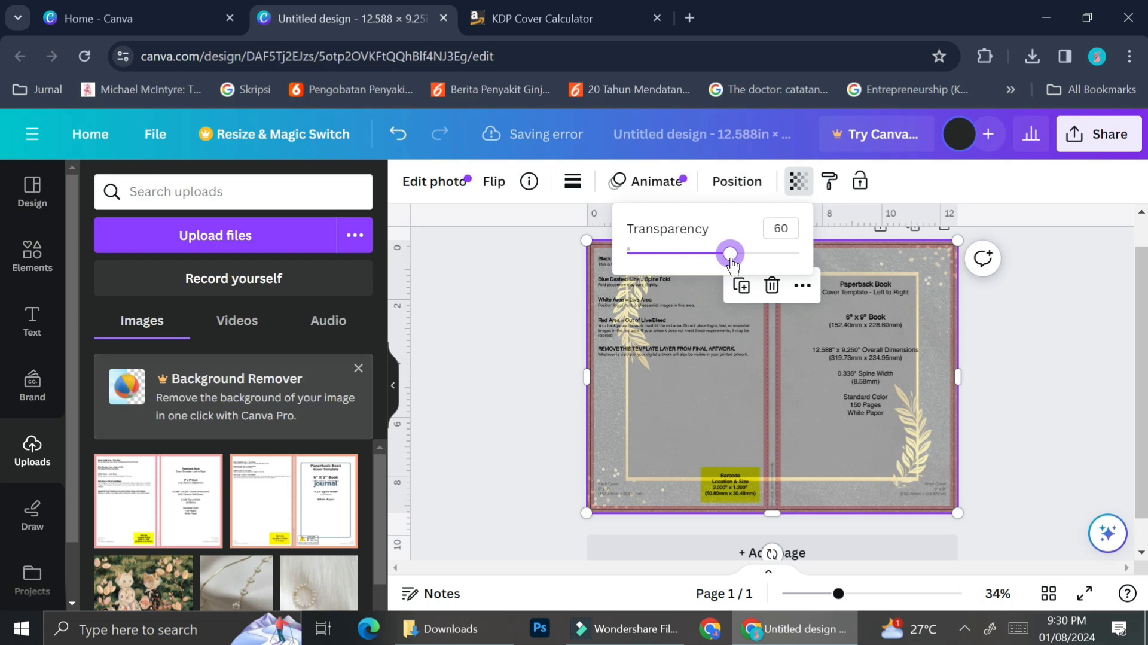
left_click_drag(732, 263, 690, 257)
left_click(1032, 412)
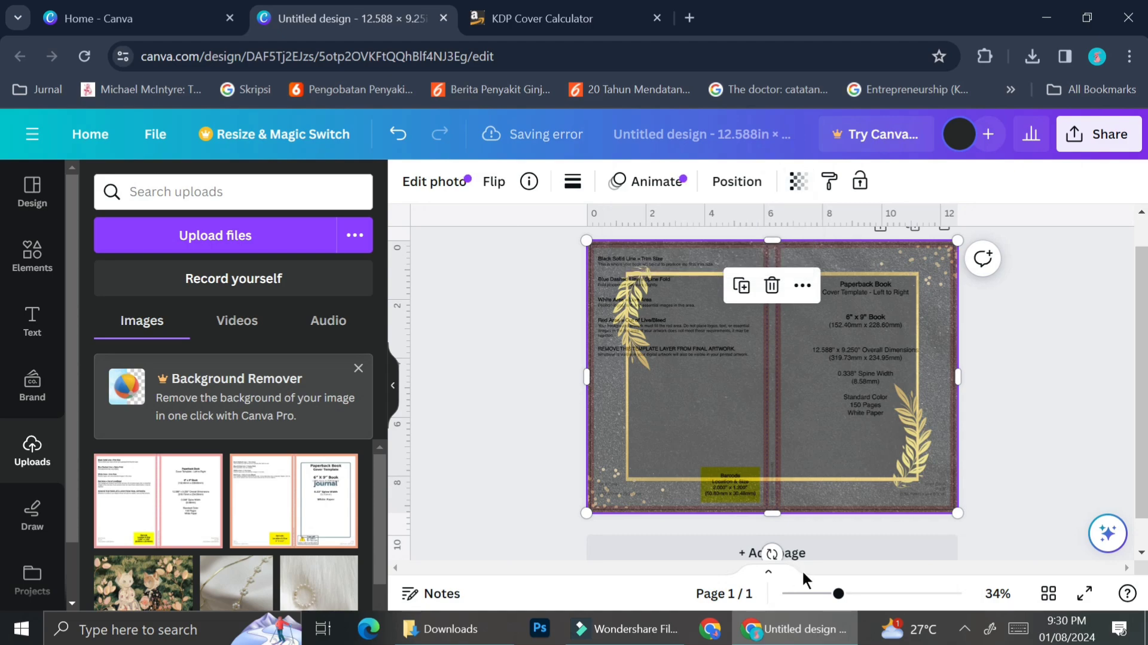
left_click(868, 594)
scroll(903, 443, "up", 4)
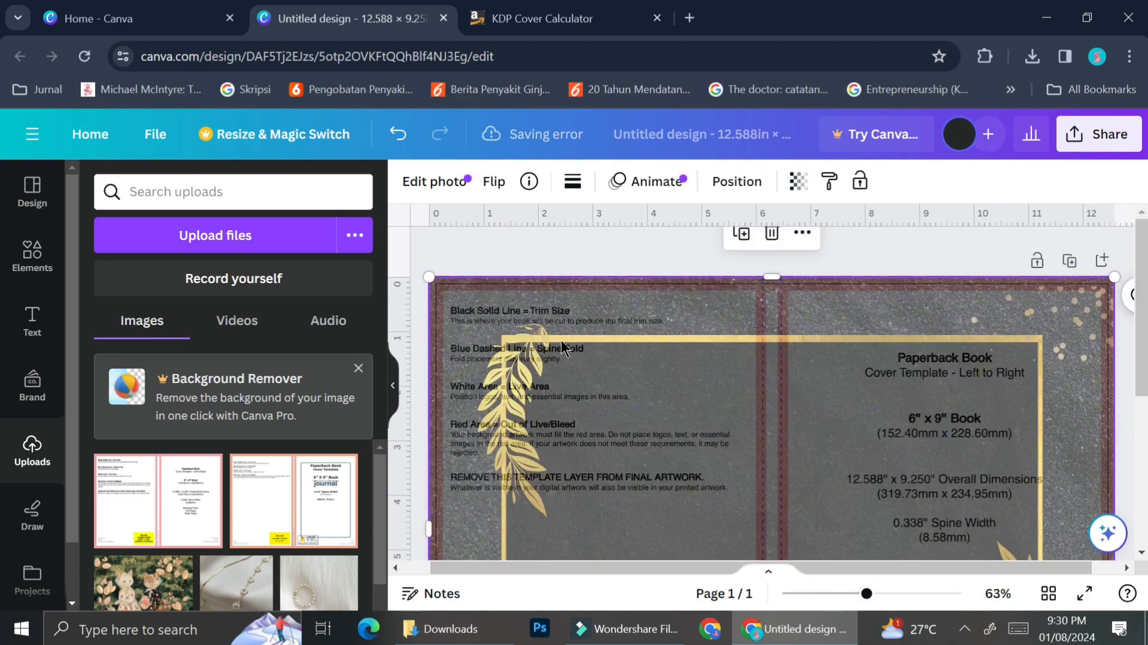
- Try the cover template overlay at transparency 0 and set it to 50
left_click(799, 181)
left_click_drag(700, 256, 551, 278)
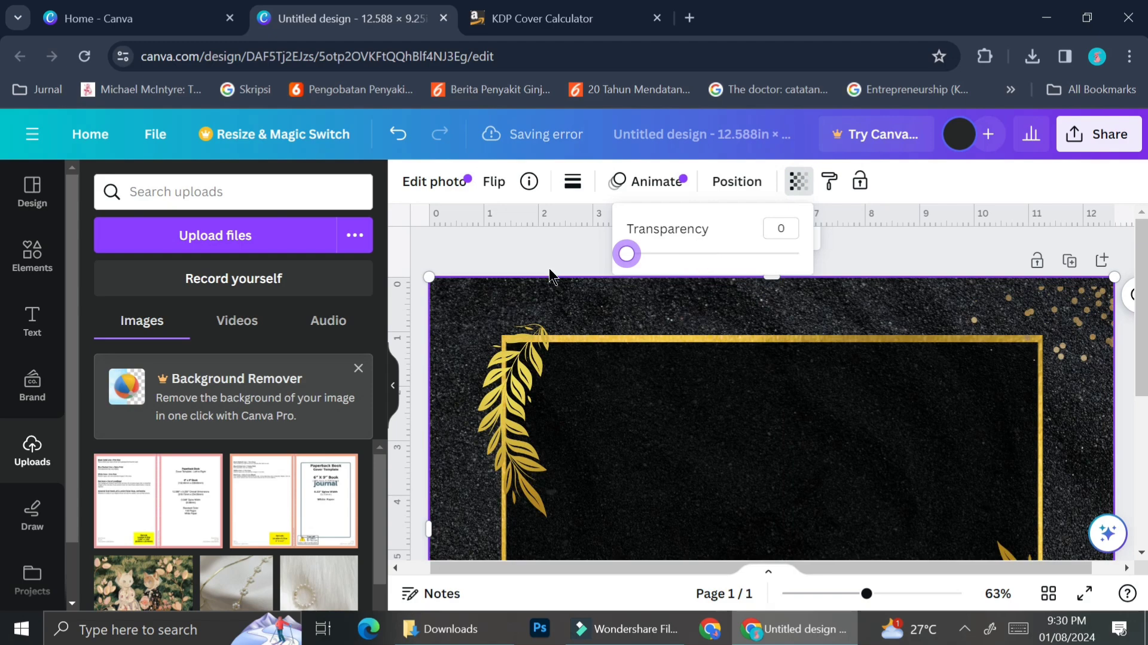
left_click(573, 345)
left_click(798, 181)
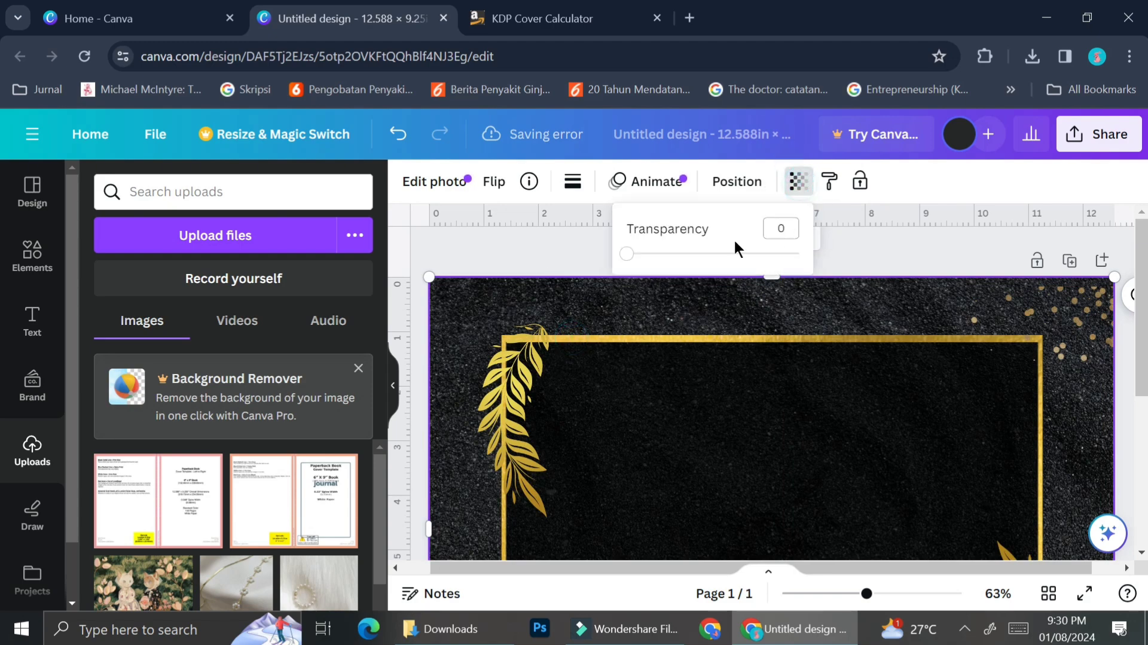
left_click_drag(633, 262, 715, 263)
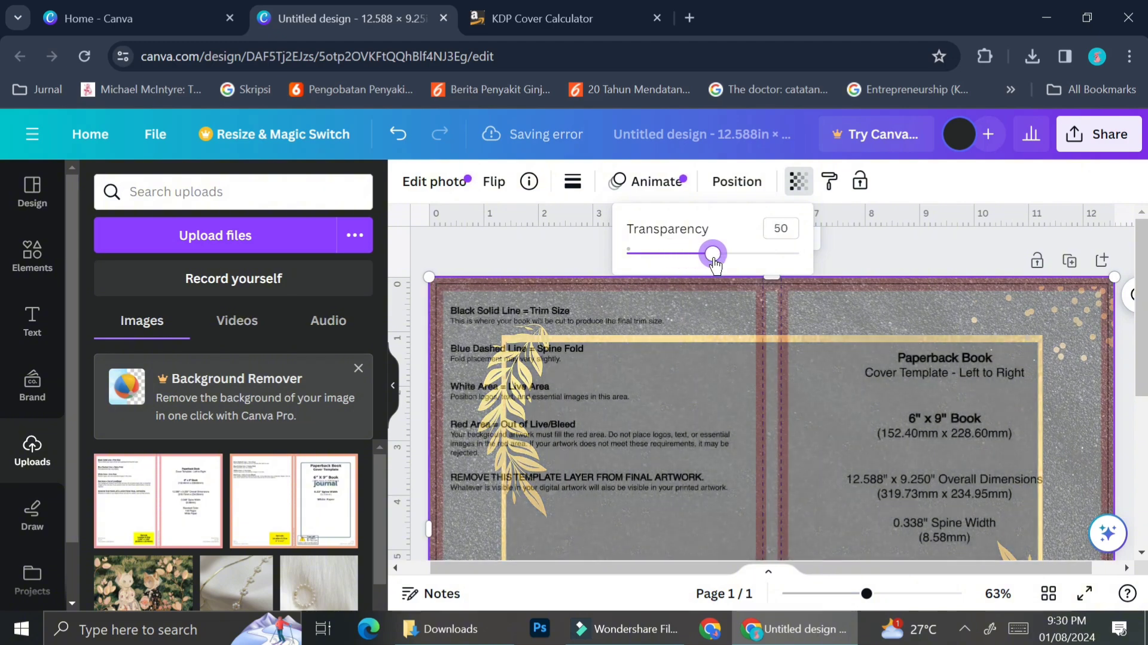
left_click_drag(856, 604, 833, 597)
scroll(765, 450, "down", 1)
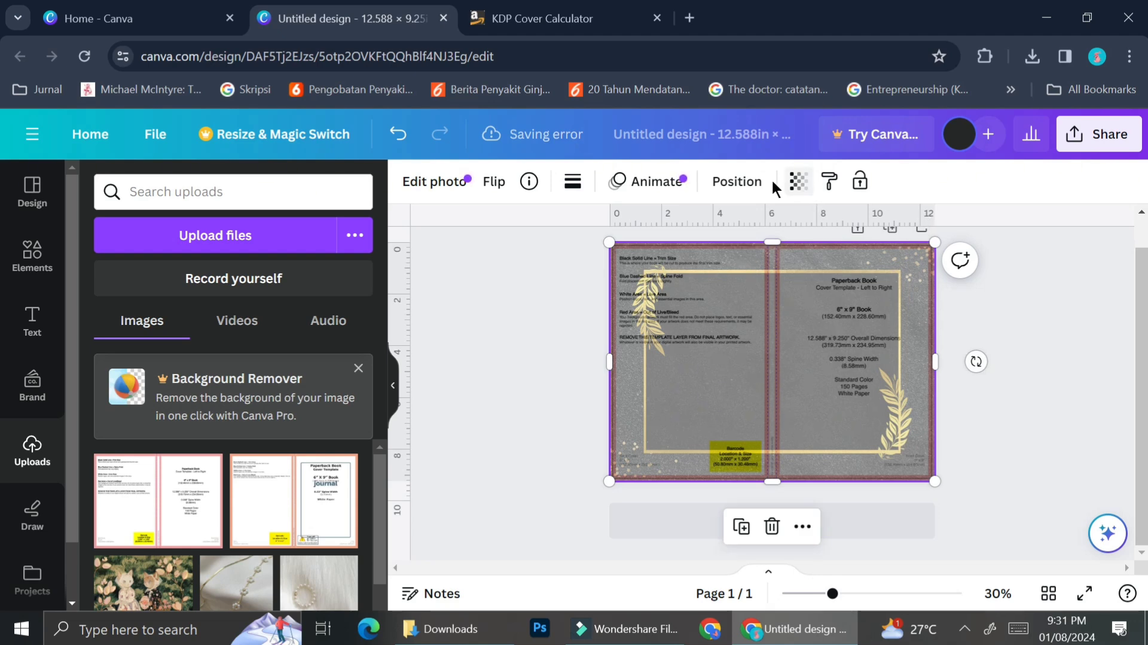
- Delete the cover template overlay and fit the gold frame and leaf sprays closer to the page edges
left_click(772, 527)
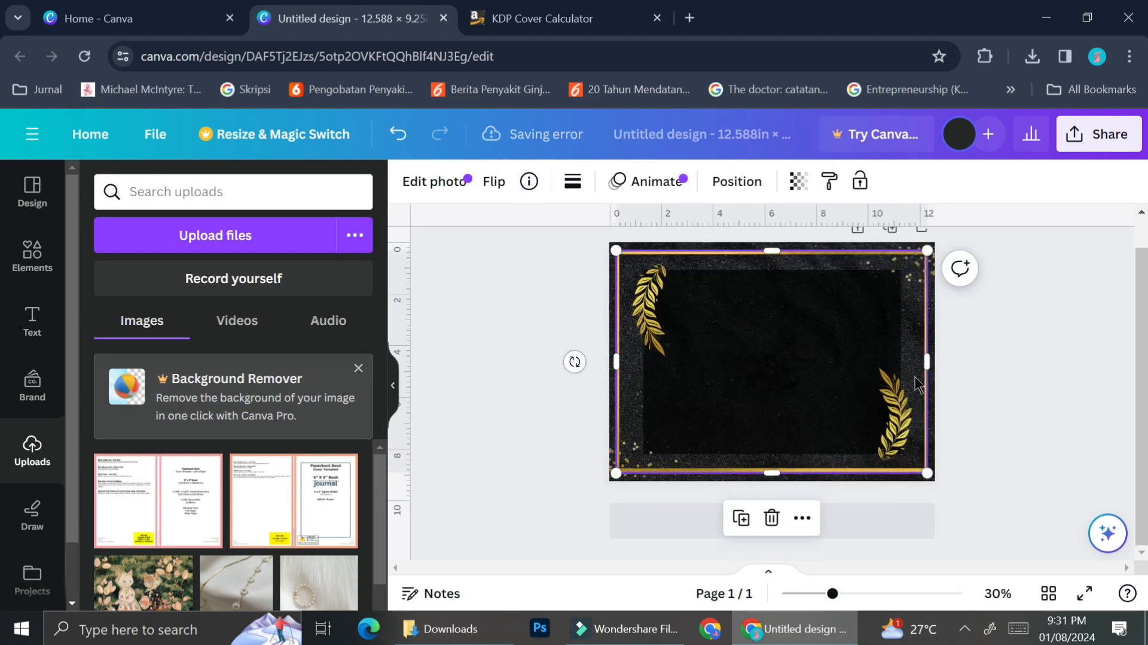
left_click(999, 419)
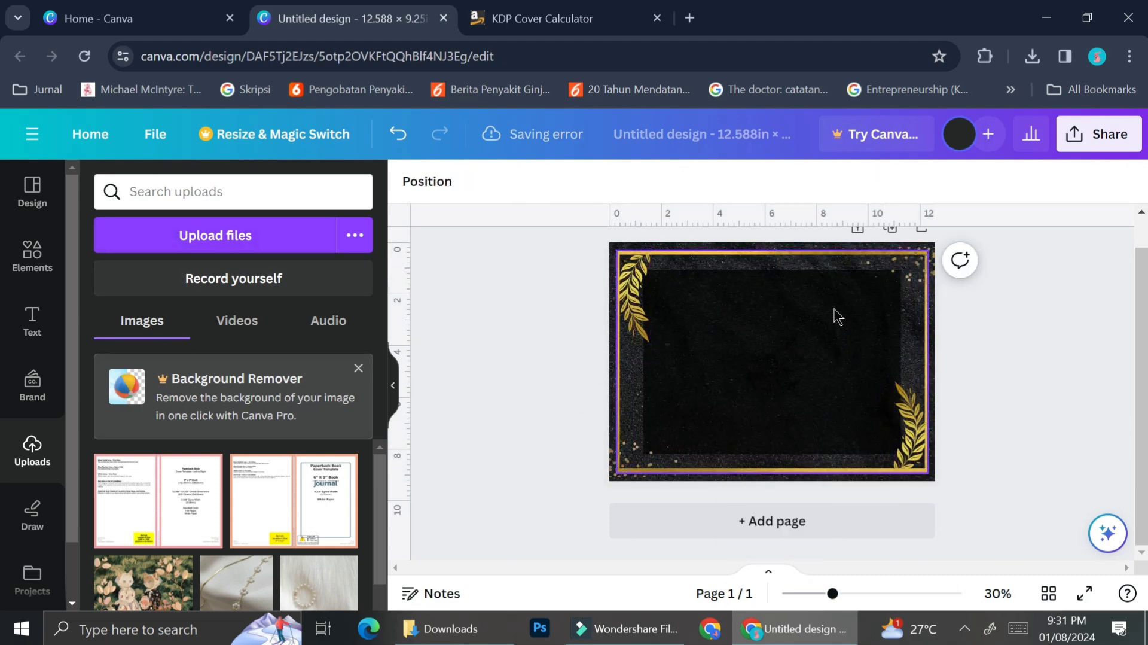
left_click(802, 253)
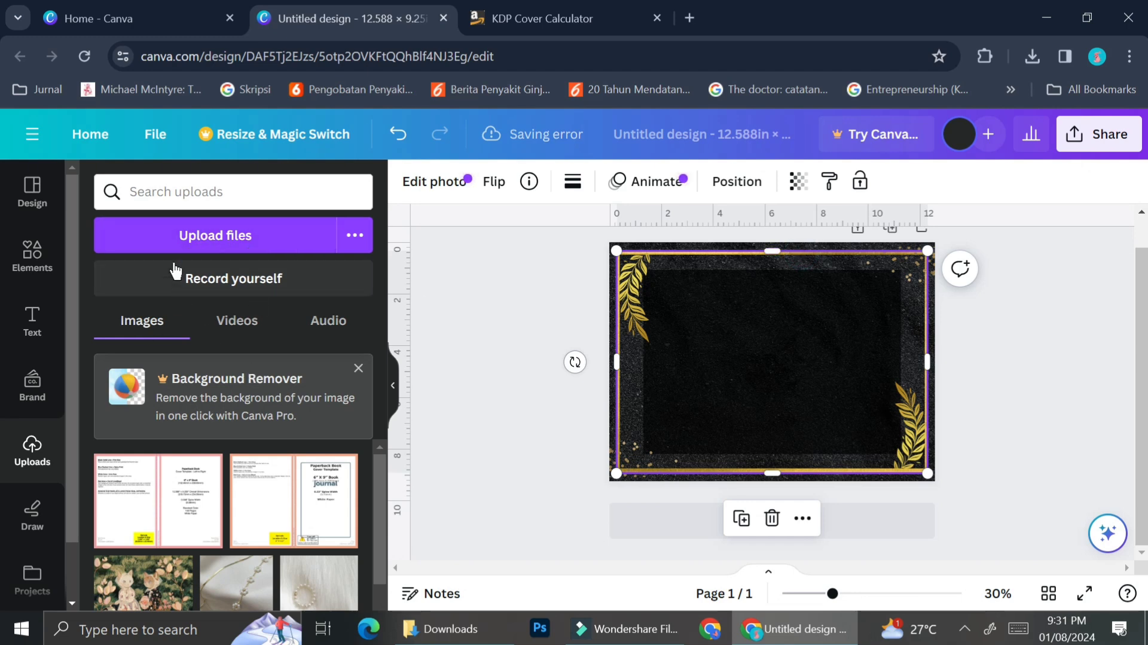
- Search the design elements for gold line
left_click(30, 257)
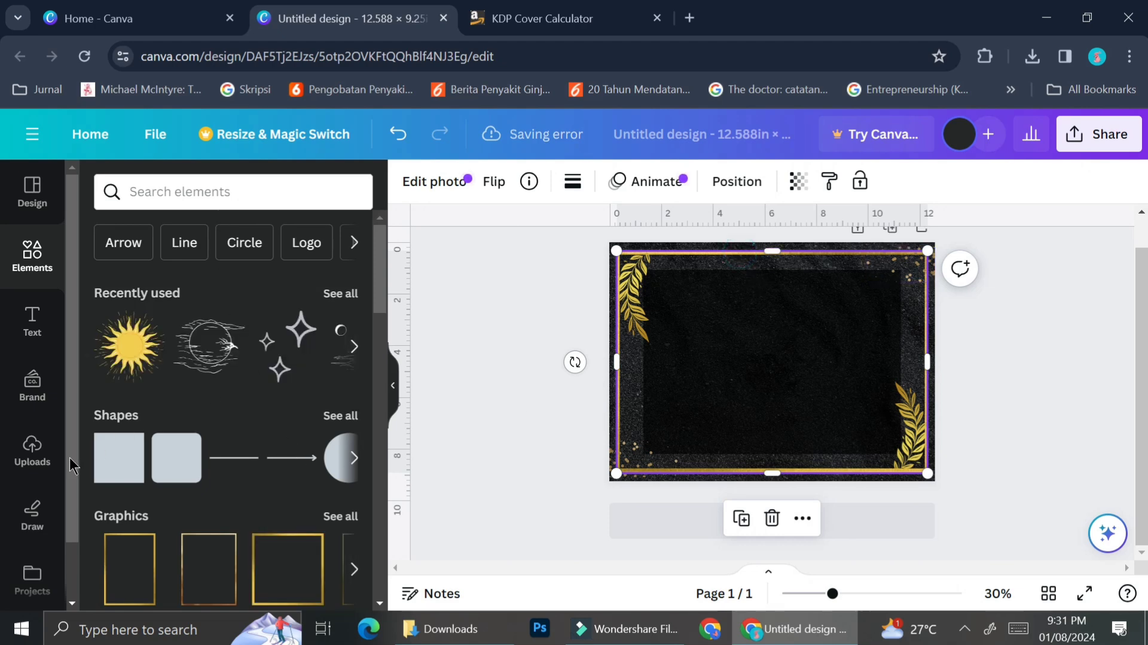
scroll(239, 478, "down", 3)
scroll(250, 492, "up", 3)
left_click(221, 193)
type("gold lin")
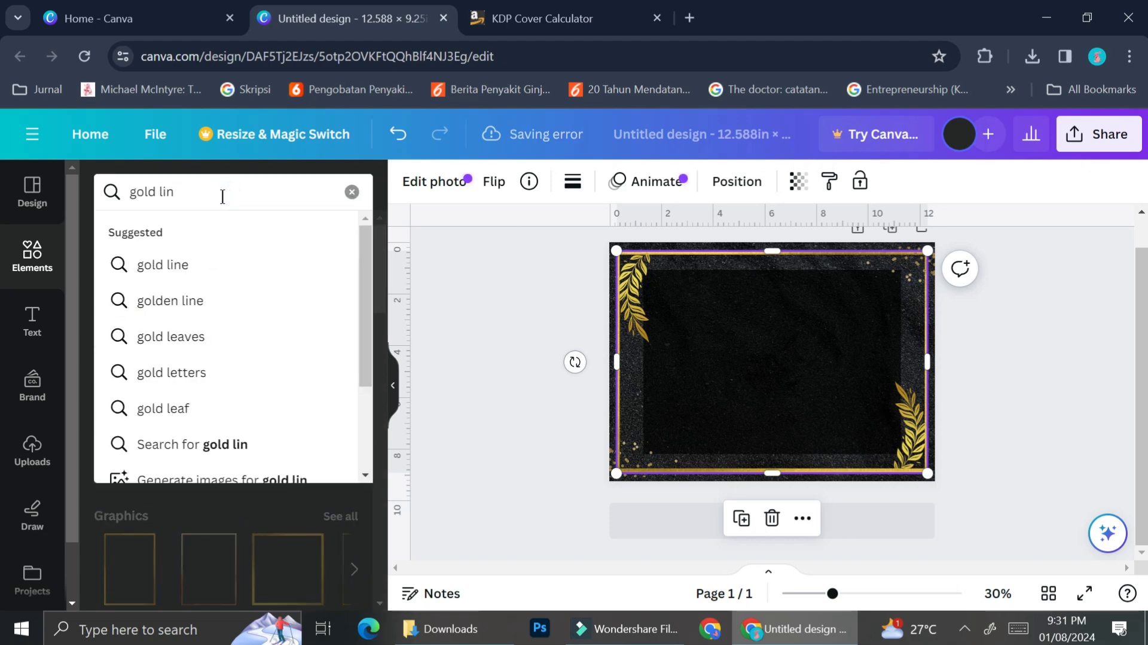
left_click(206, 264)
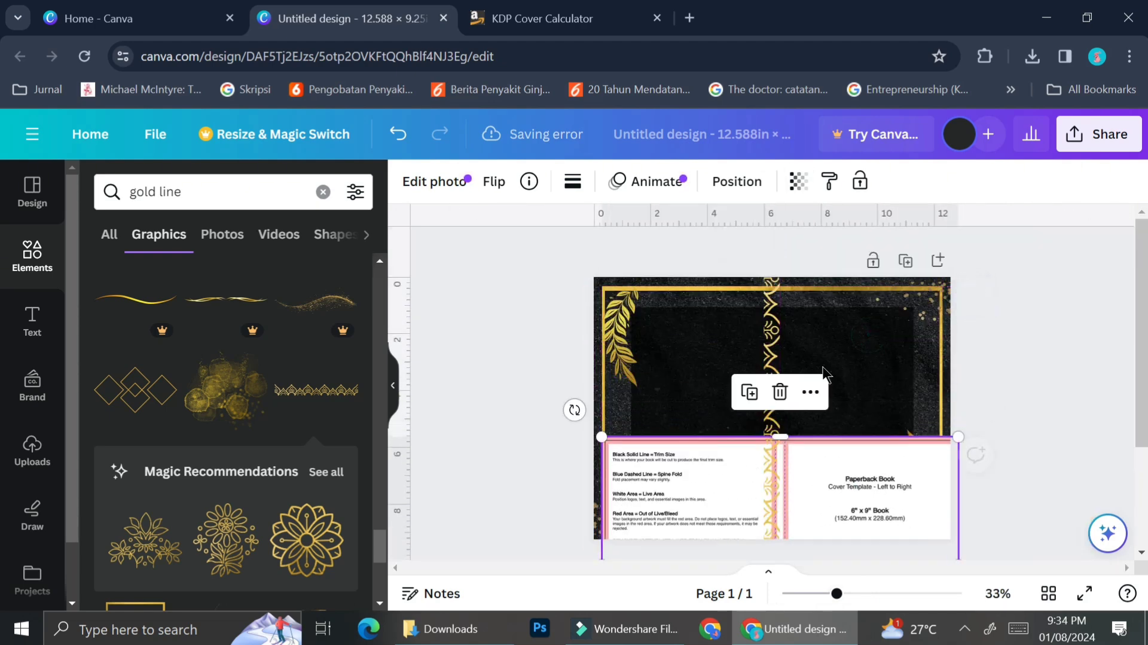
- Stretch and reposition the gold frame so its top and side edges reach the page edges
left_click(850, 289)
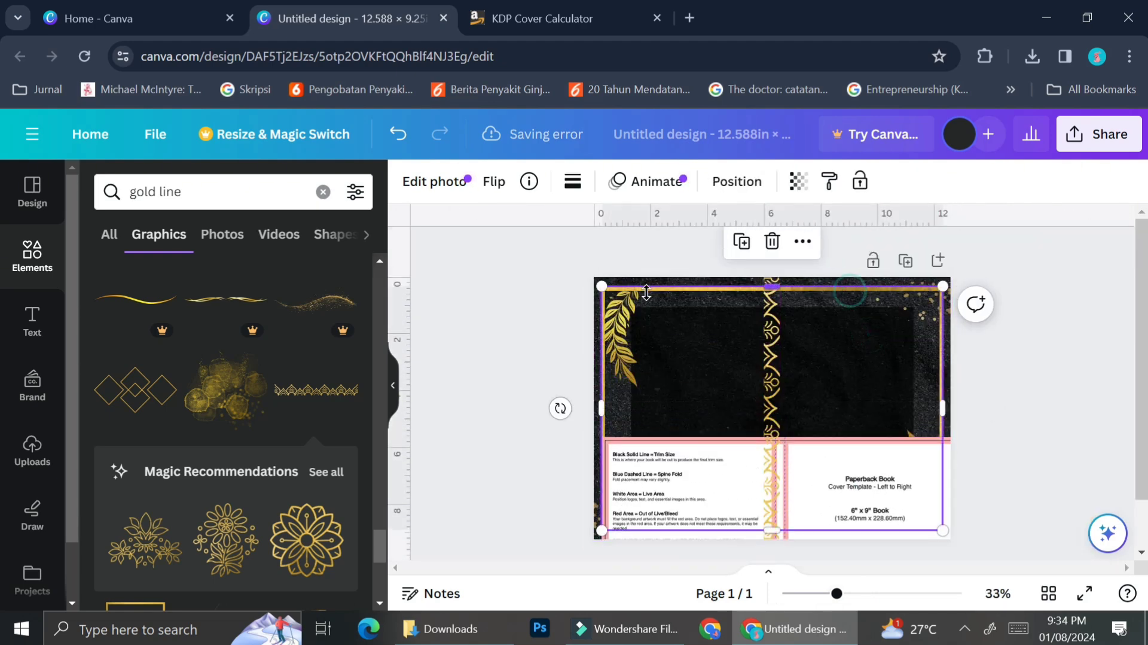
left_click_drag(602, 286, 595, 277)
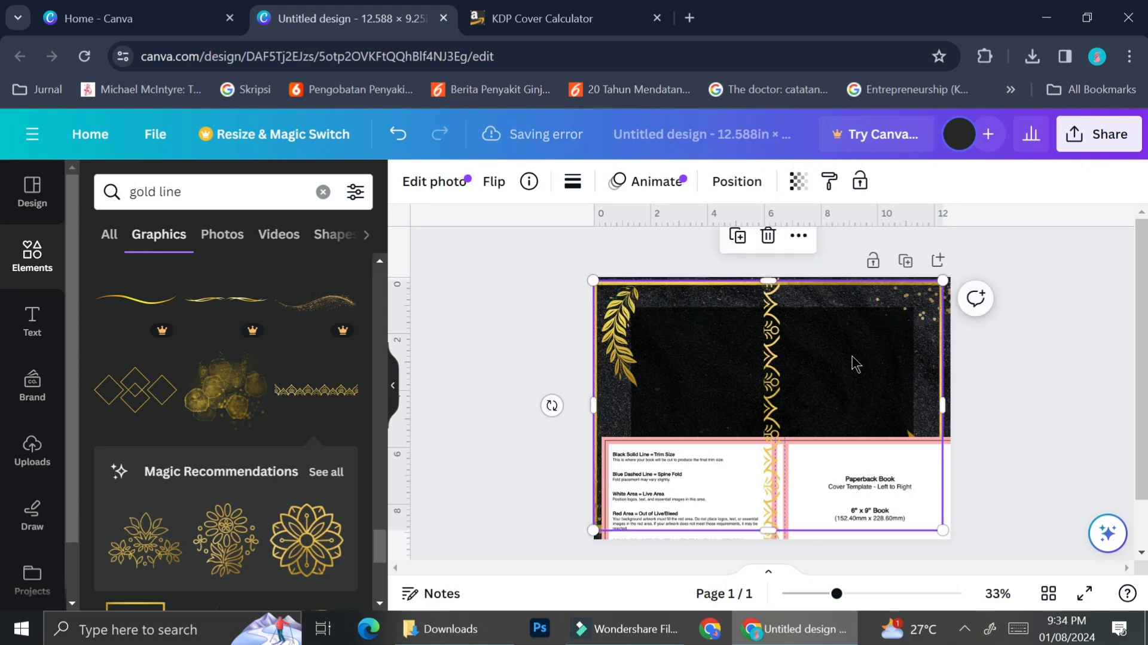
left_click_drag(856, 362, 855, 352)
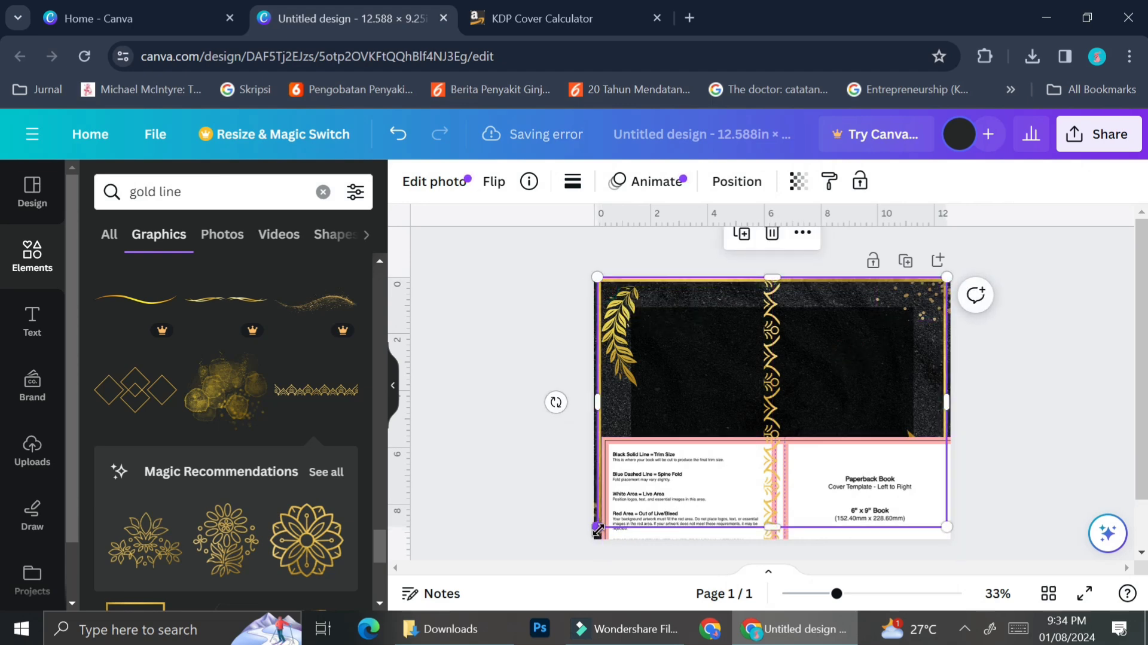
left_click_drag(597, 528, 595, 534)
left_click_drag(810, 379, 854, 388)
left_click_drag(774, 280, 771, 275)
left_click_drag(880, 374, 879, 366)
left_click(880, 368)
- Send the vertical gold ornament on the spine backward by two layers
left_click(770, 351)
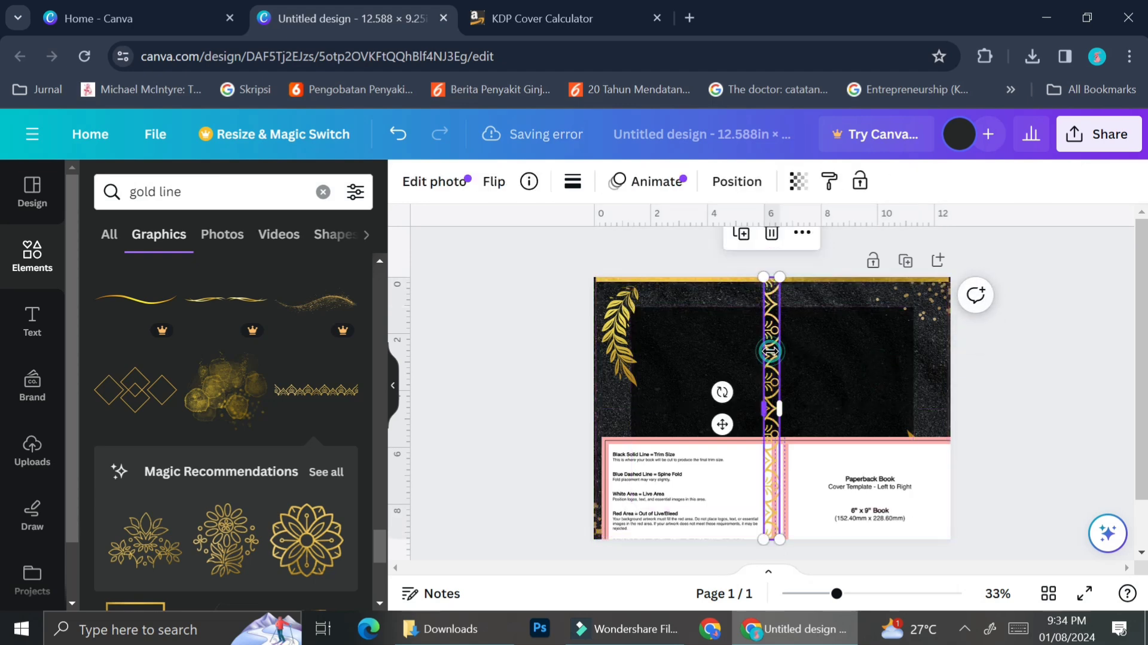
right_click(771, 351)
mouse_move(953, 355)
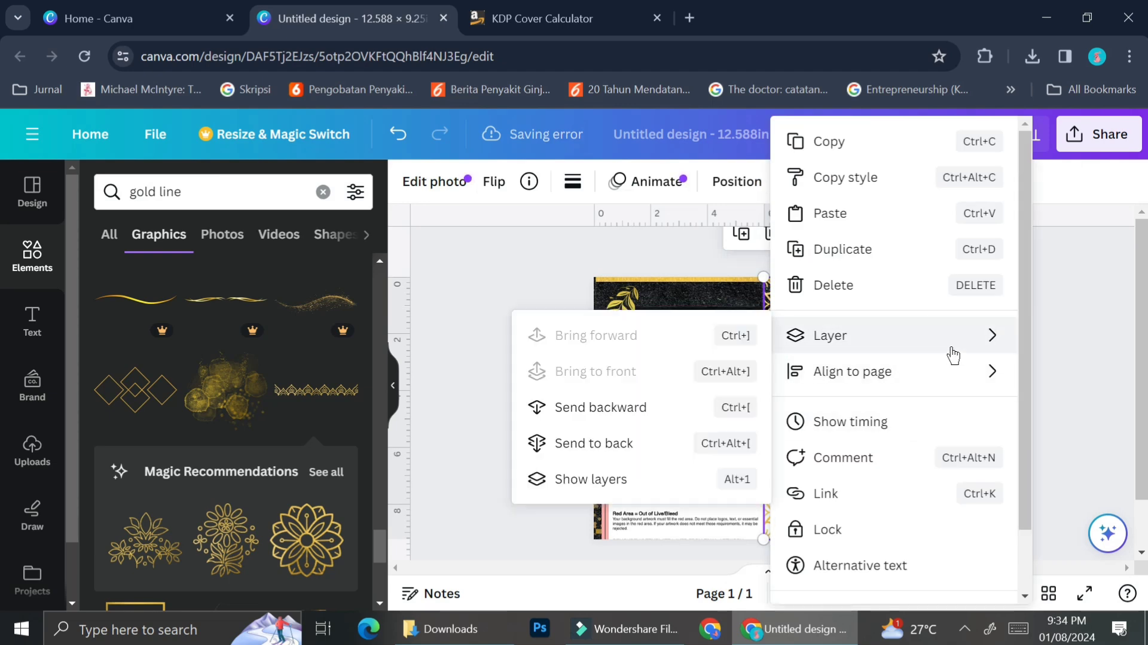
left_click(680, 410)
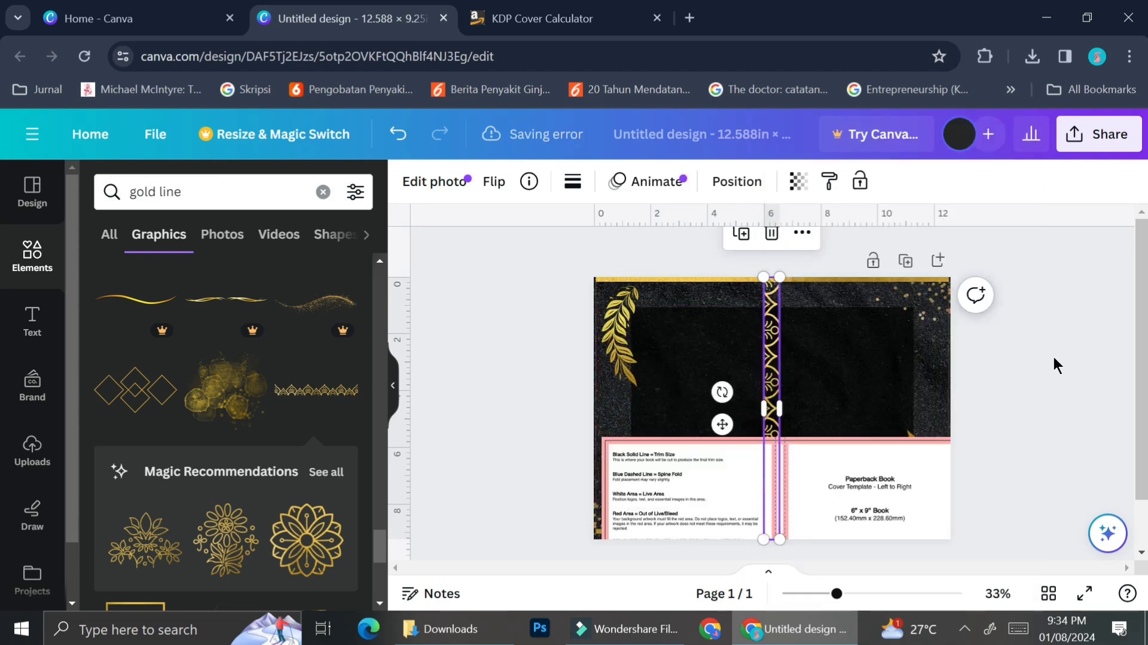
left_click(795, 312)
left_click(769, 409)
right_click(770, 409)
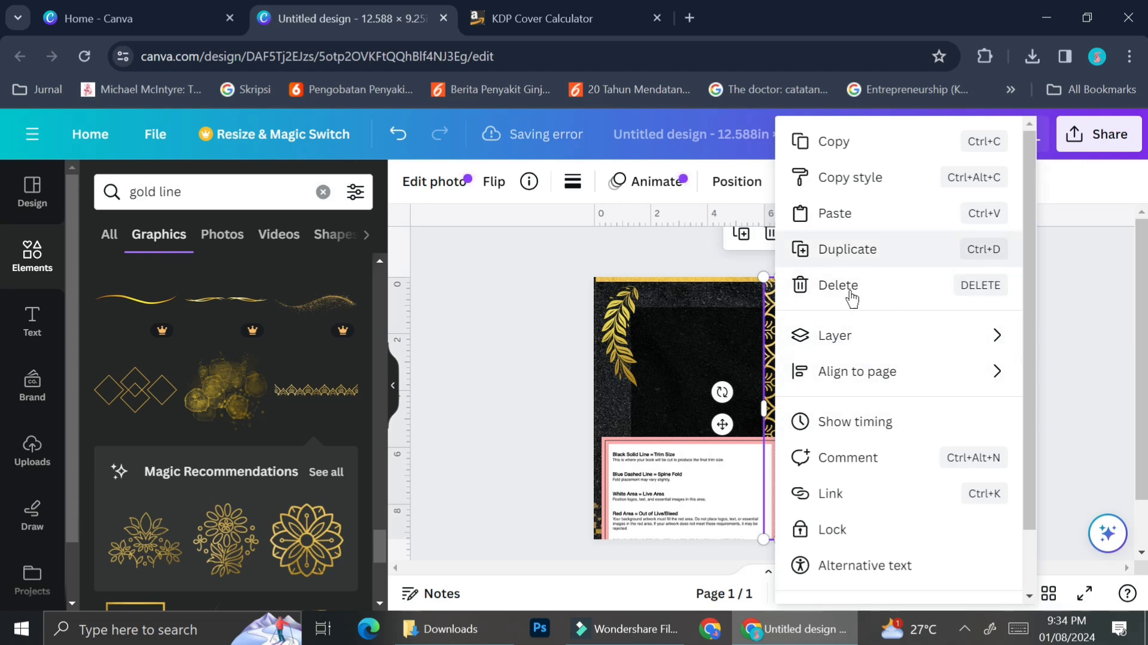
mouse_move(873, 340)
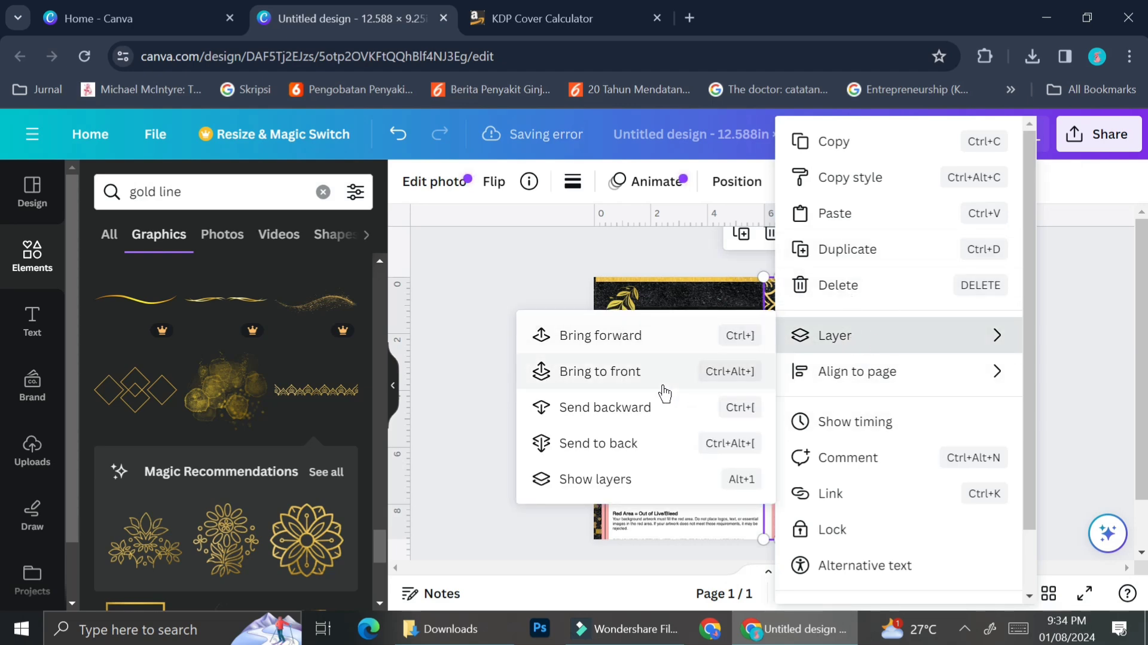
left_click(650, 400)
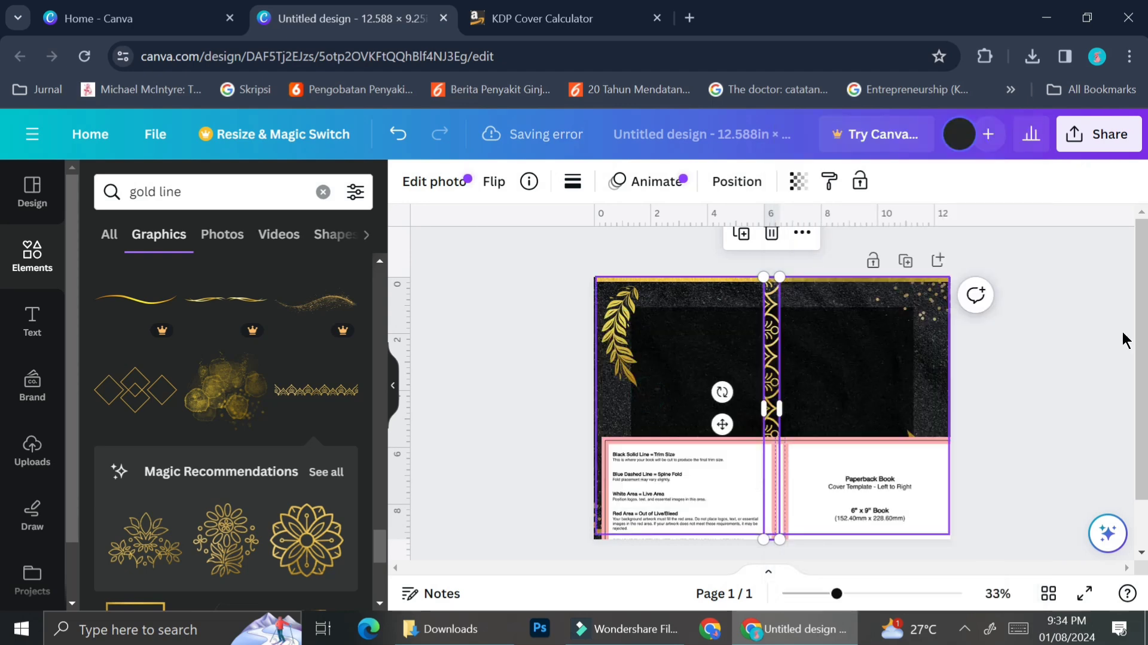
left_click(987, 345)
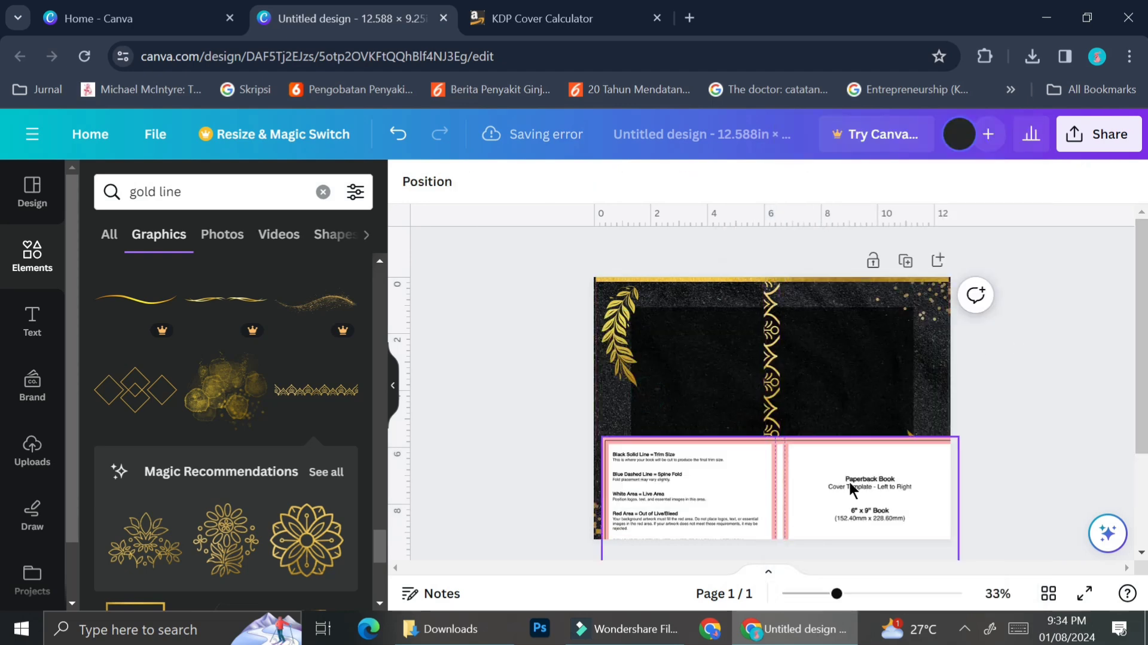
- Move the cover template image off the page and extend the gold frame's lower edge to the page bottom
left_click_drag(779, 487, 449, 314)
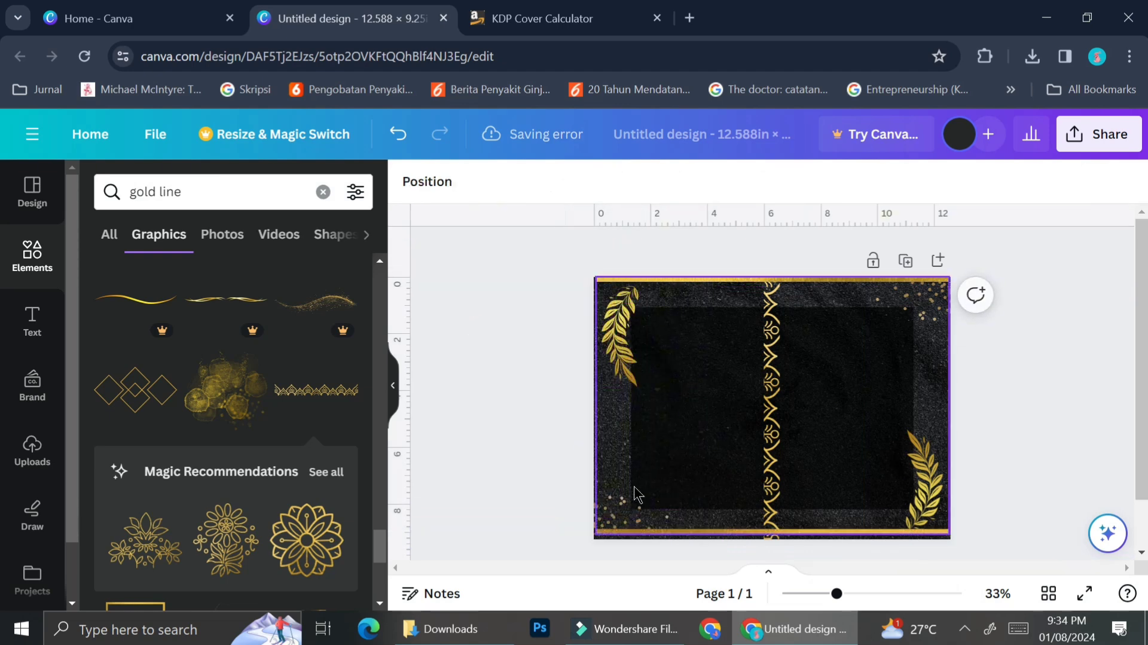
left_click(721, 533)
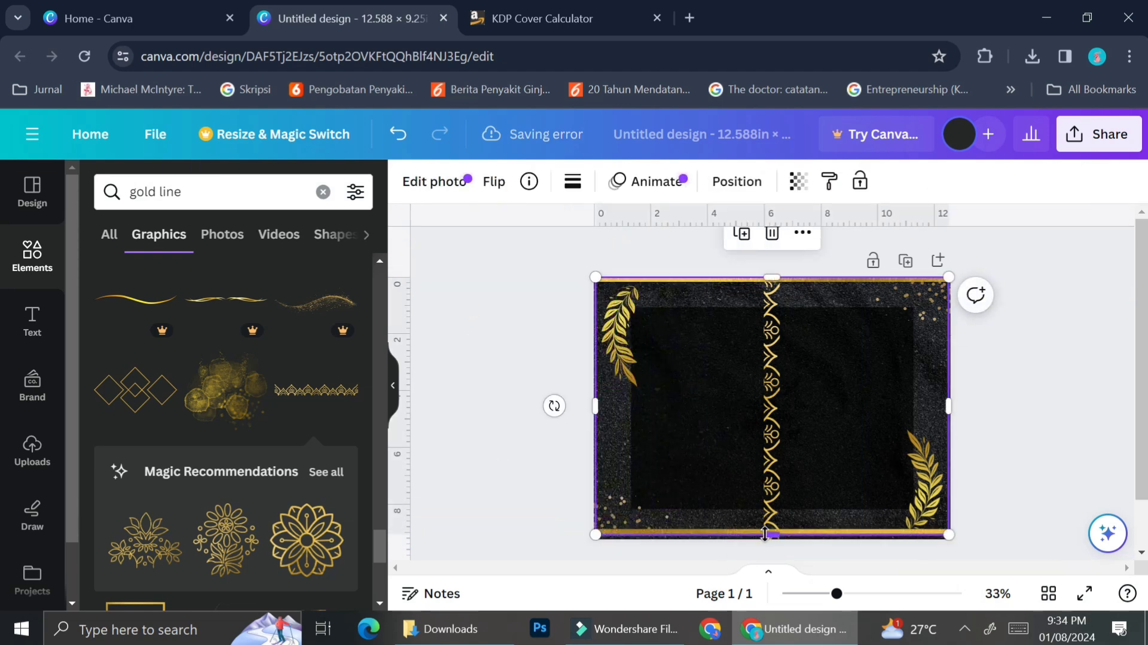
left_click_drag(773, 539, 771, 542)
left_click(1014, 375)
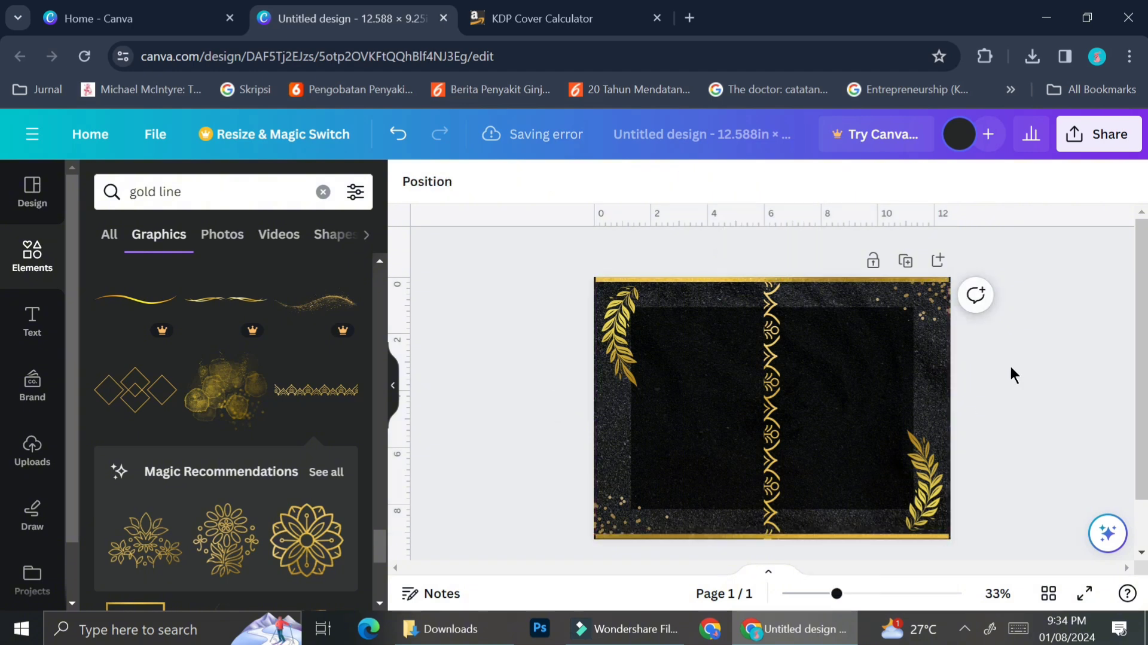
- Move the two gold leaf sprays tight into the cover's upper-left and lower-right corners
left_click(919, 303)
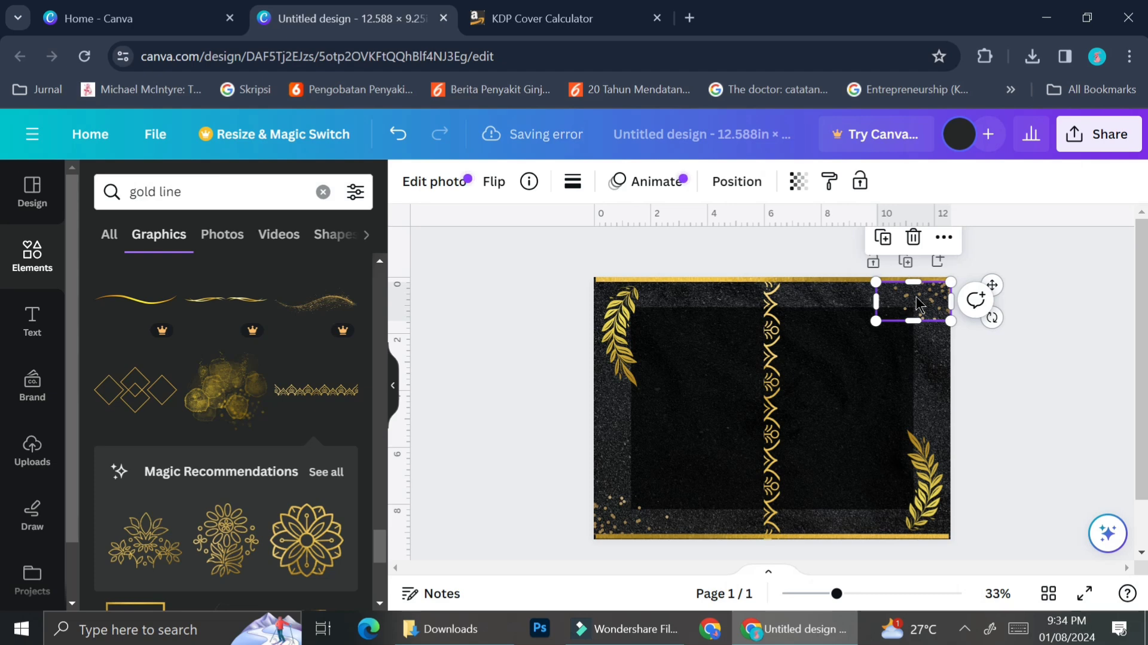
left_click(623, 335)
mouse_move(631, 313)
left_mouse_down()
mouse_move(615, 310)
mouse_move(628, 311)
left_mouse_up()
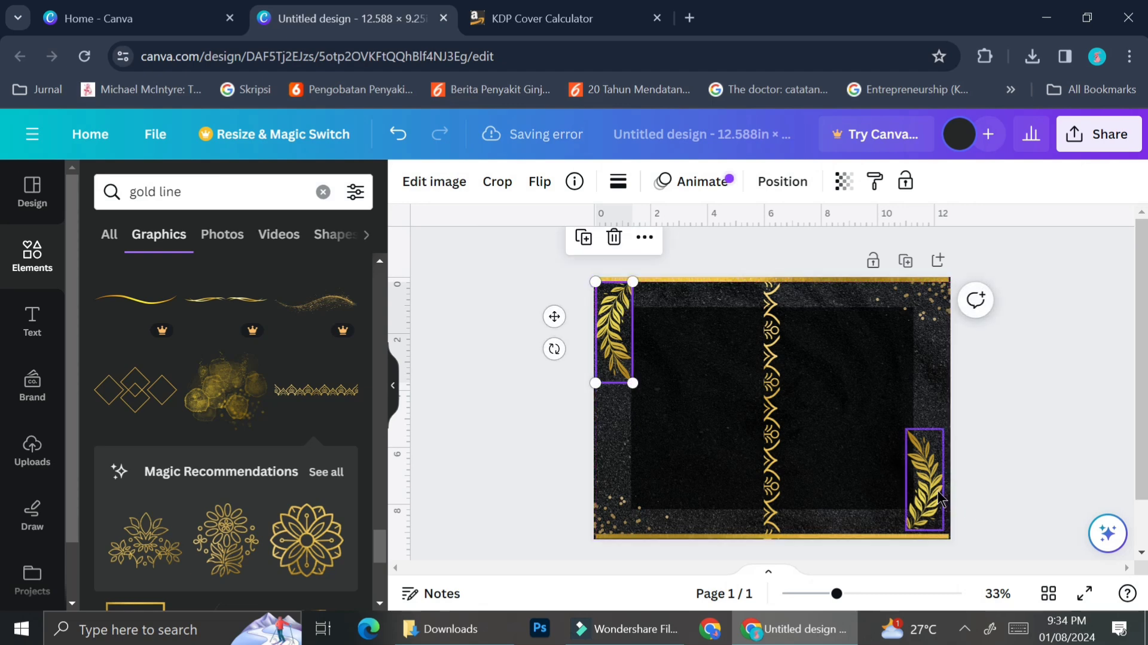
left_click_drag(927, 475, 940, 485)
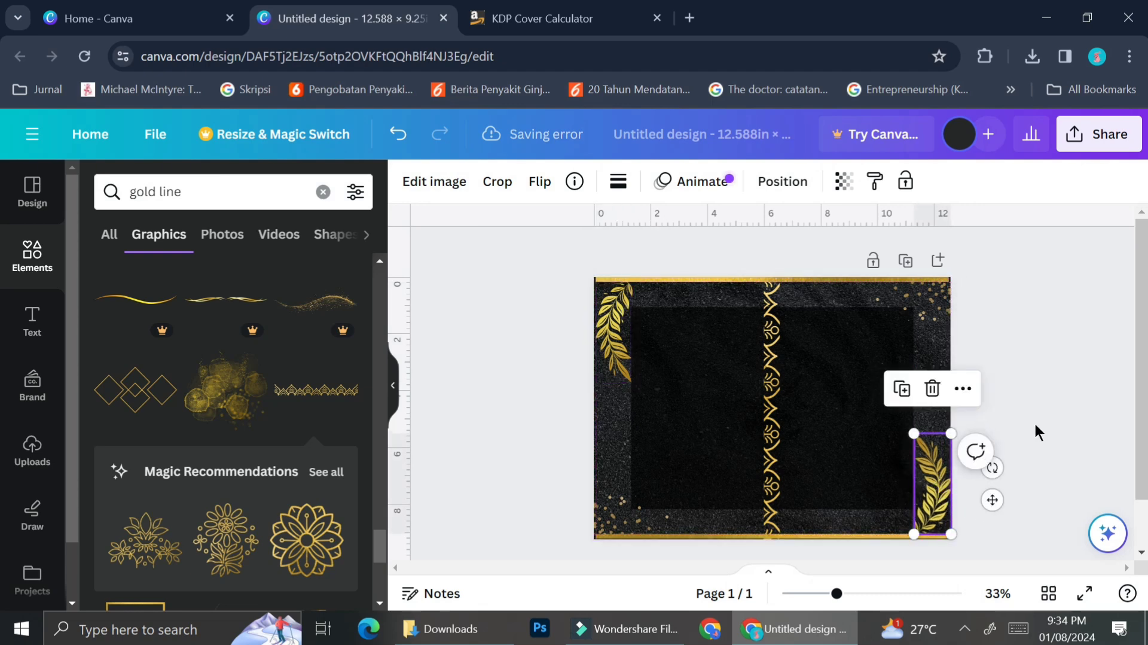
- Add a square shape and reshape it into a wide rectangle near the top of the front cover
left_click(827, 402)
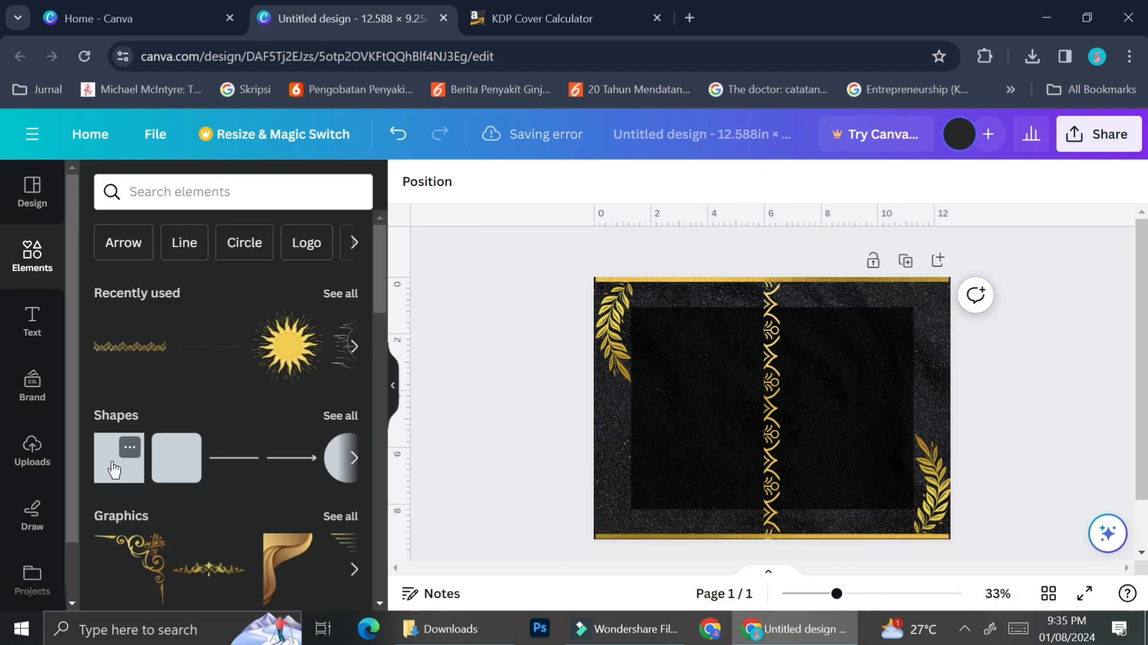
left_click(114, 470)
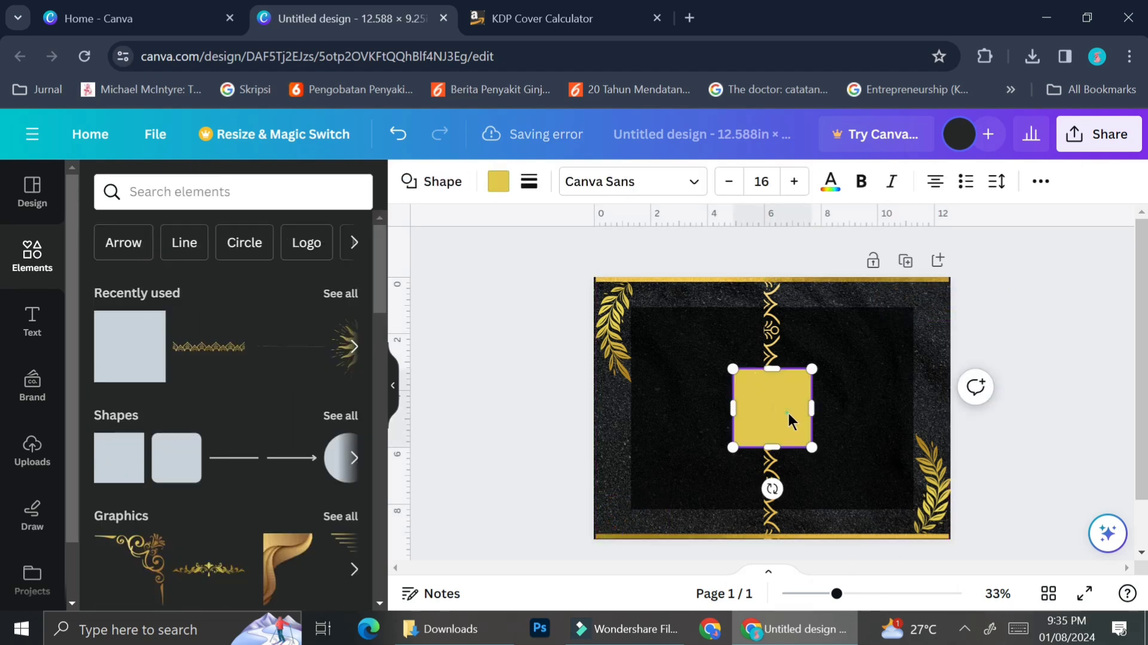
left_click_drag(788, 410, 799, 331)
left_click_drag(869, 401, 874, 403)
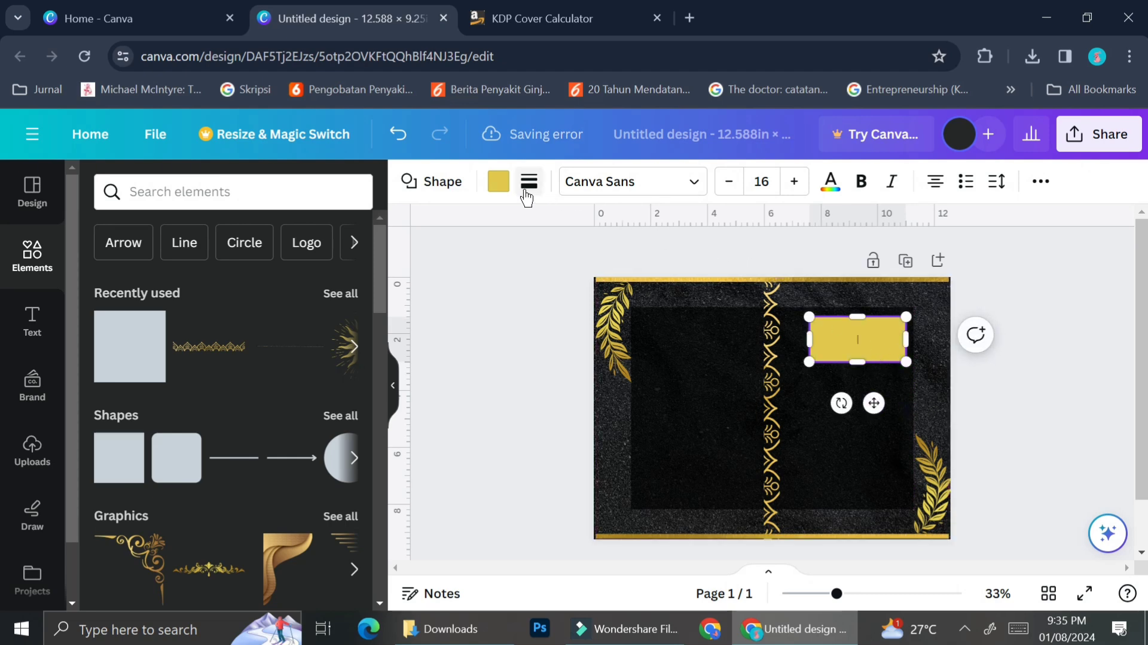
- Fill the rectangle with a light gold photo colour and set its transparency to 32
left_click(498, 181)
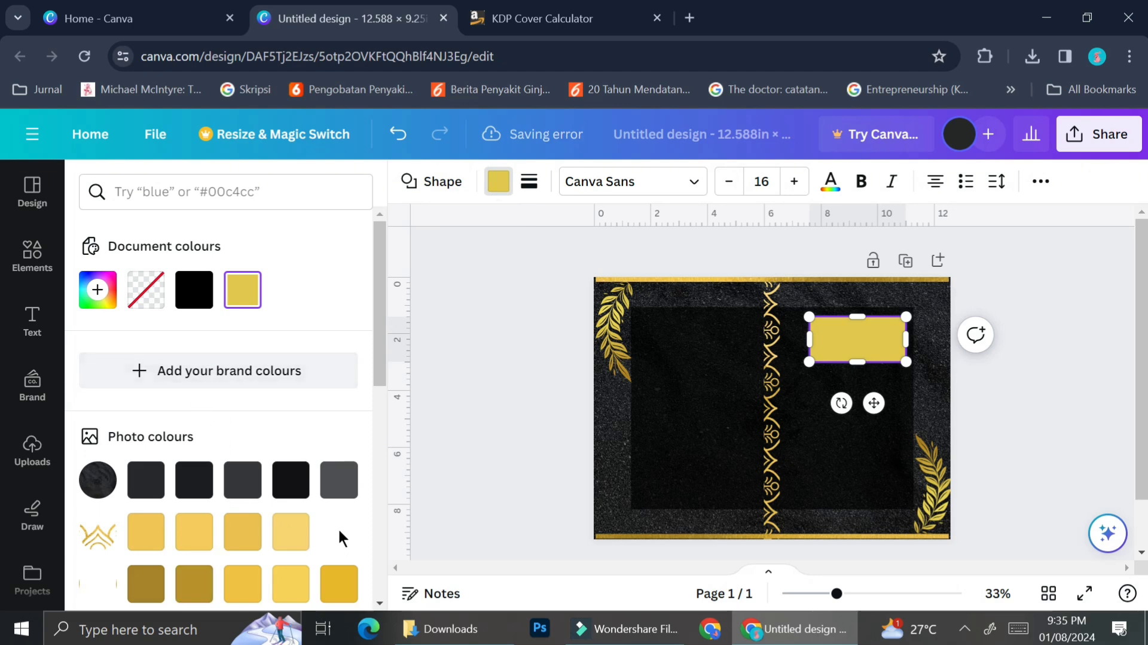
scroll(338, 526, "down", 2)
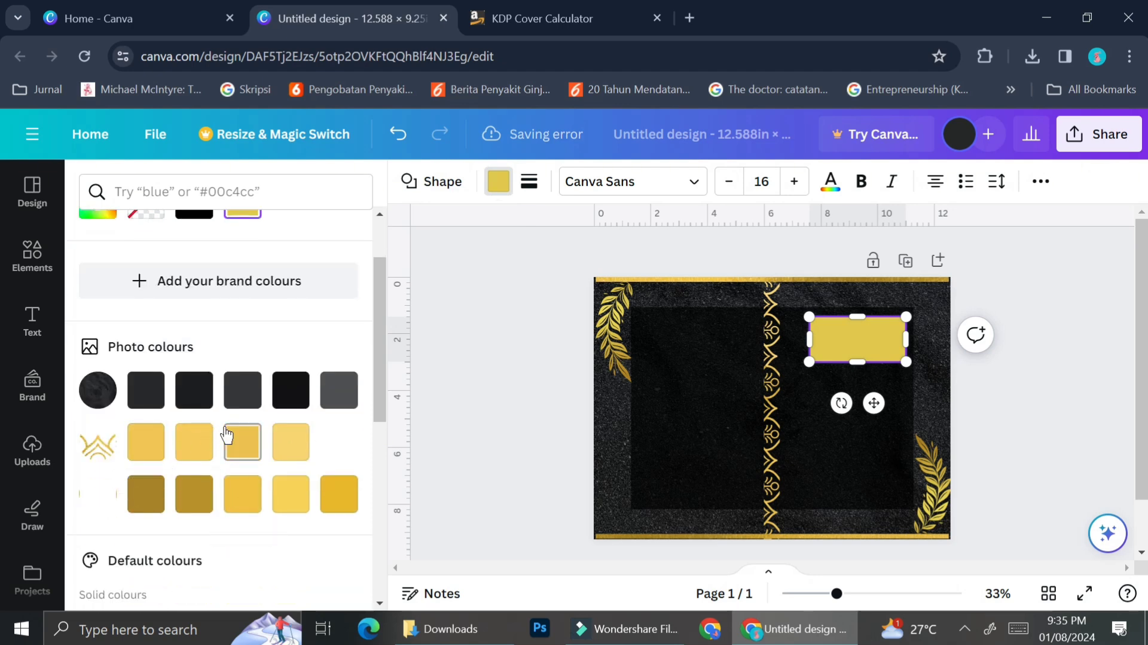
left_click(286, 437)
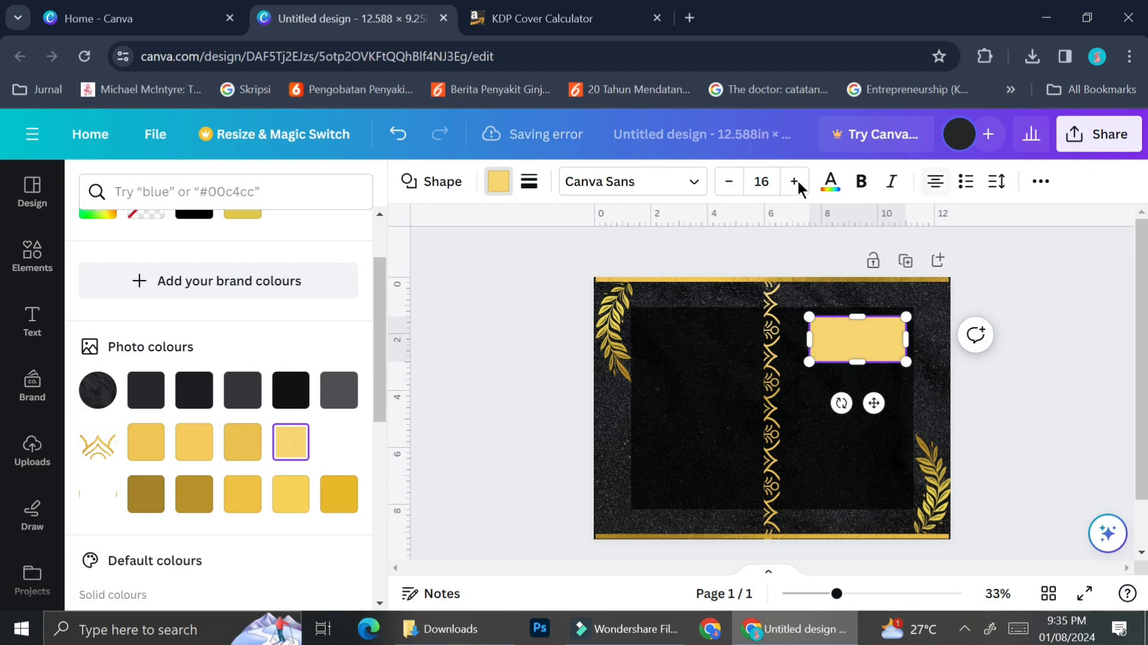
left_click(1040, 187)
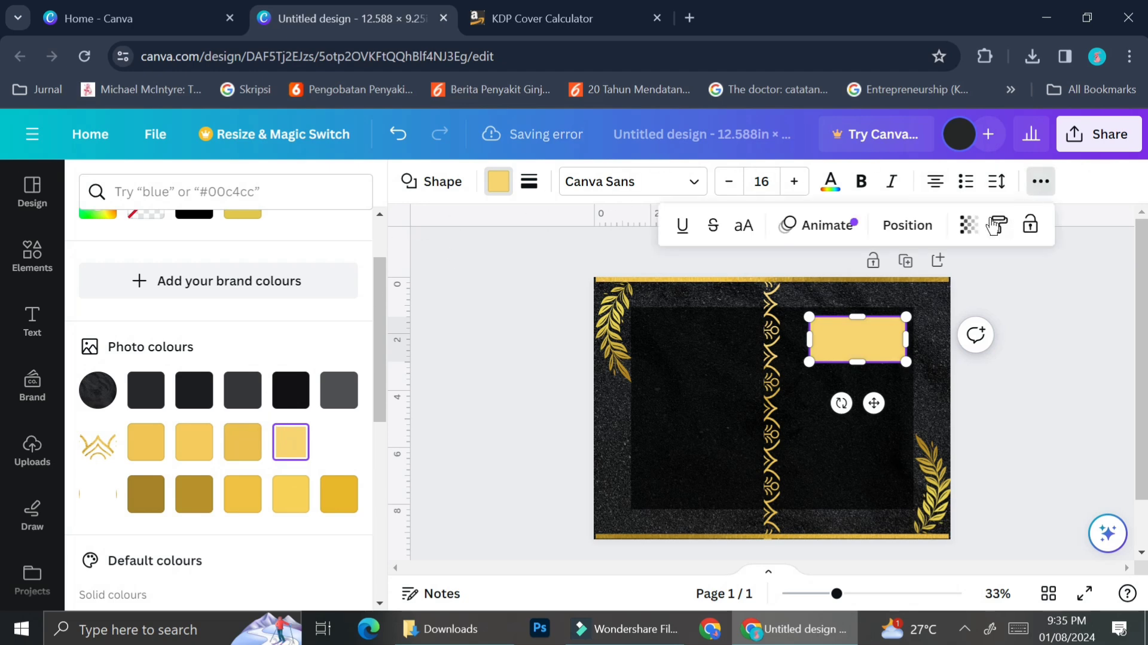
left_click(968, 225)
left_click_drag(954, 273, 852, 272)
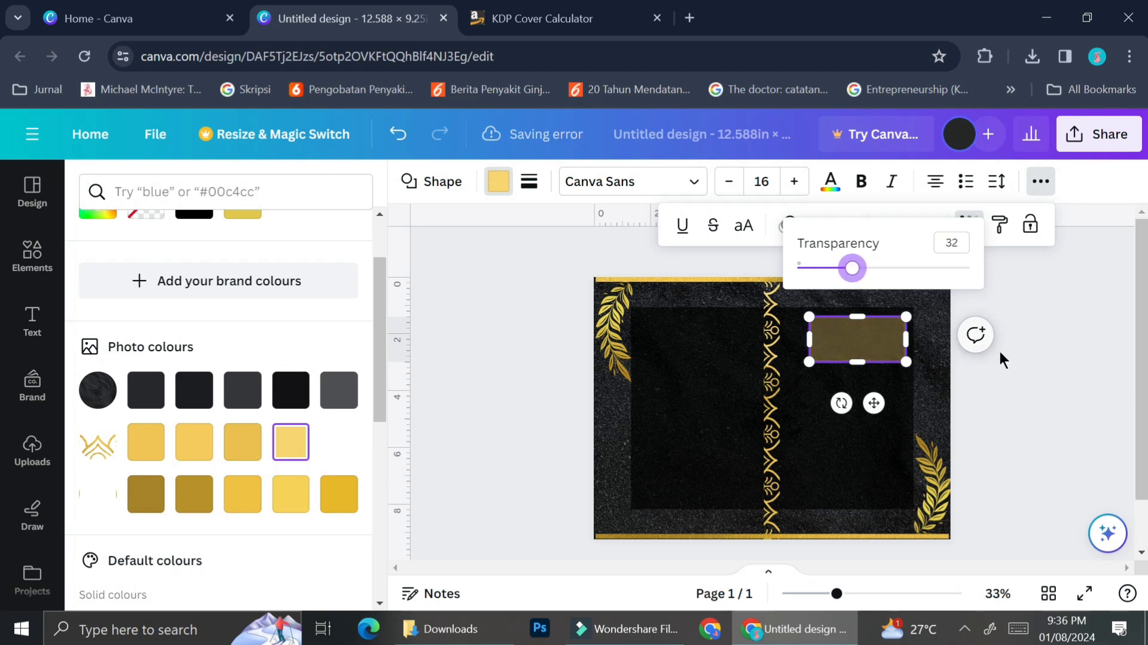
key("Escape")
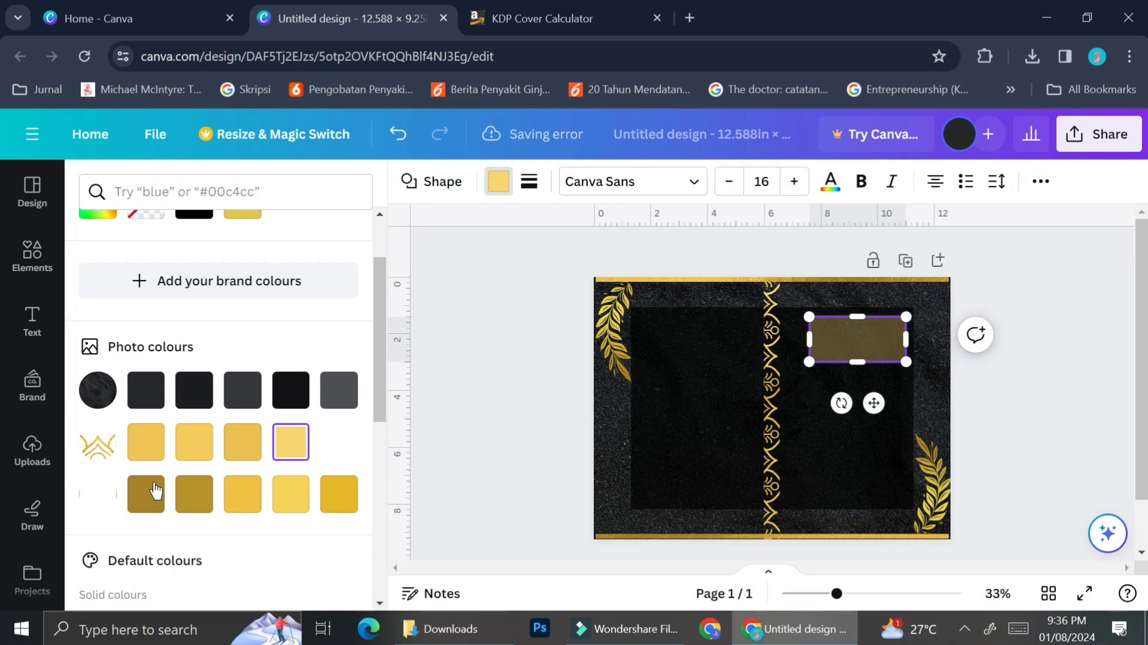
- Recolour the rectangle to near-white #FAFCFF and set its transparency to 96
scroll(235, 415, "up", 3)
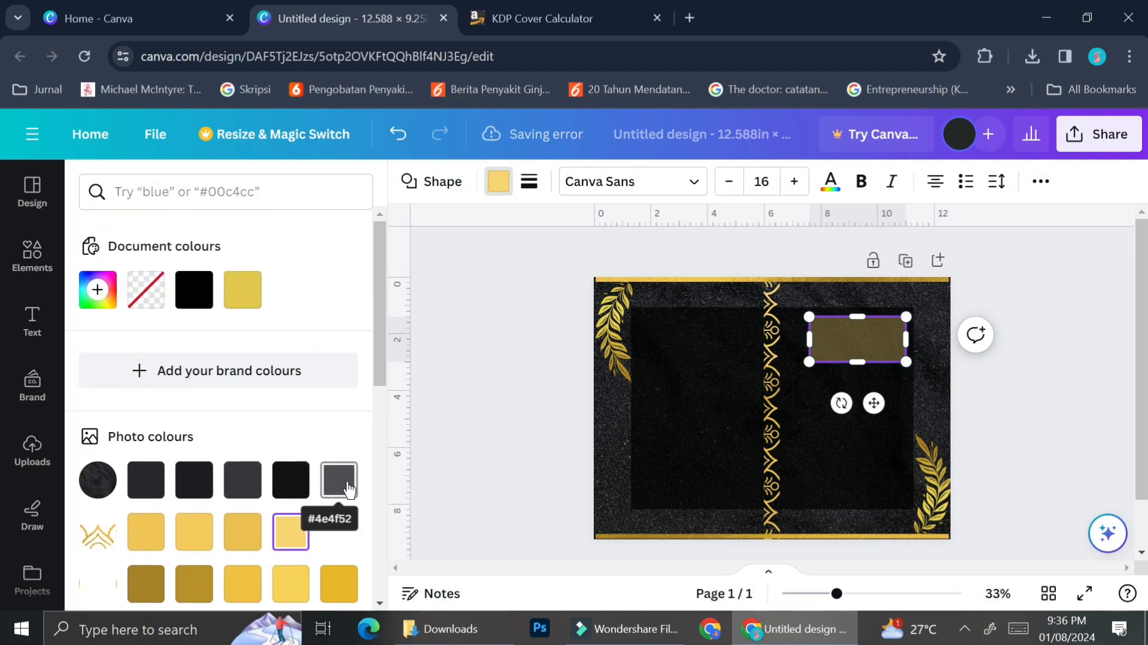
left_click(349, 489)
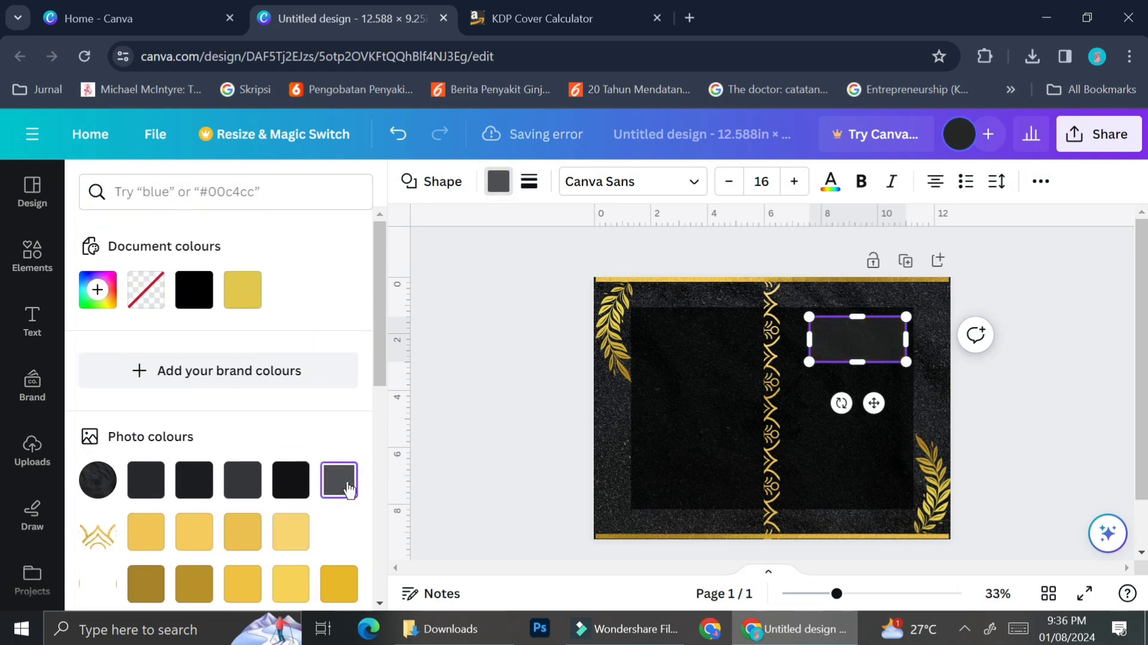
left_click(98, 290)
left_click(104, 433)
left_click_drag(106, 377, 98, 362)
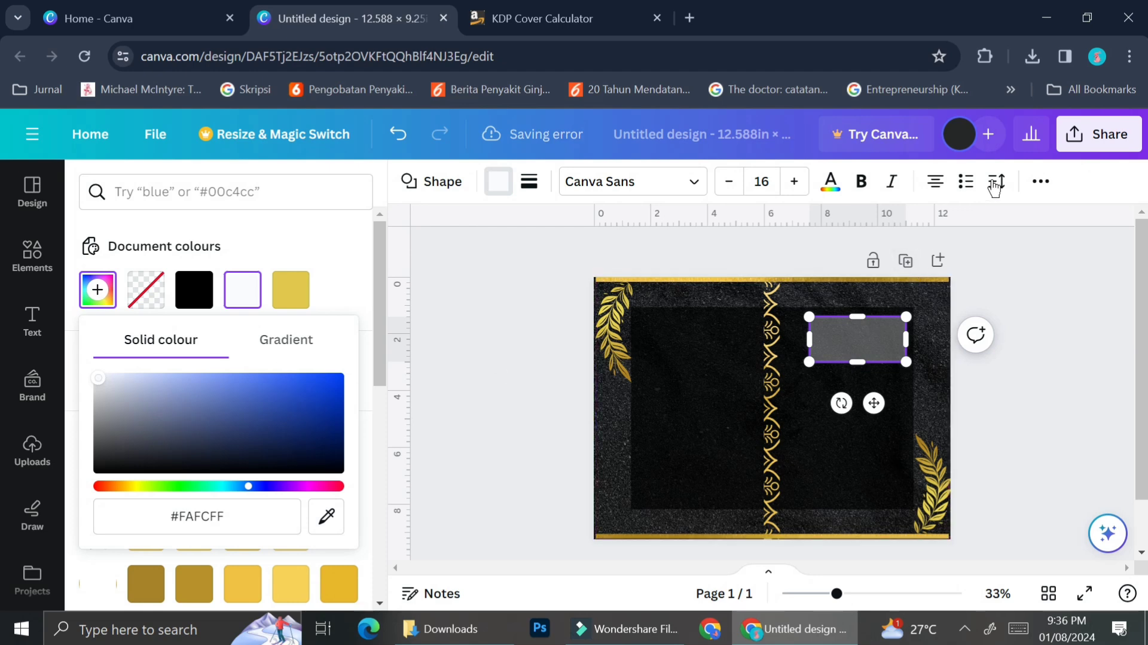
left_click(1041, 181)
left_click(969, 225)
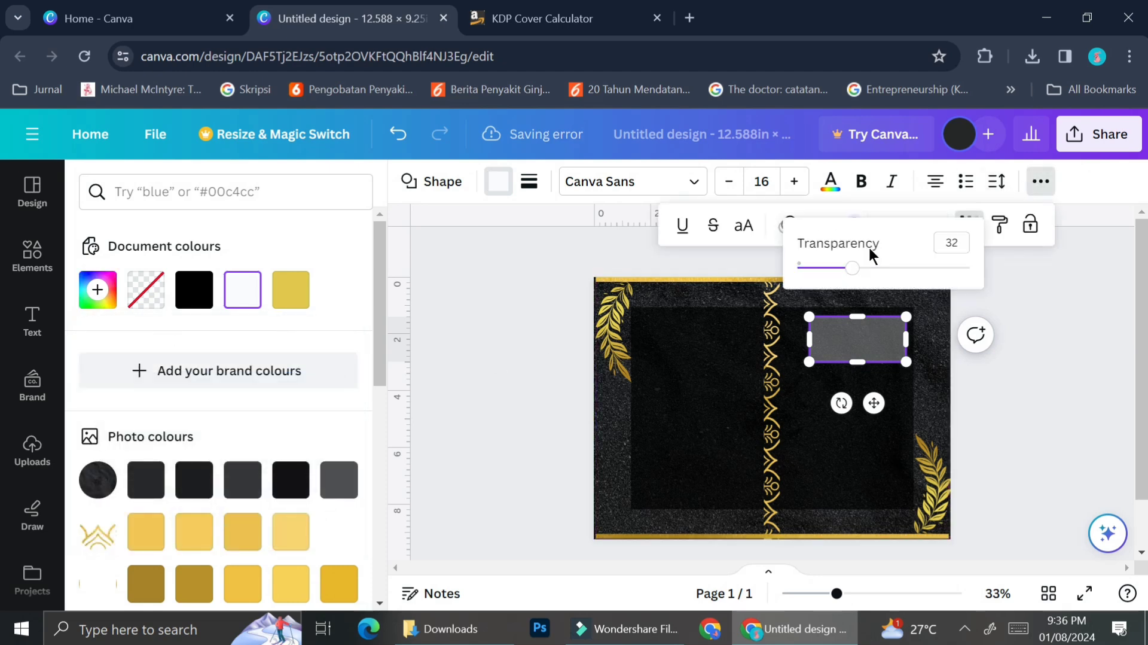
left_click_drag(865, 272, 966, 271)
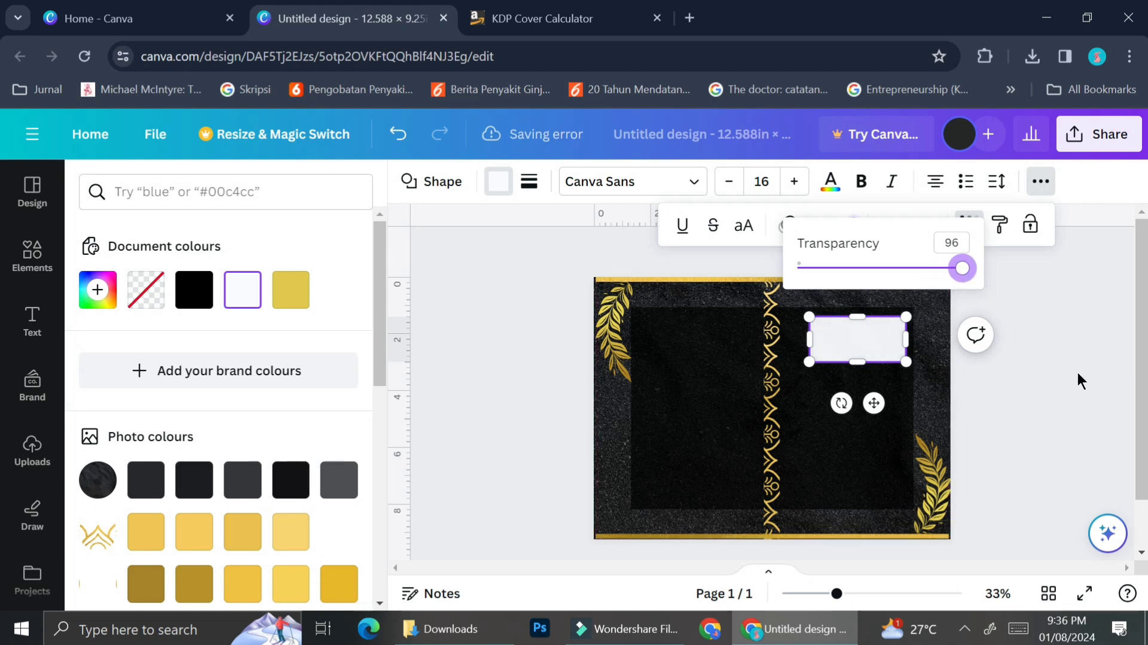
key("Escape")
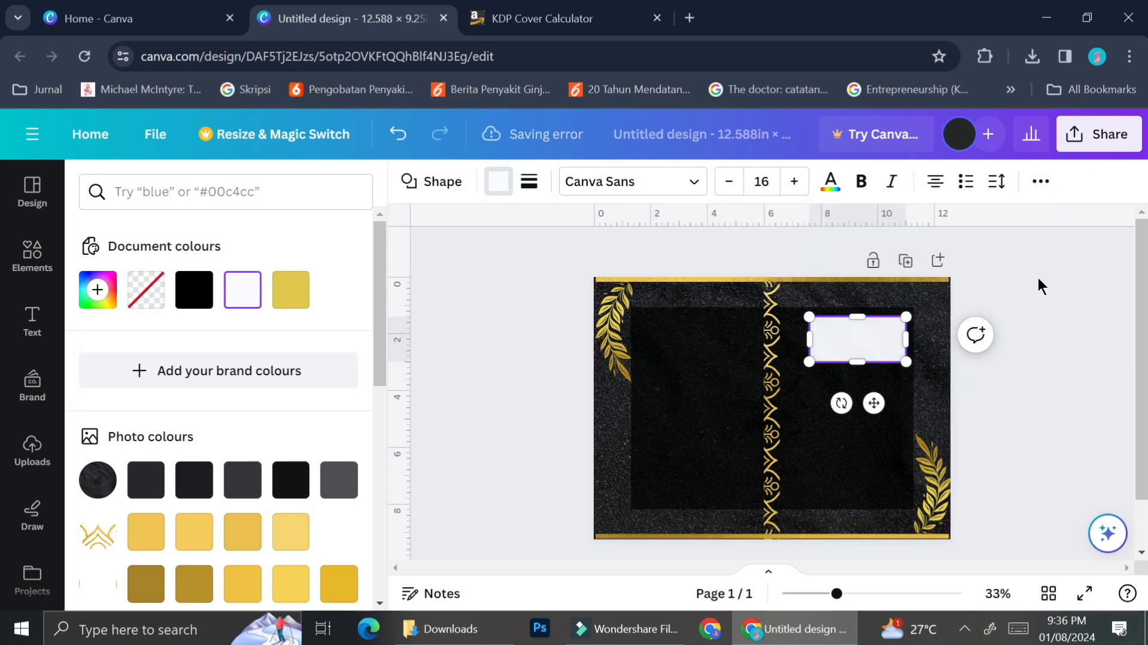
- Add the recently used "GOLDEN HOUR" gold text style, shrink it to size 54.8 and place it over the white rectangle
left_click(15, 250)
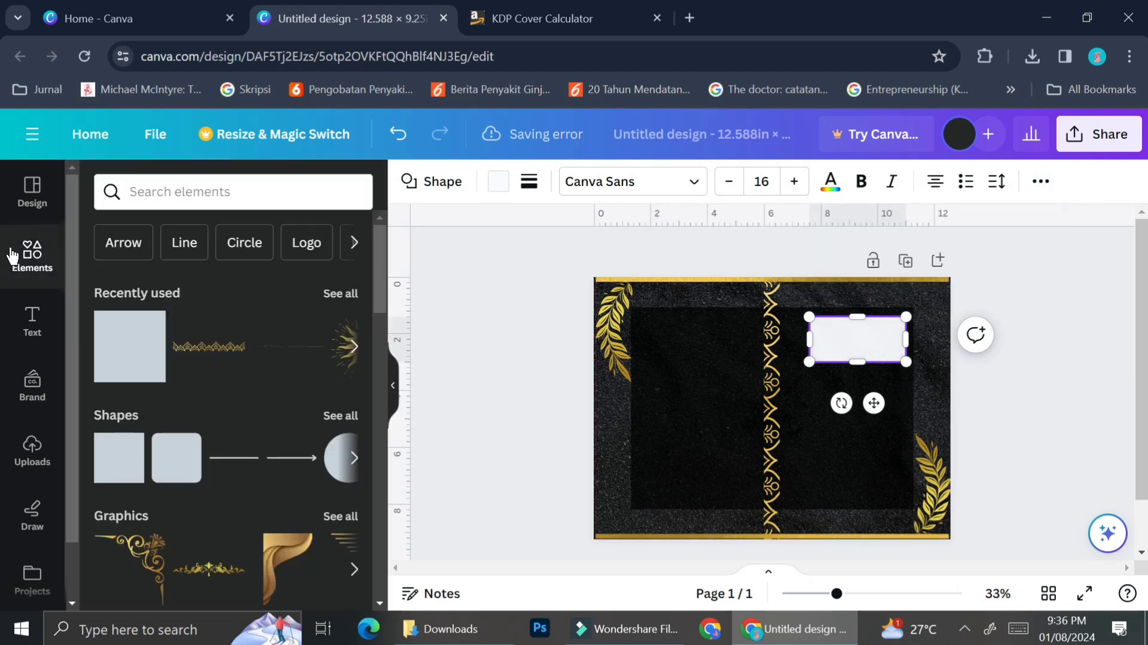
left_click(873, 593)
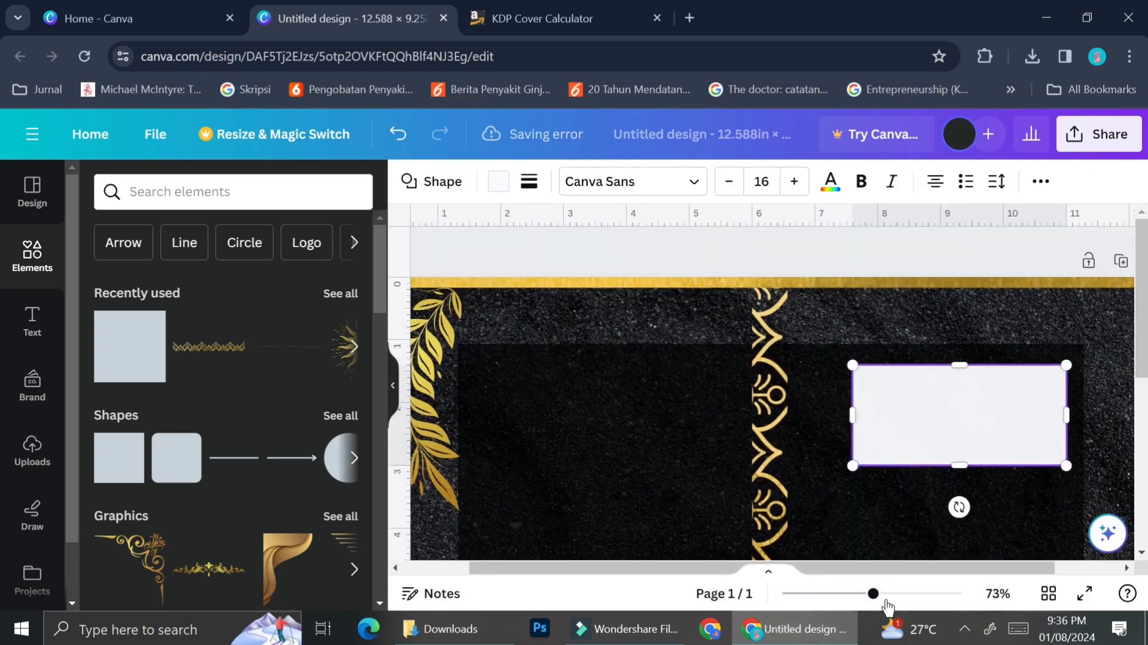
mouse_move(873, 594)
left_mouse_down()
mouse_move(886, 594)
mouse_move(866, 594)
left_mouse_up()
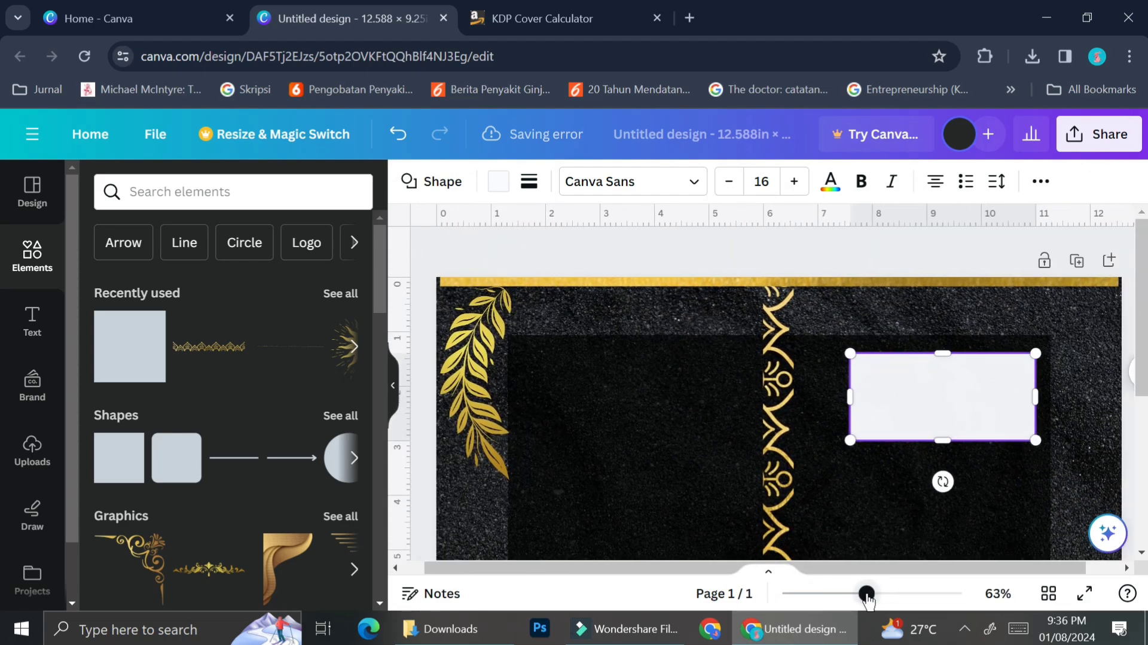
scroll(797, 550, "down", 2)
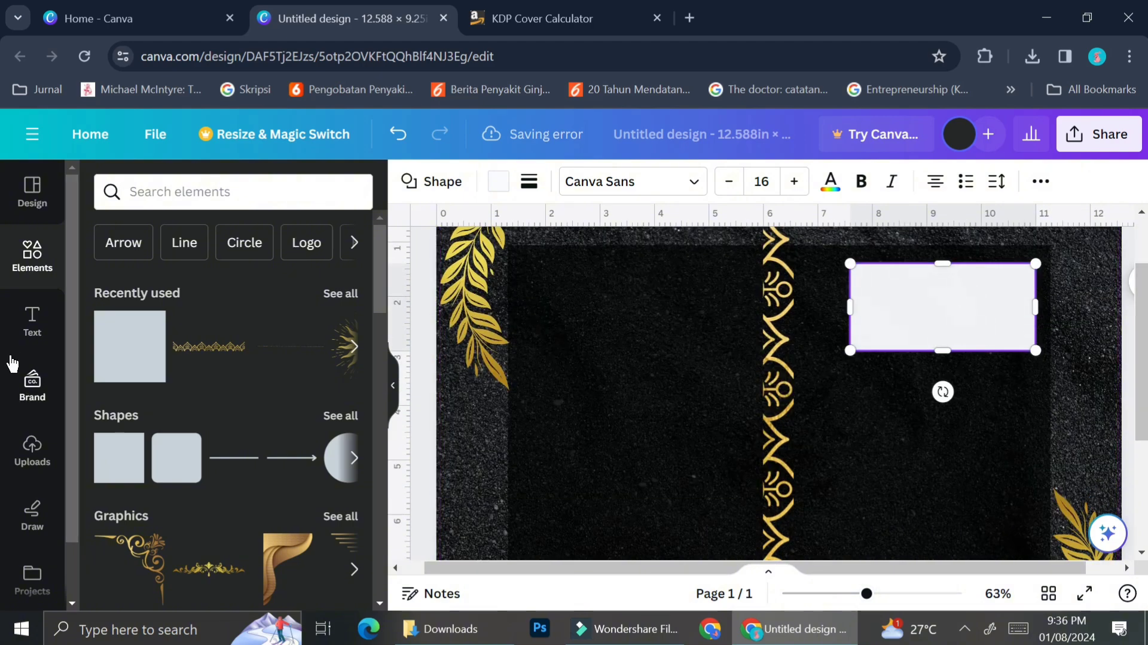
left_click(28, 326)
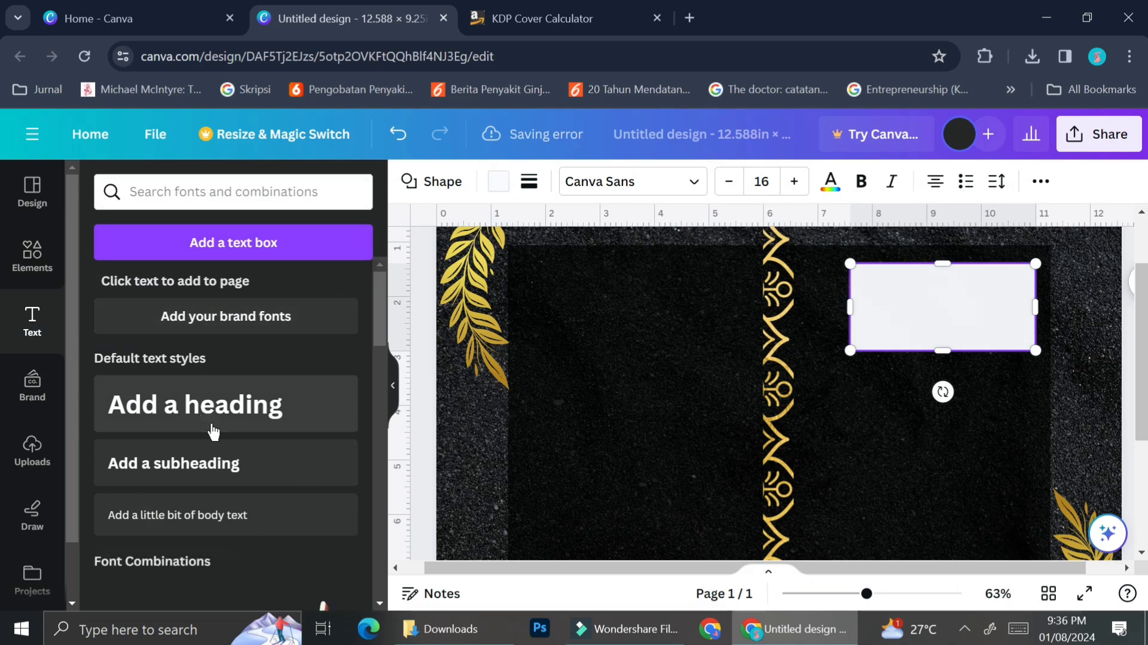
scroll(212, 434, "down", 3)
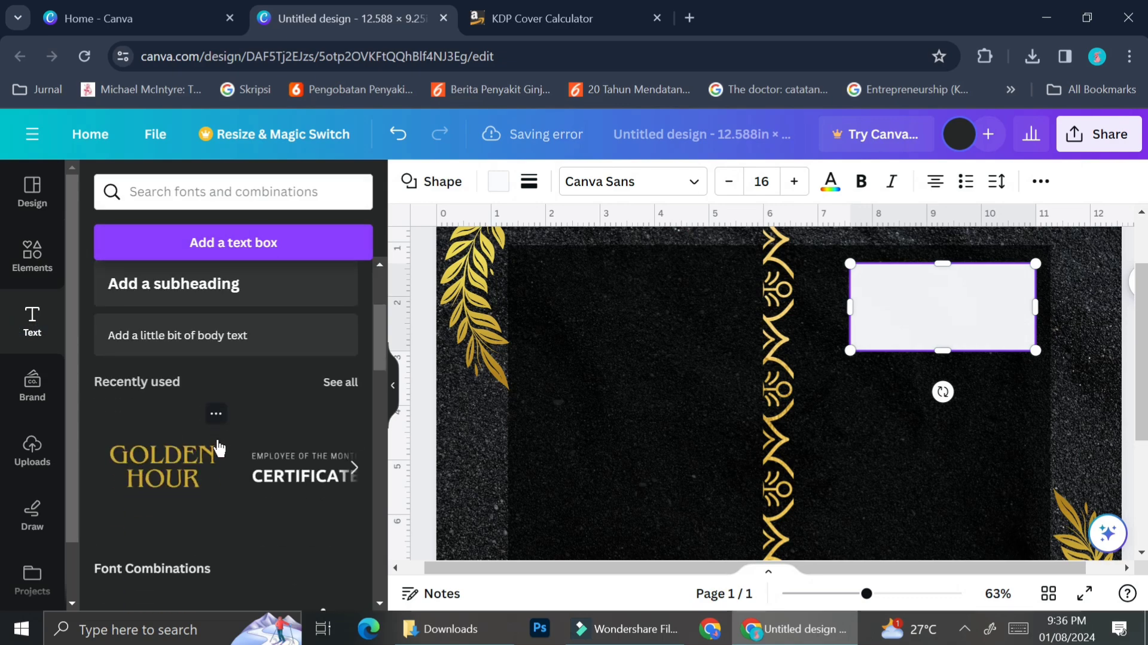
left_click(160, 472)
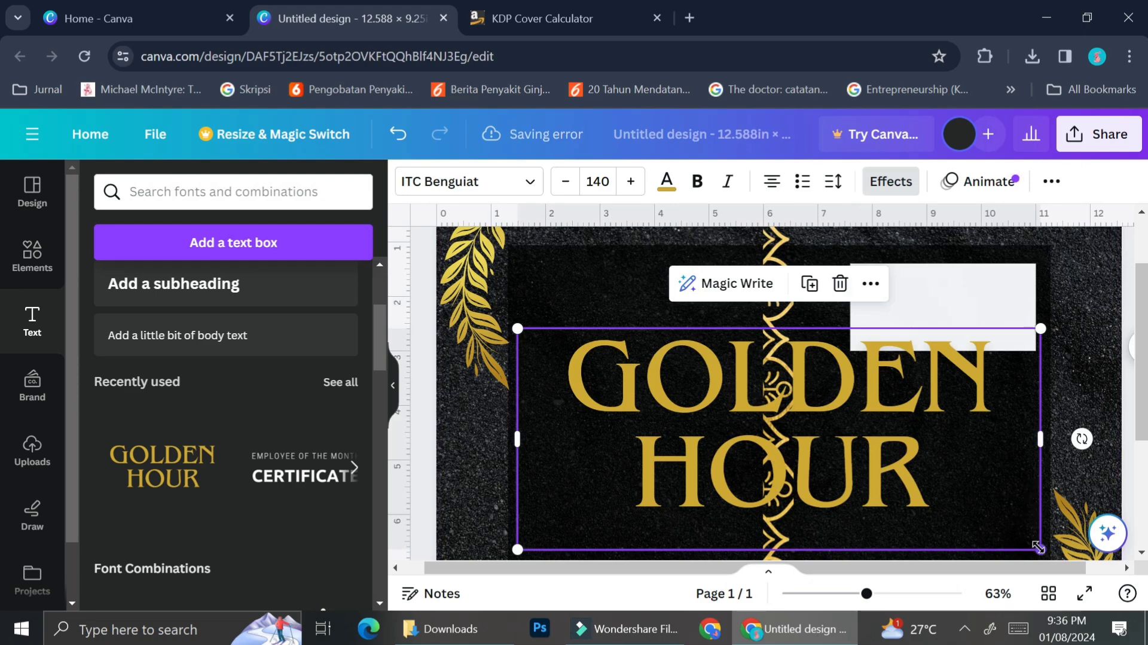
left_click_drag(1038, 546, 722, 414)
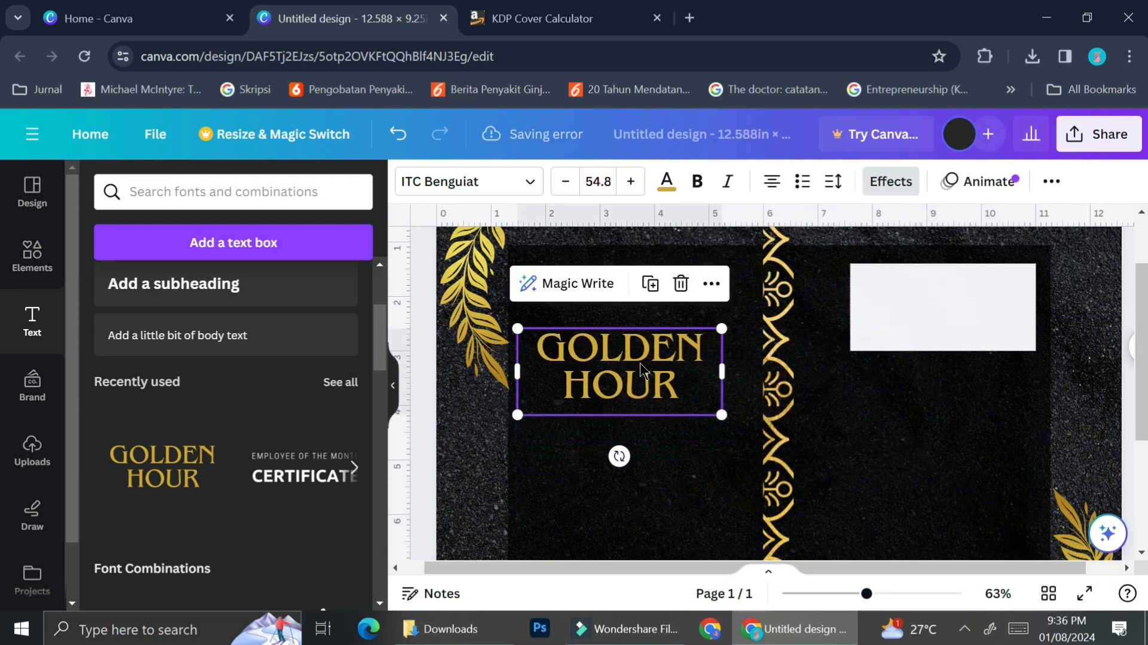
left_click_drag(641, 369, 964, 305)
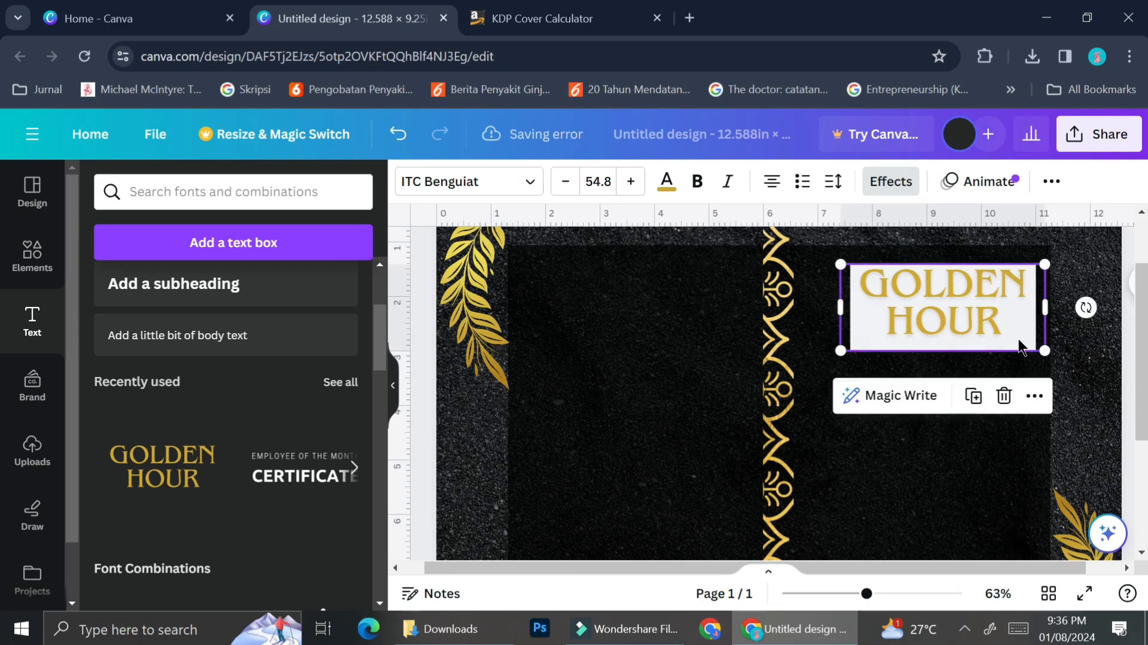
- Reduce the gold text to size 46, replace its wording with "THE BOOK OF WONDER" and widen its box
left_click_drag(1050, 346, 867, 281)
left_click(1000, 321)
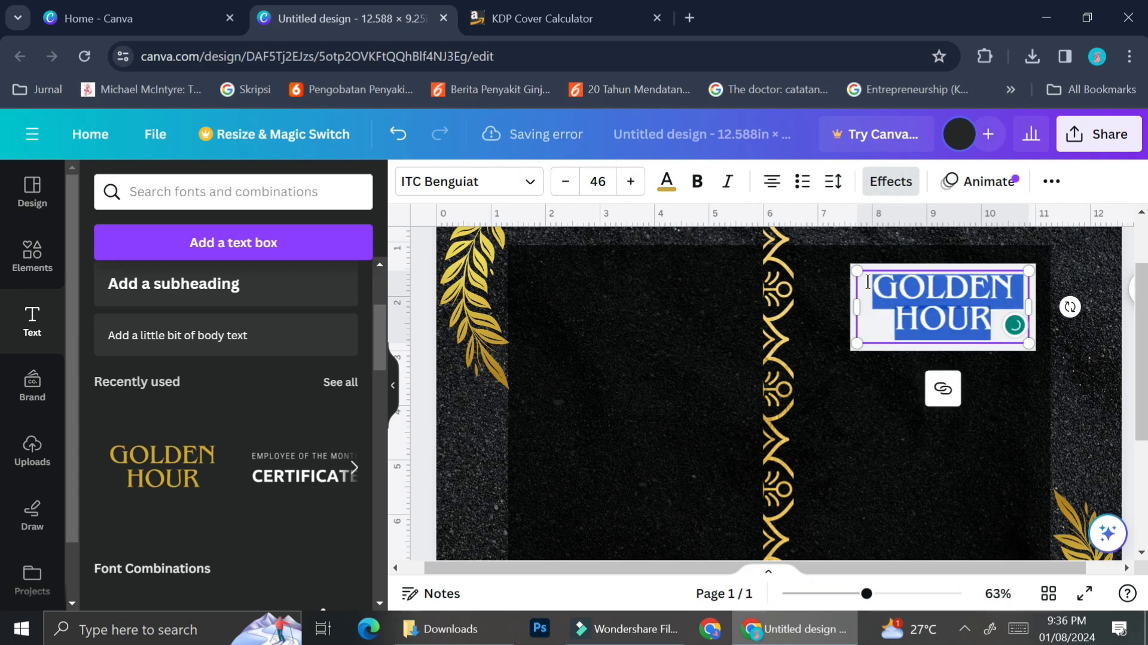
type("THE")
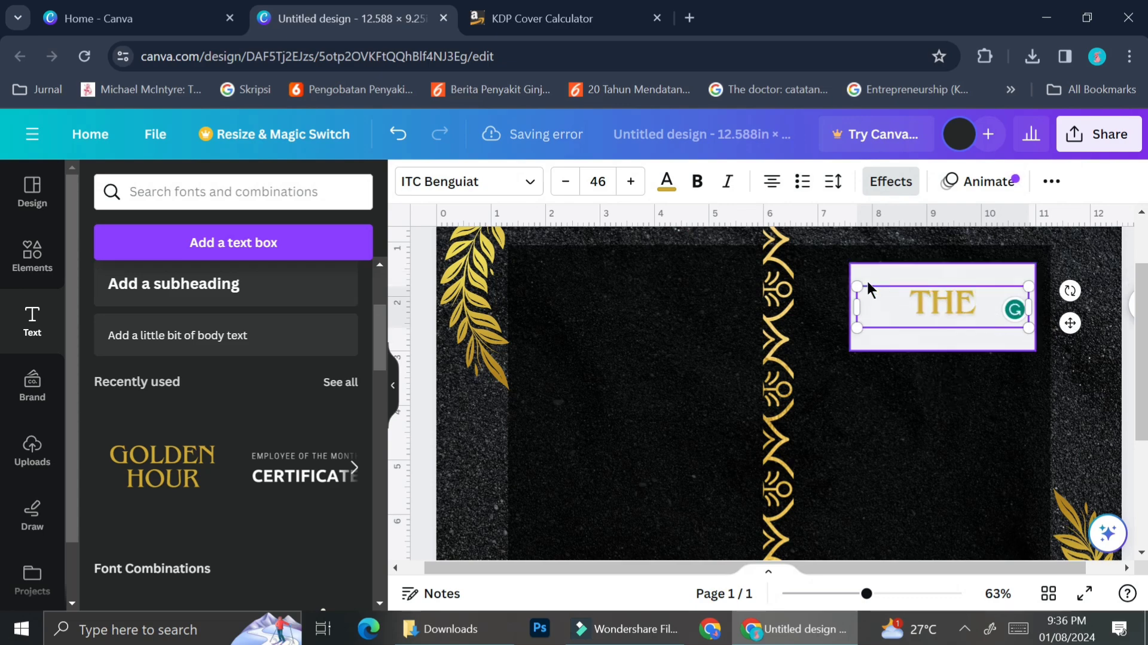
type(" BOOK OF WONDER")
left_click_drag(857, 307, 830, 307)
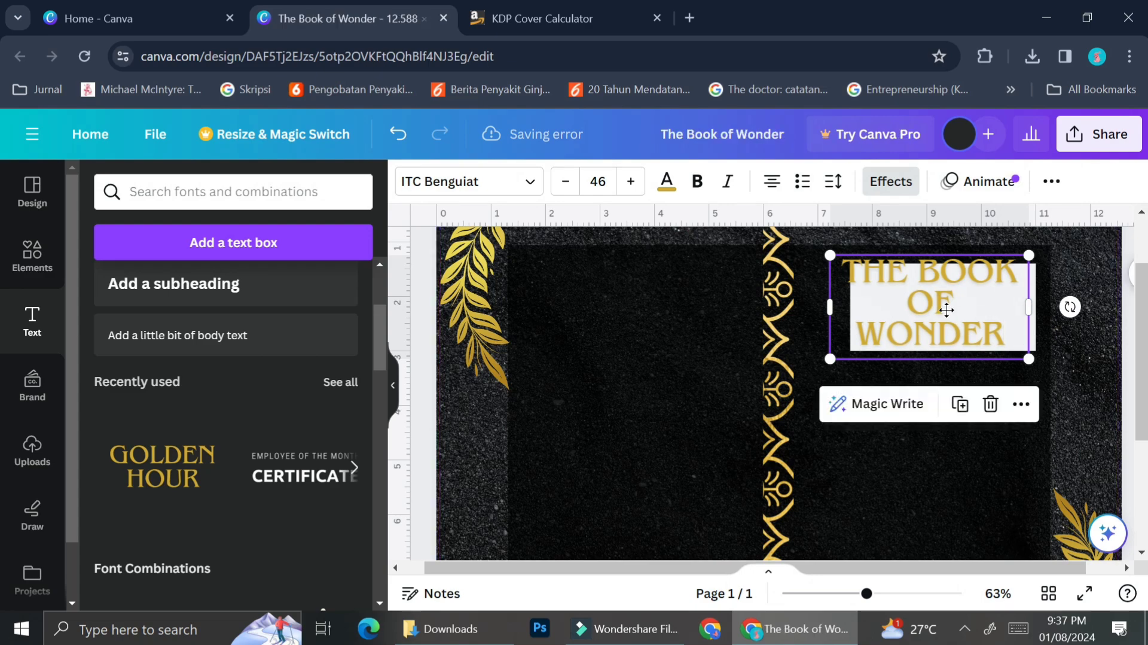
- Place gold flourish ornaments along the upper and lower edges of the title rectangle and fit the title between them at size 30
scroll(896, 404, "down", 3, "ctrl")
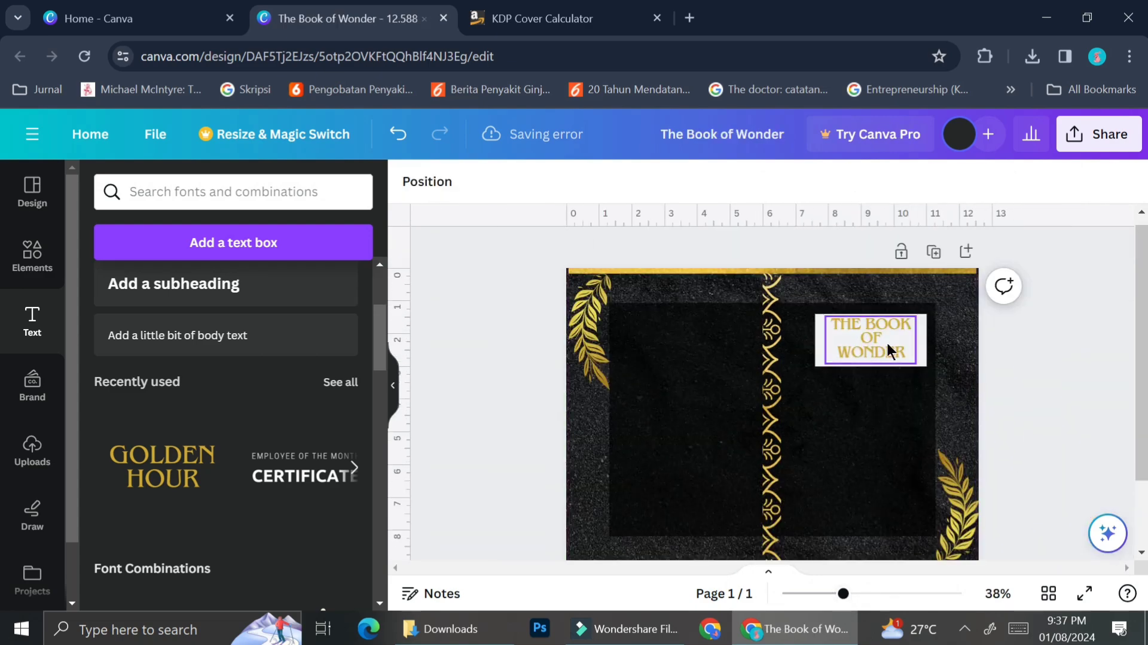
left_click(32, 256)
left_click(341, 515)
left_click_drag(264, 411, 871, 369)
left_click(870, 335)
left_click(872, 310)
left_click(840, 258)
left_click(958, 382)
left_click(871, 339)
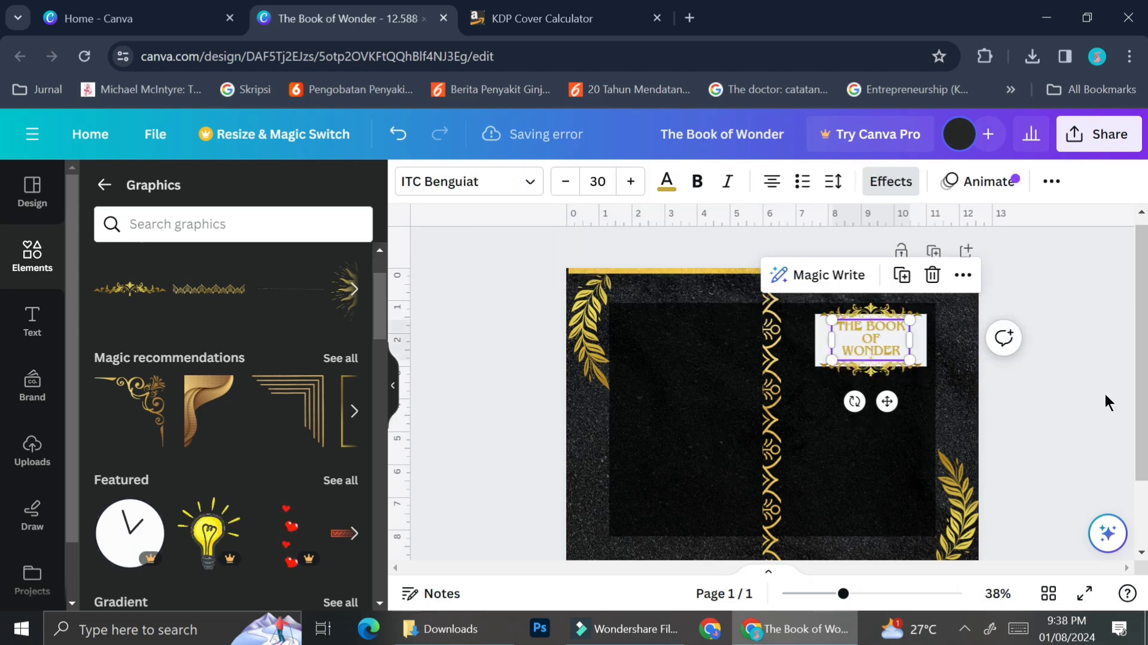
left_click(1103, 393)
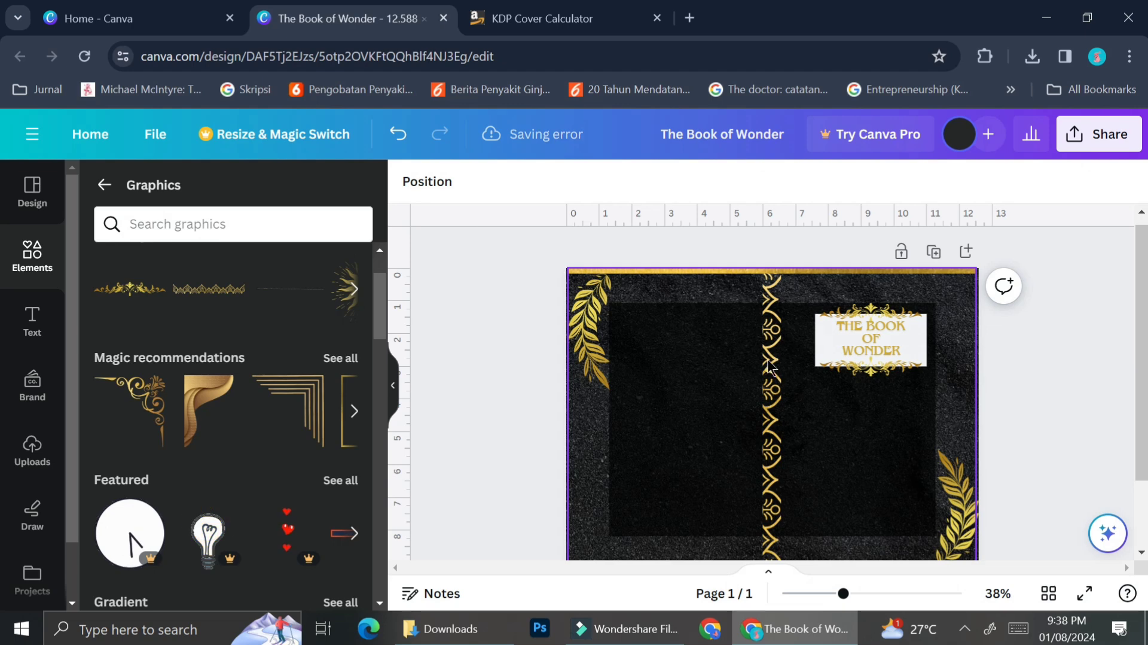
- Overlay the uploaded 150-page paperback cover template across the whole page and set its transparency to 24 to check the layout
left_click(32, 452)
left_click(157, 500)
left_click_drag(825, 444, 766, 401)
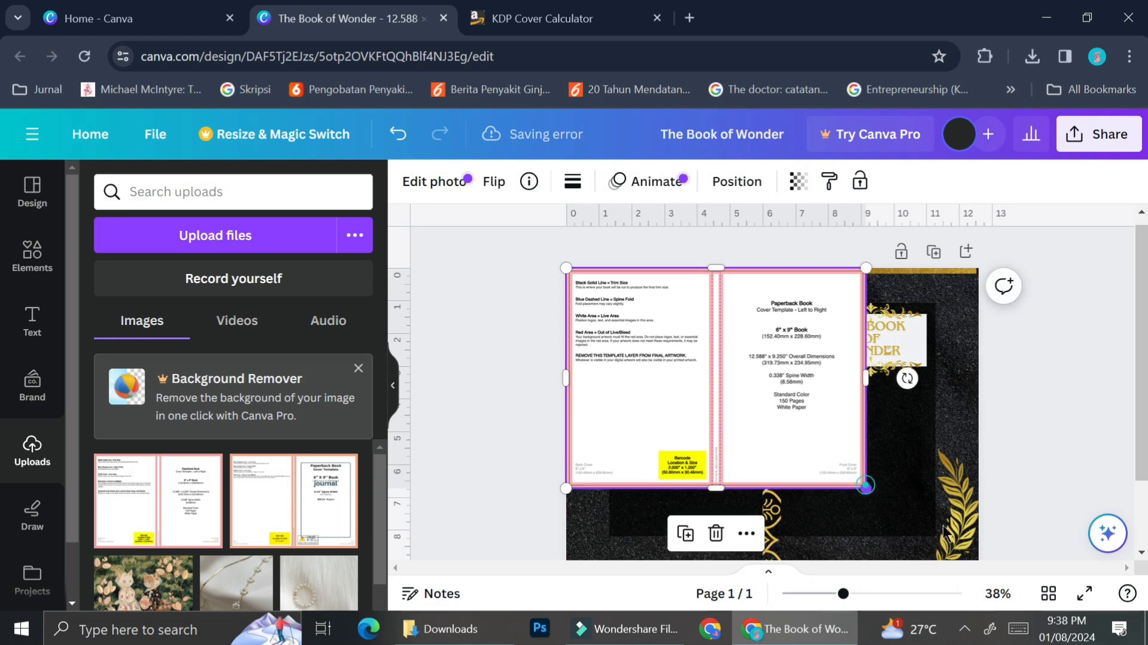
left_click_drag(866, 484, 987, 549)
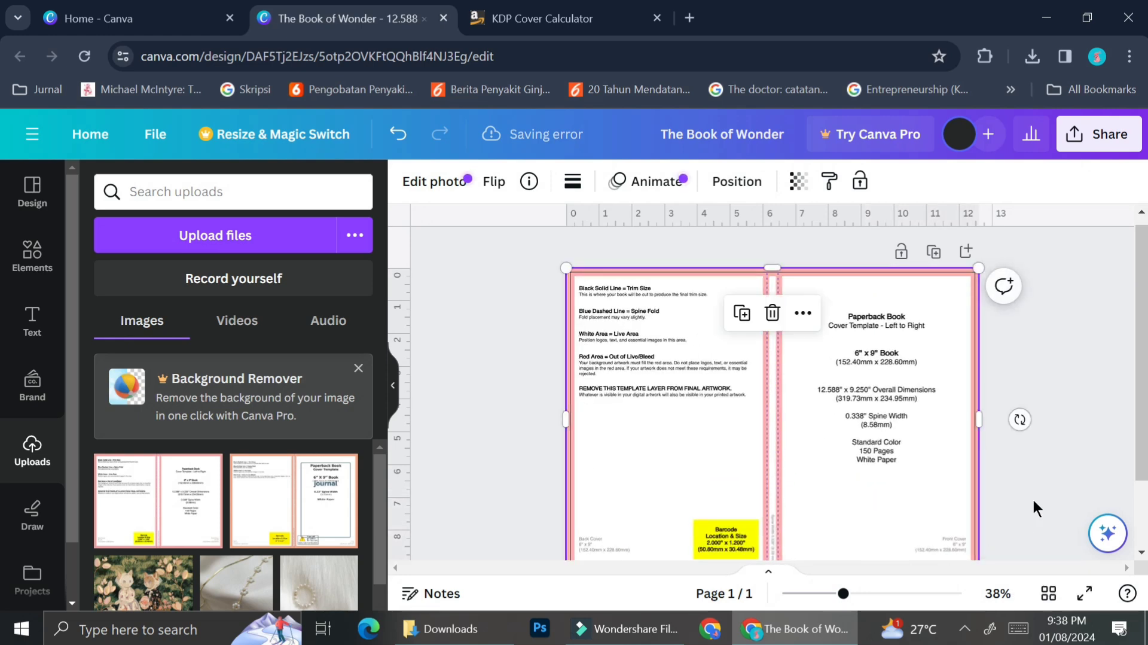
scroll(1032, 497, "down", 2)
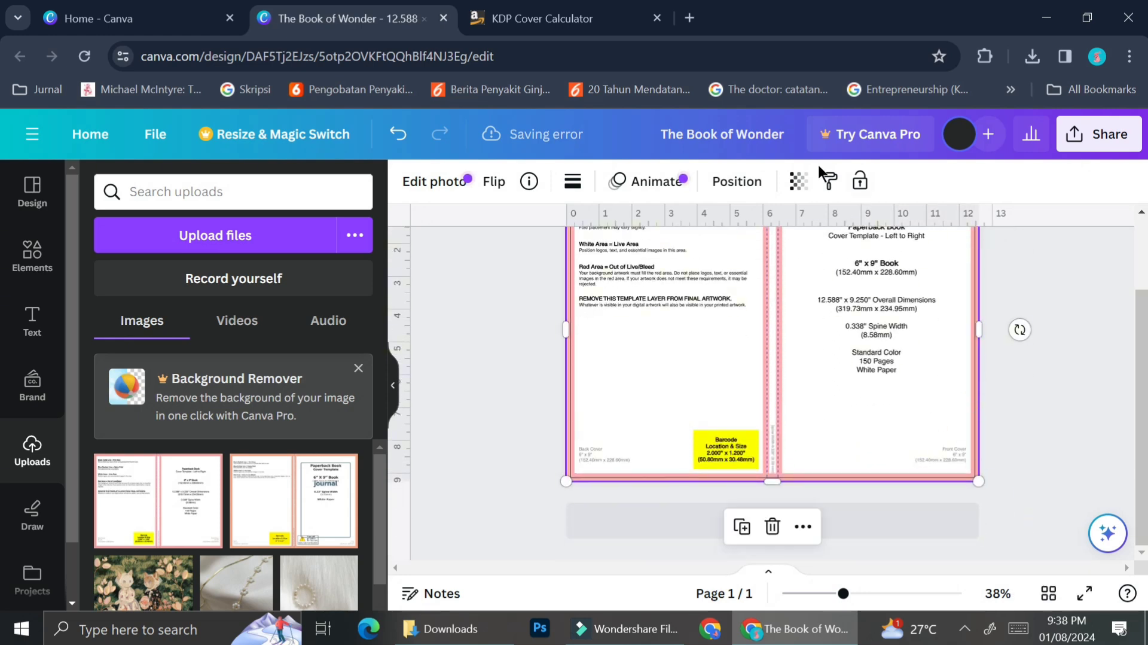
left_click(799, 180)
left_click_drag(797, 254, 668, 253)
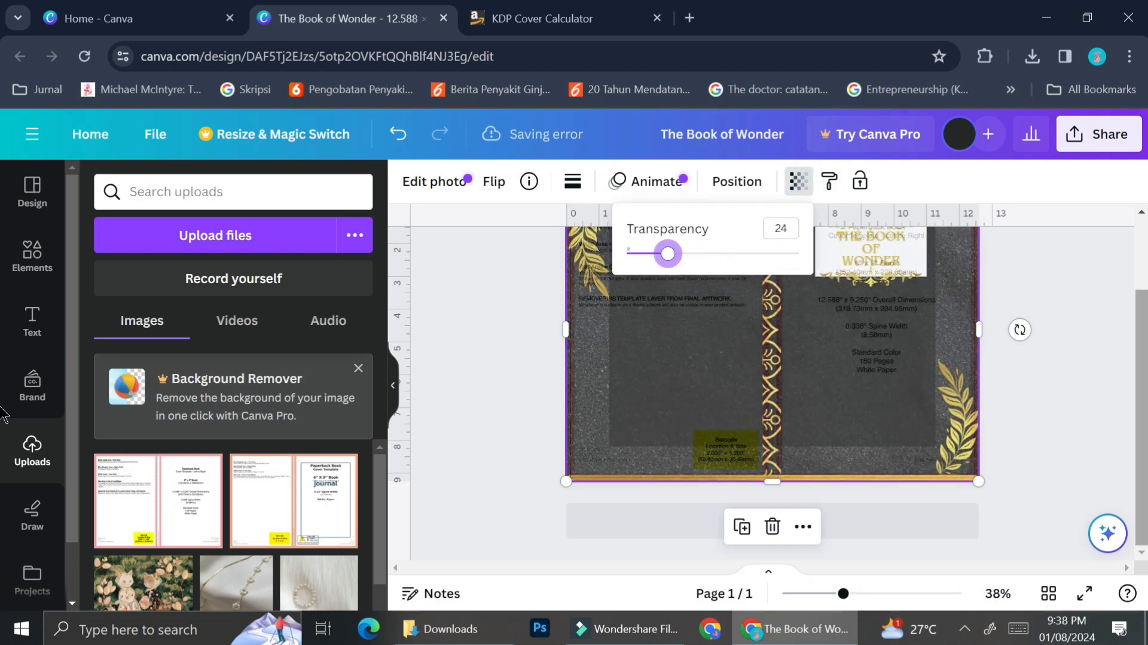
scroll(1110, 433, "up", 2)
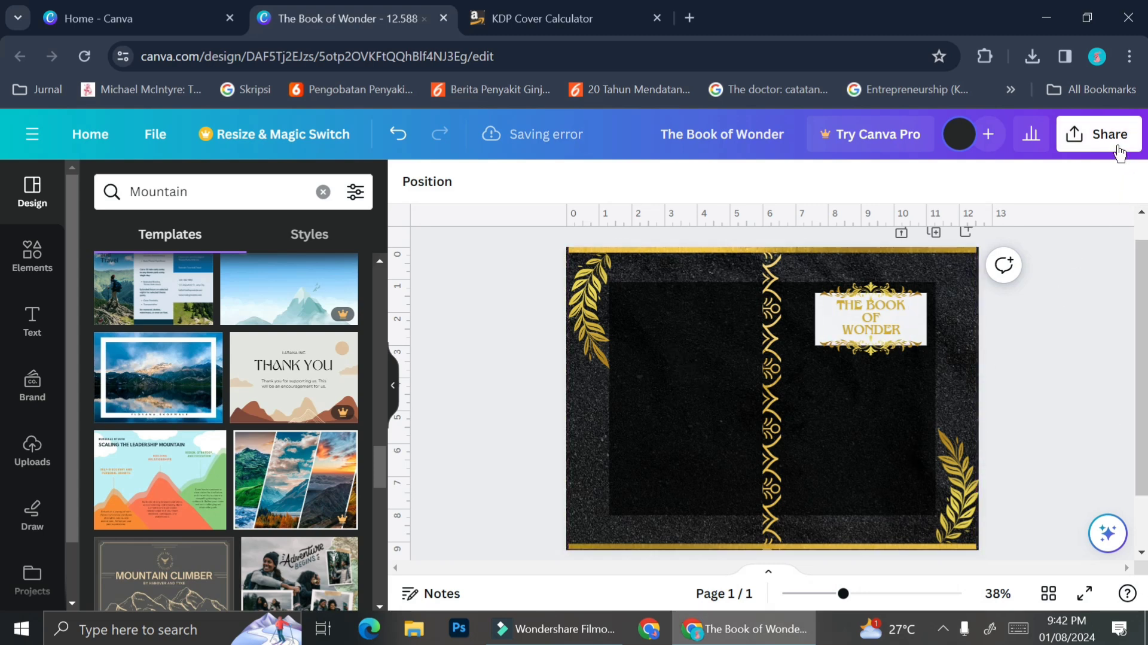
- Open the cover design's download settings and choose PDF Print as the file type
left_click(1103, 135)
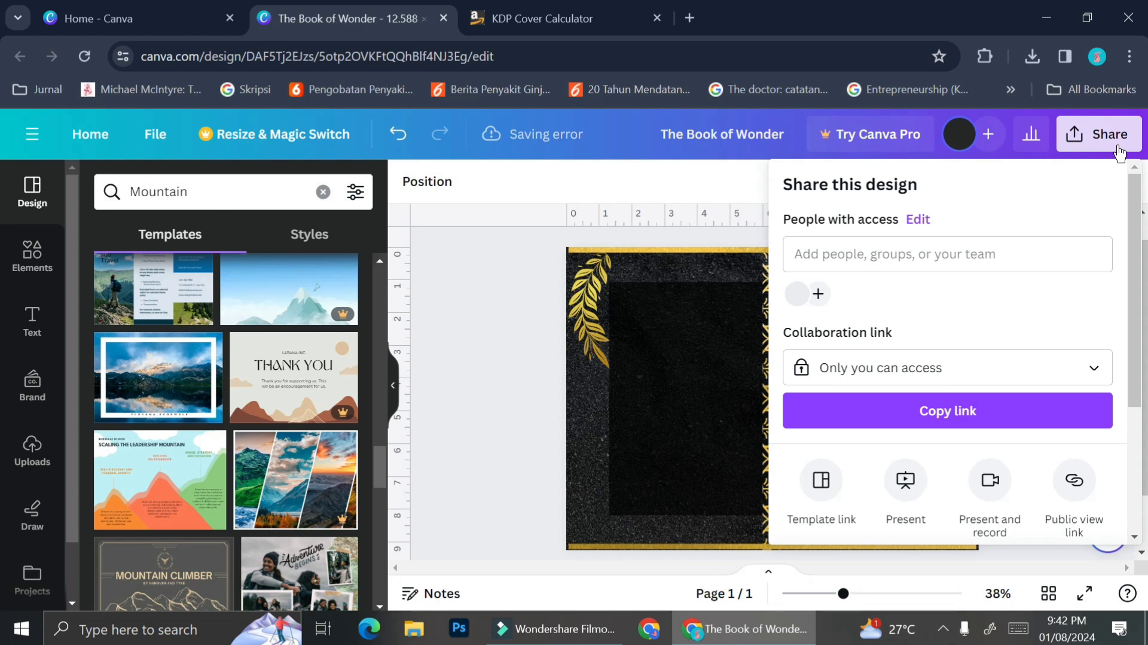
scroll(999, 315, "down", 3)
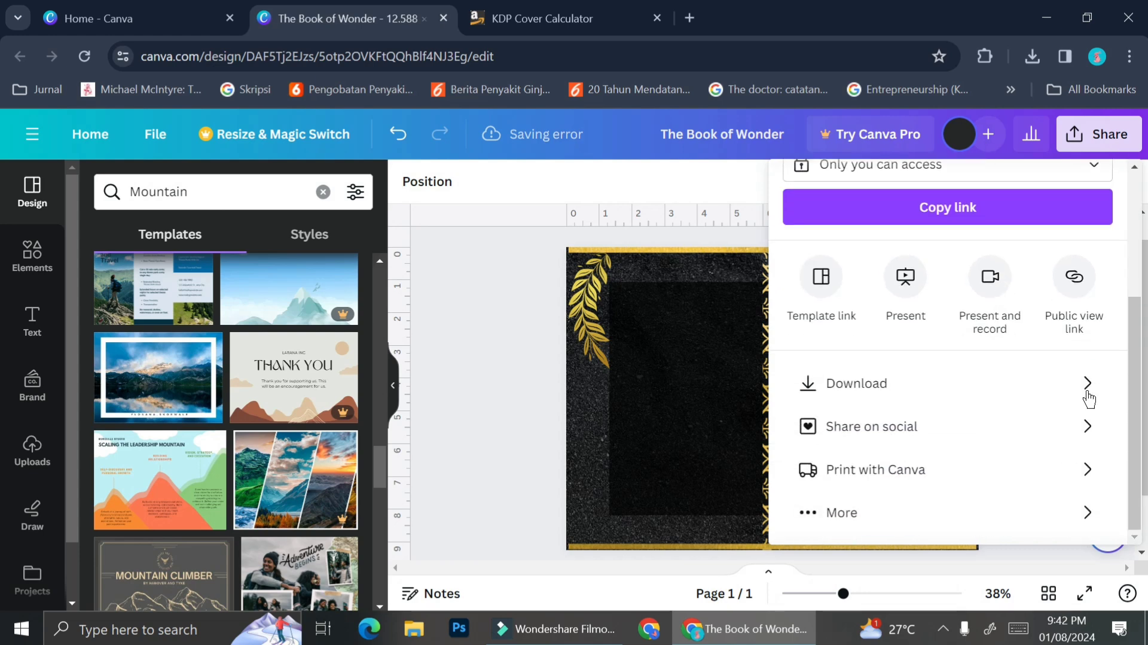
left_click(900, 380)
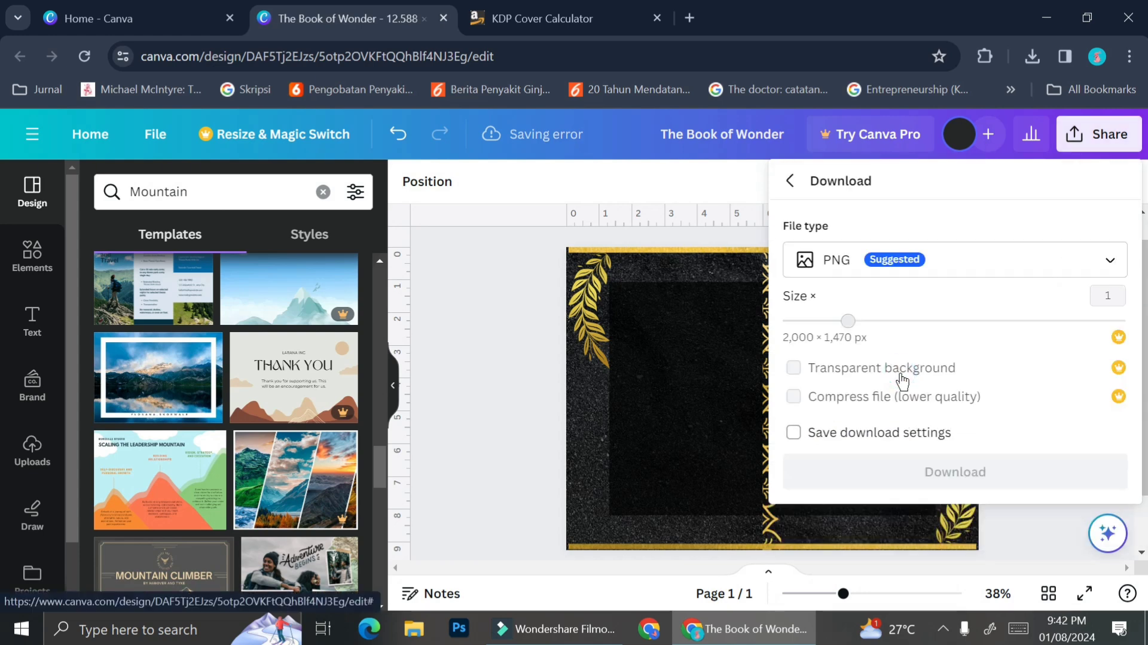
left_click(912, 262)
left_click(933, 375)
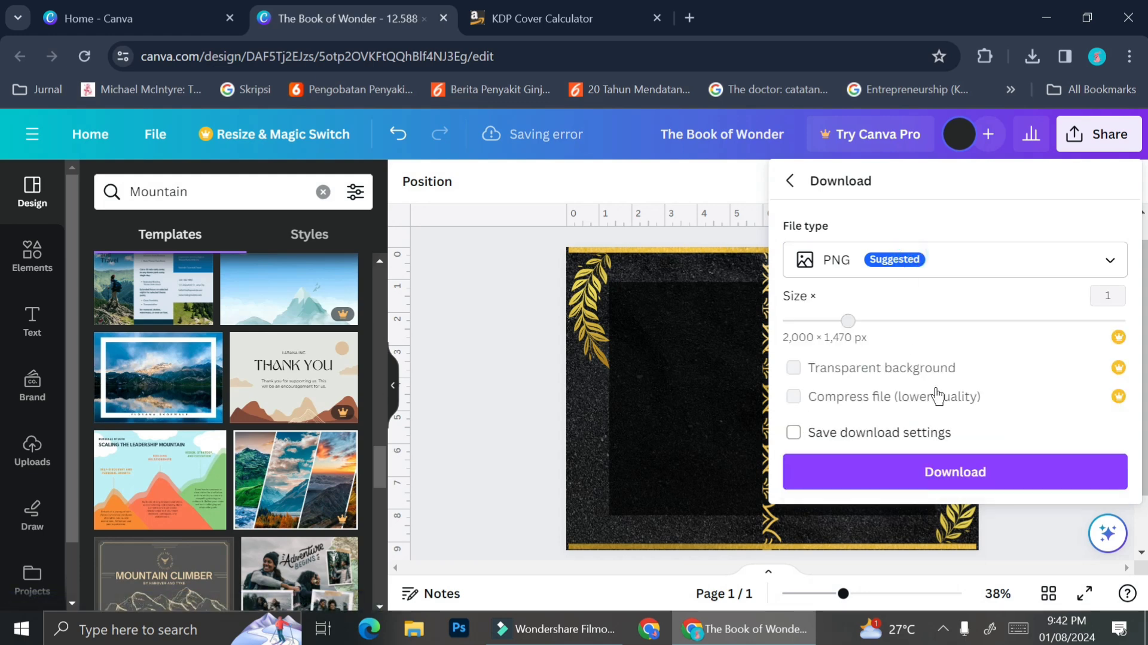
left_click(909, 259)
scroll(924, 383, "down", 2)
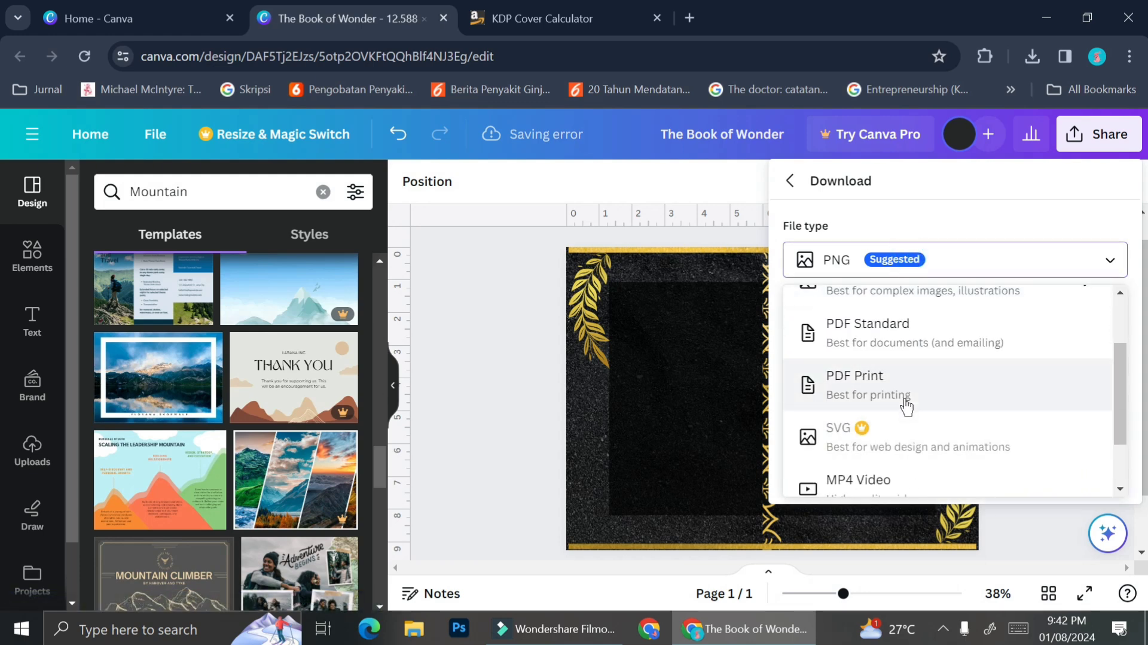
left_click(904, 395)
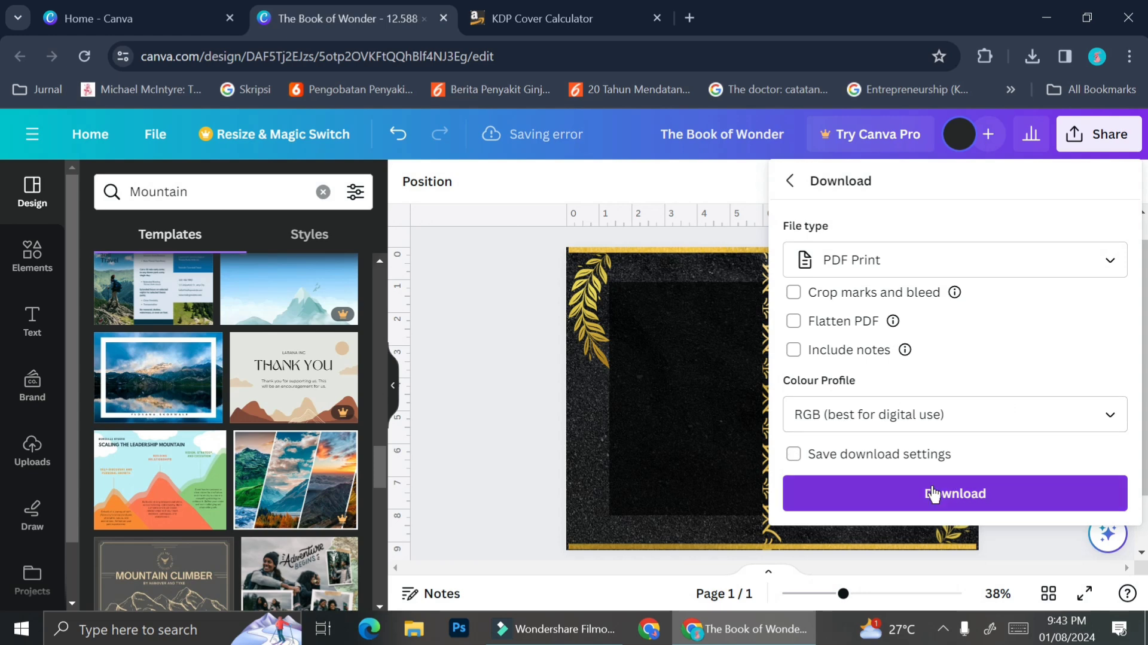
left_click(526, 264)
- Switch to the KDP Cover Calculator and examine the interior trim sizes offered for a paperback
left_click(580, 16)
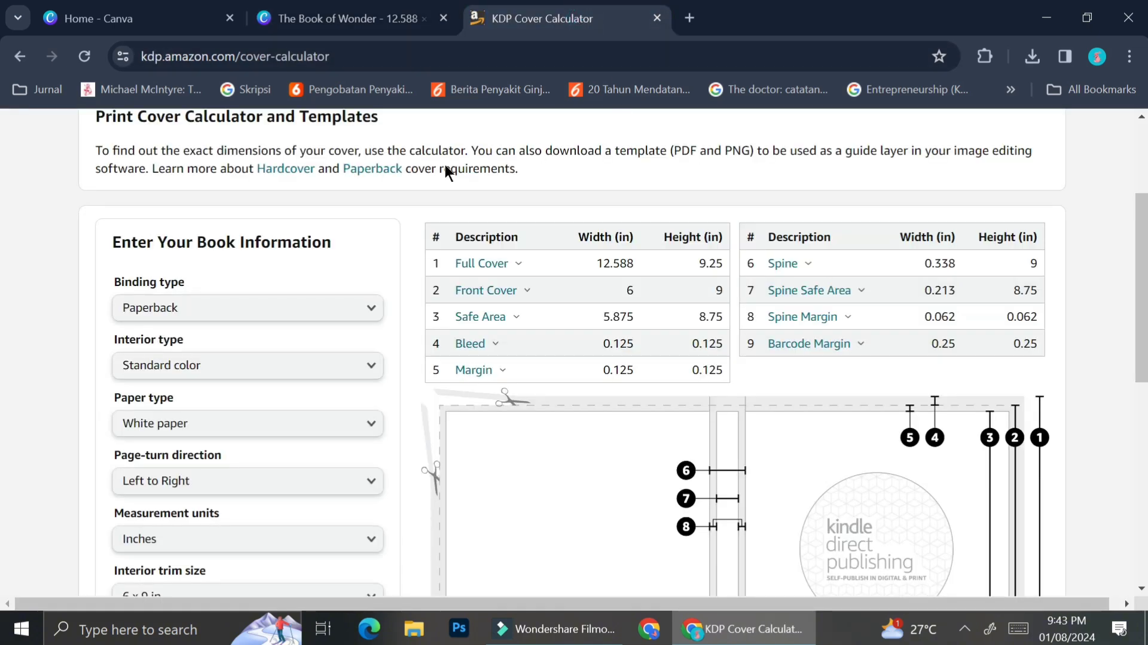
scroll(249, 377, "down", 3)
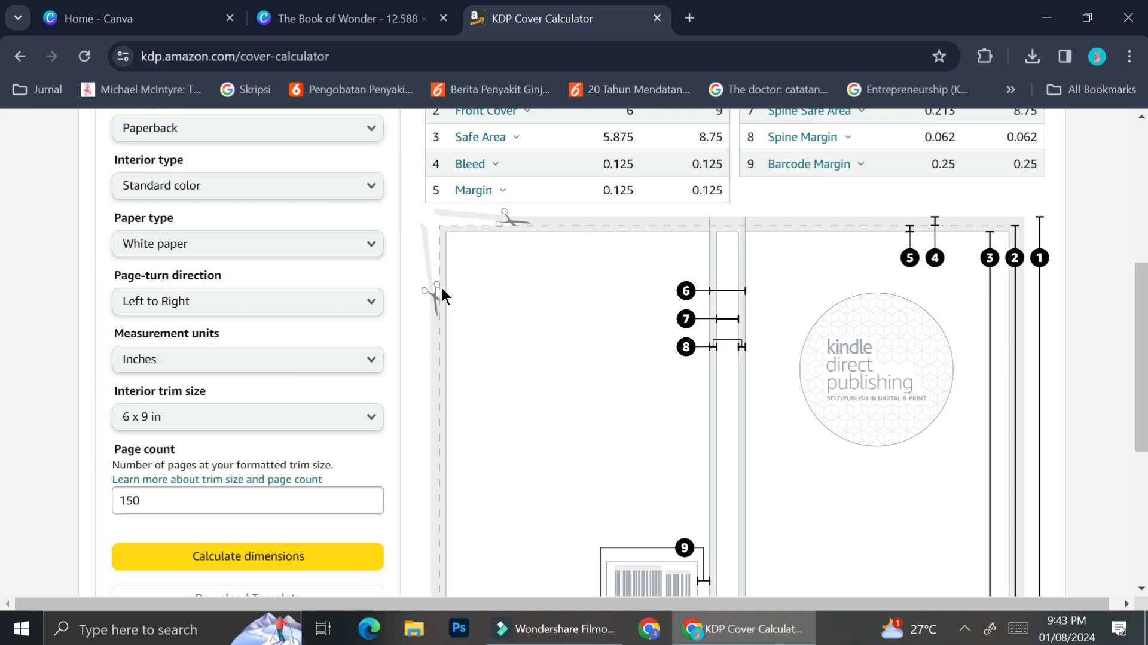
left_click(268, 420)
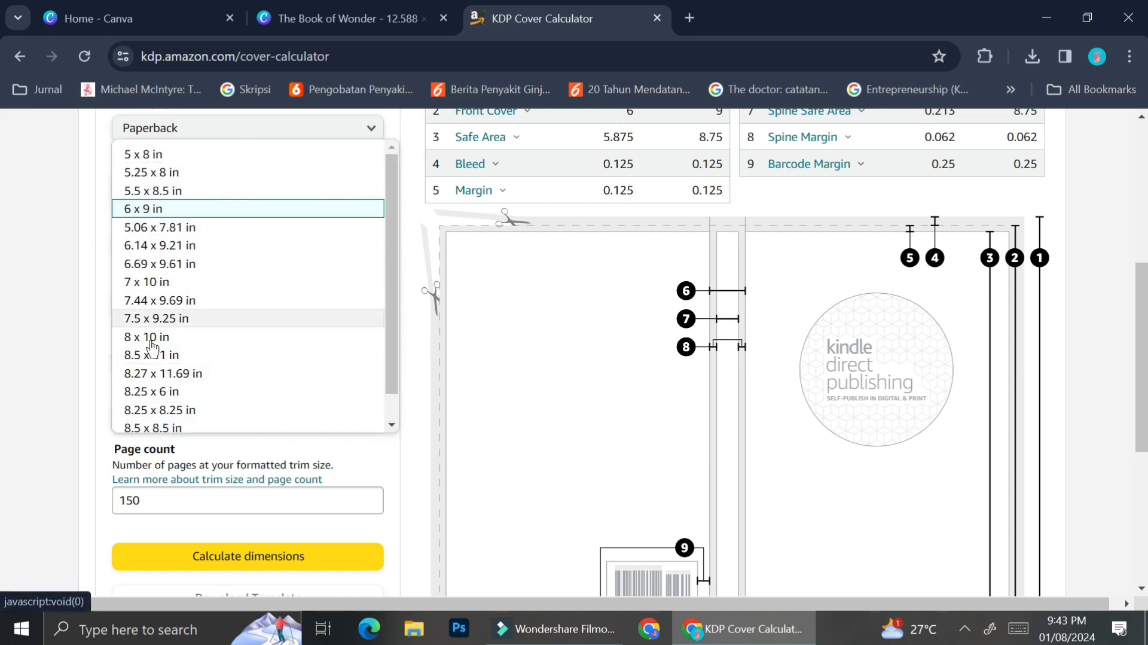
left_click(66, 346)
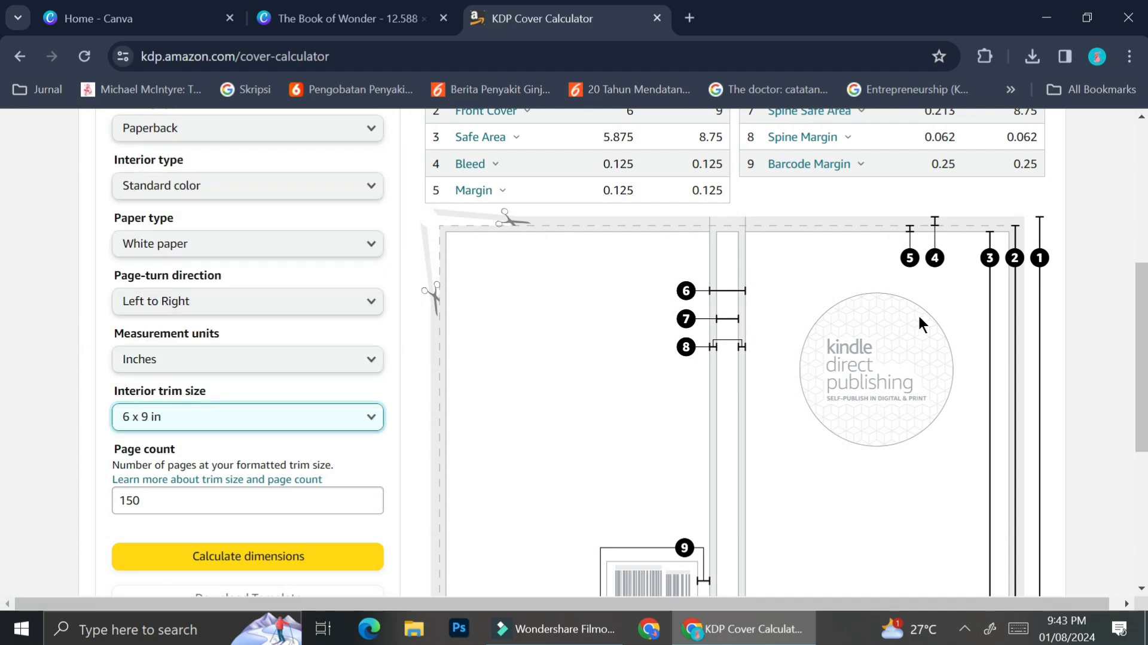